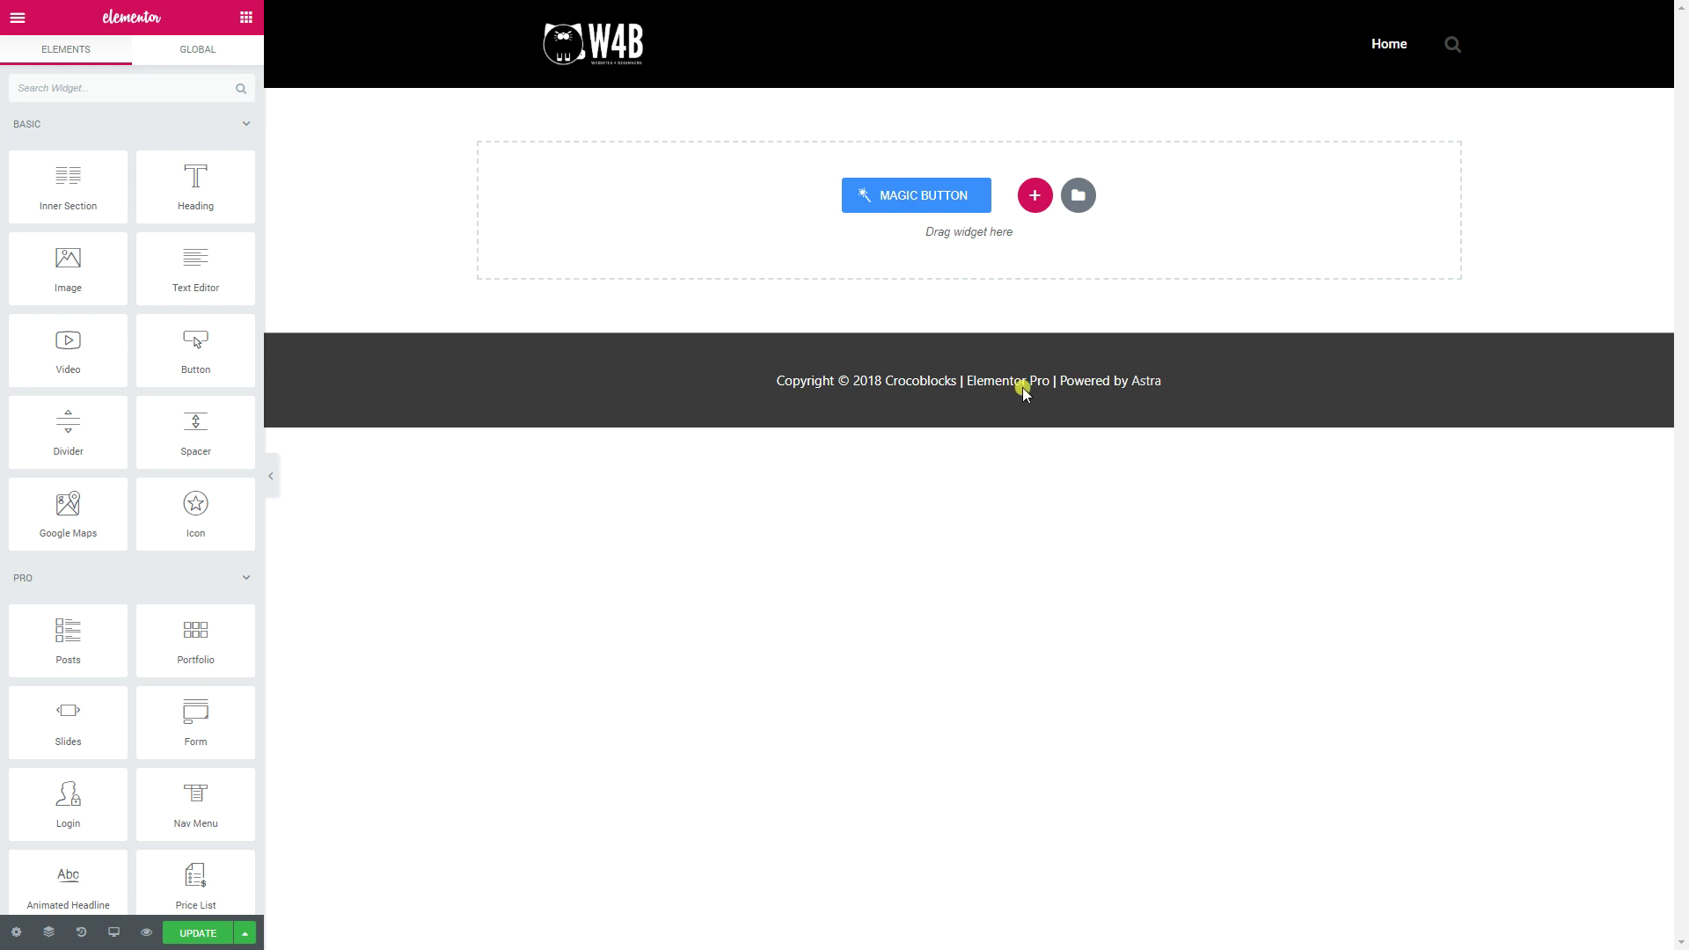
Search the widgets for 'adv' and place an Advanced Map in the empty top section
click(246, 17)
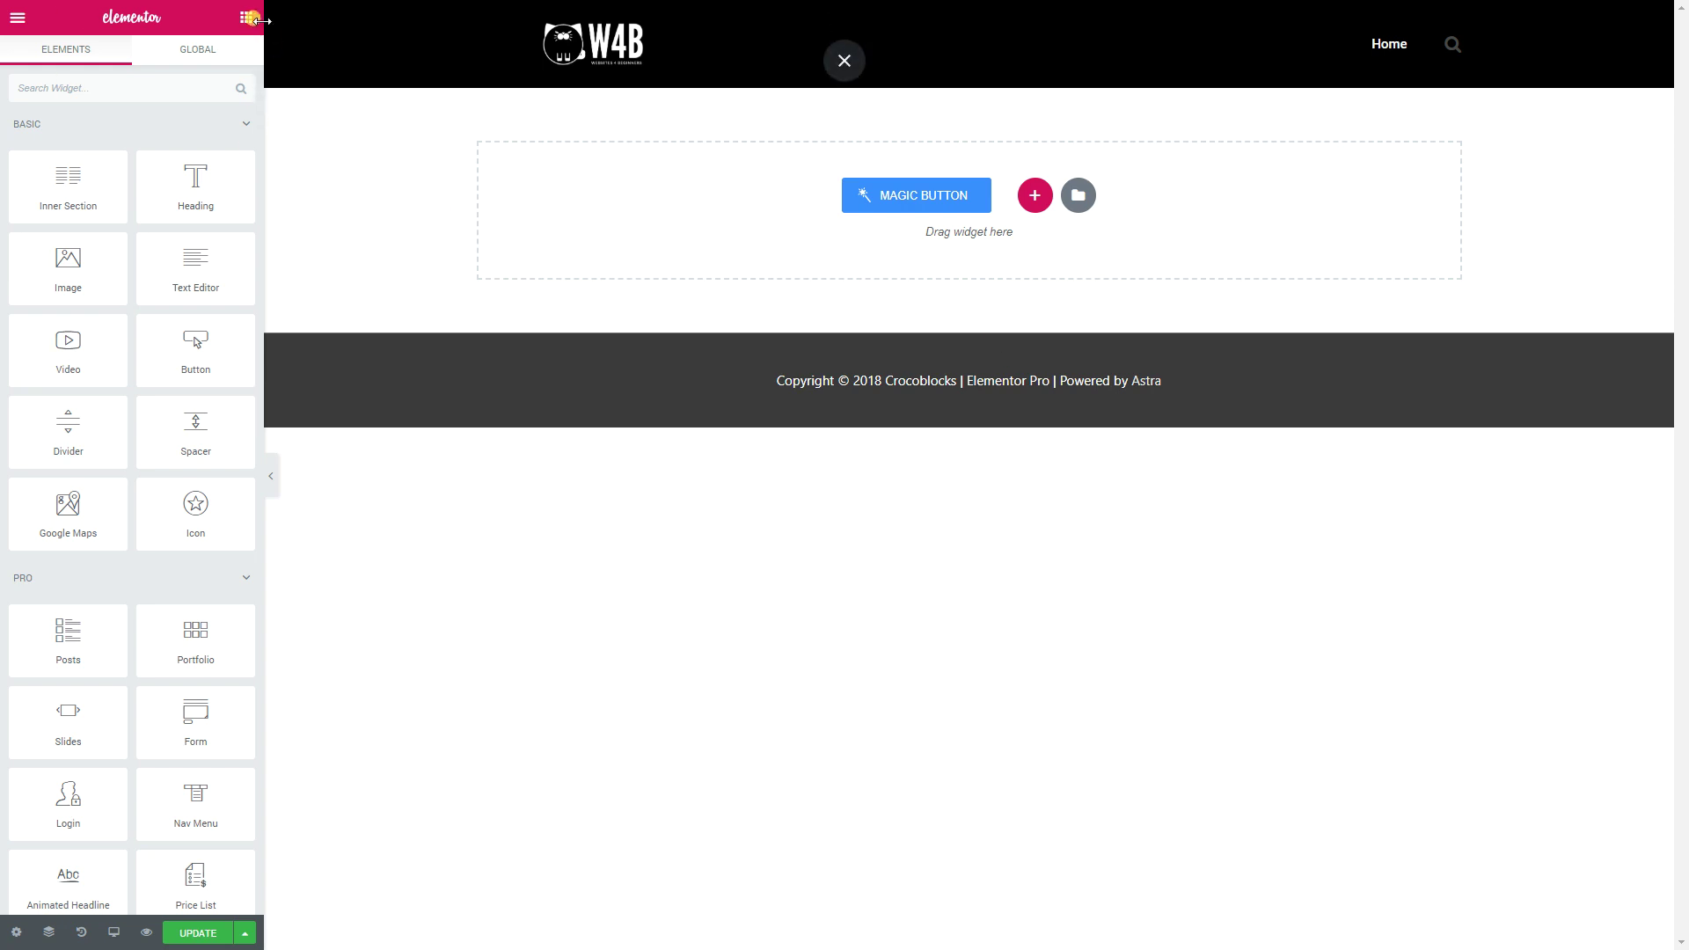
click(114, 93)
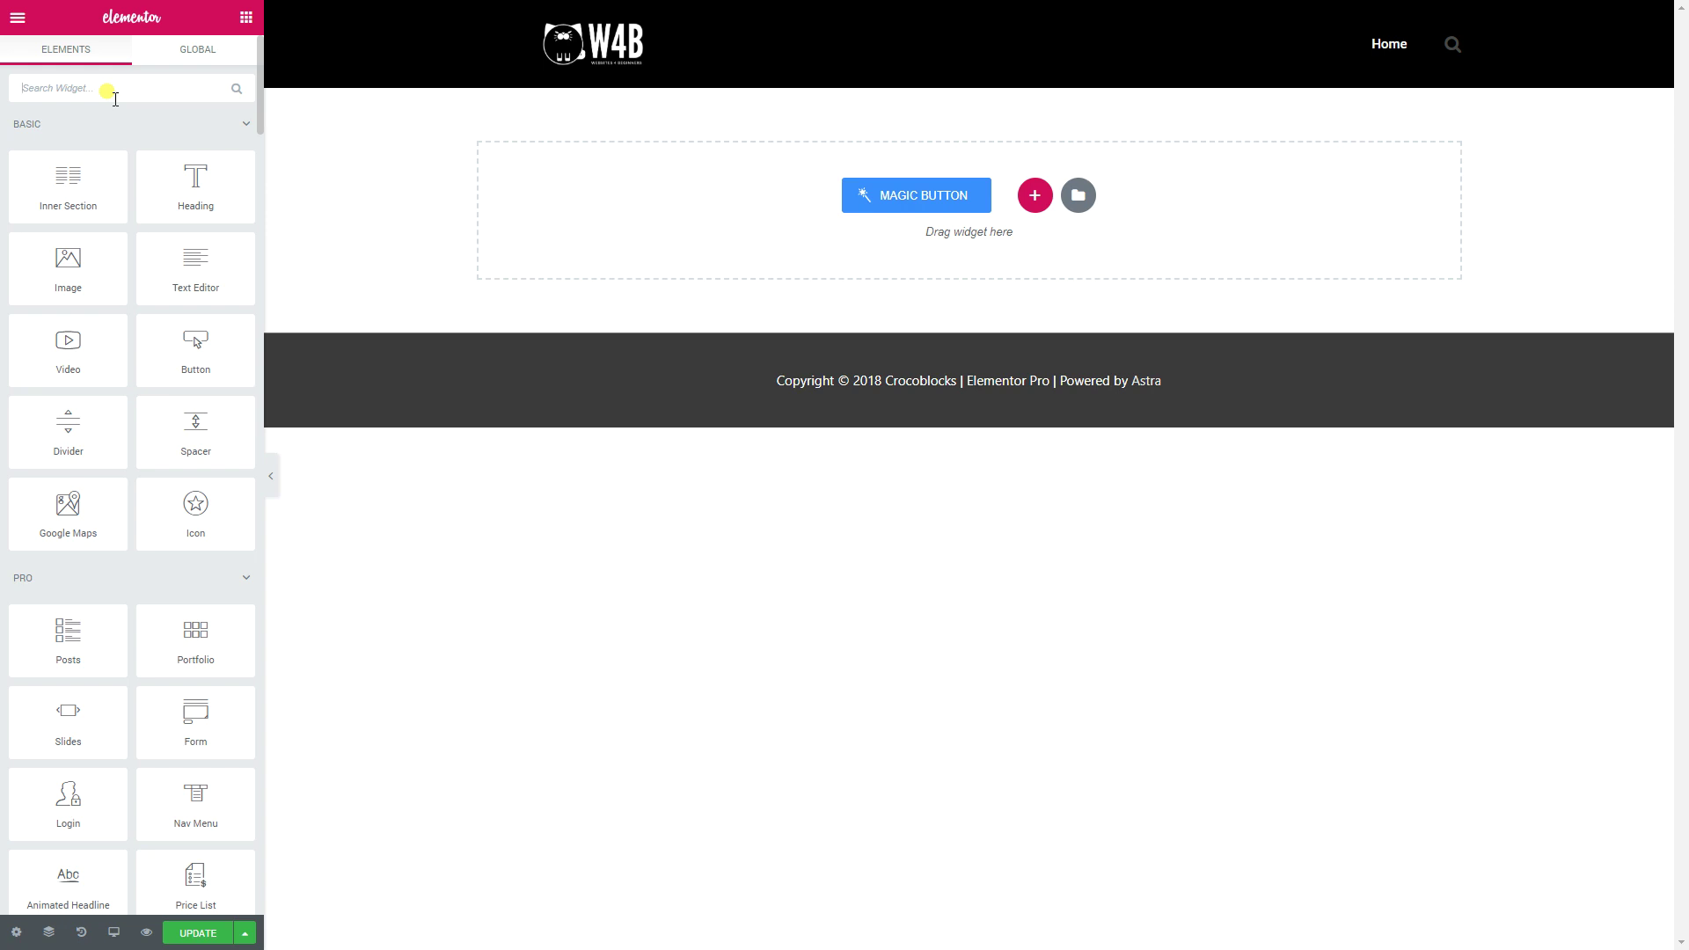
scroll(107, 128, down, 20)
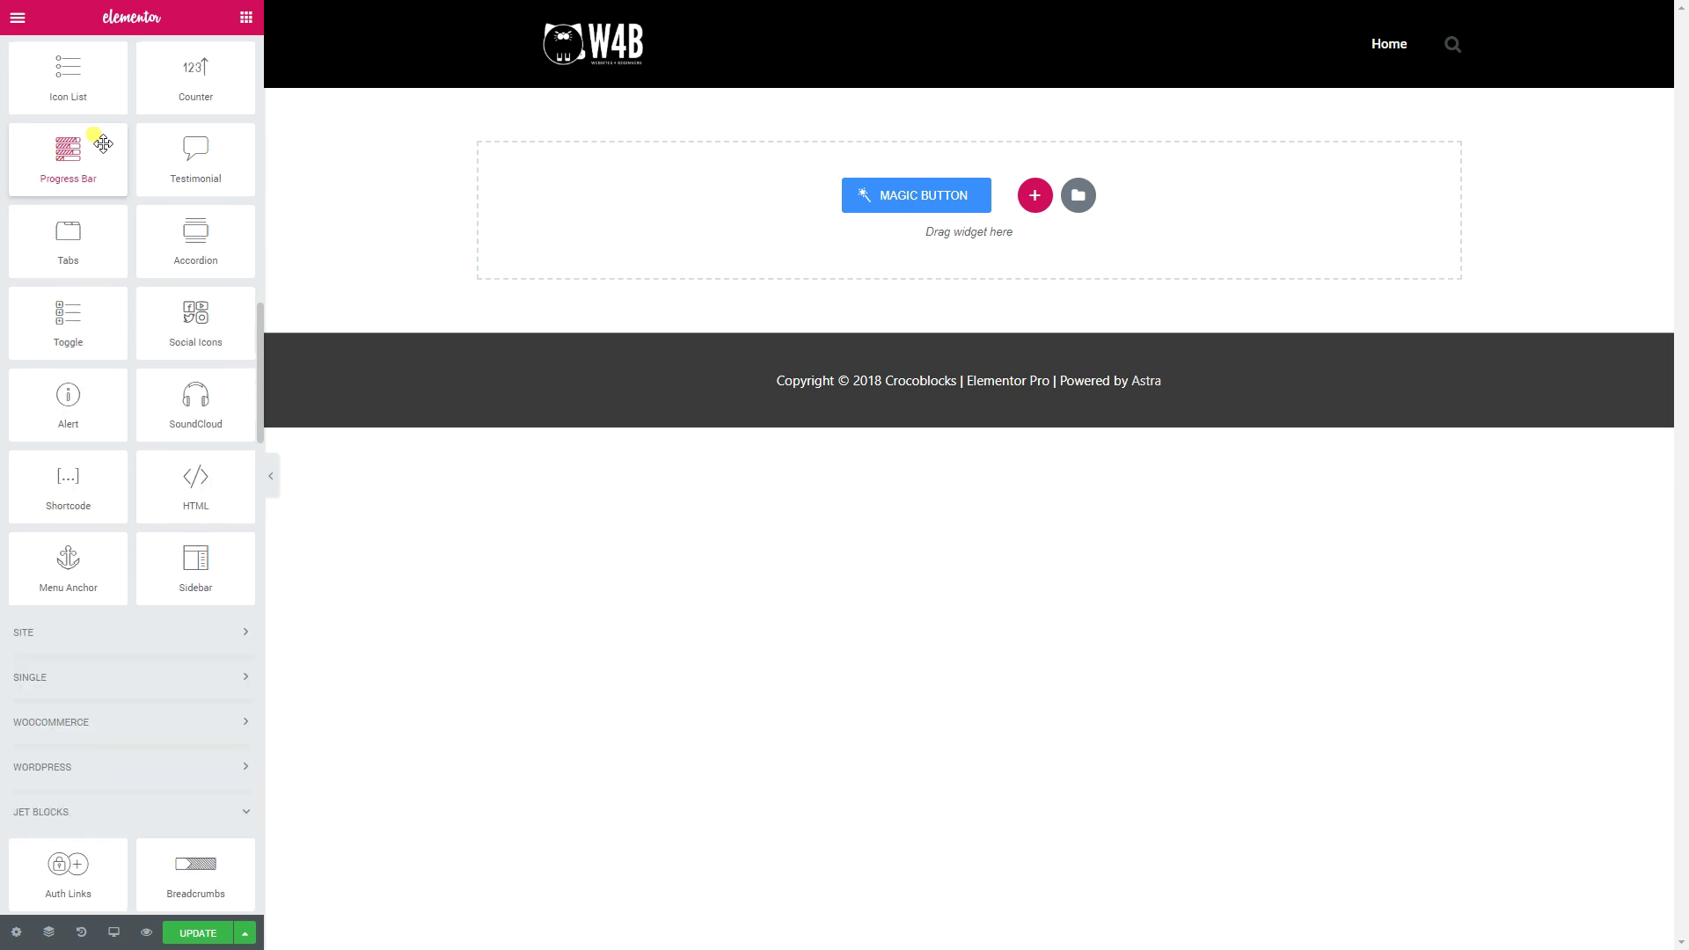
scroll(104, 143, down, 5)
scroll(103, 148, down, 4)
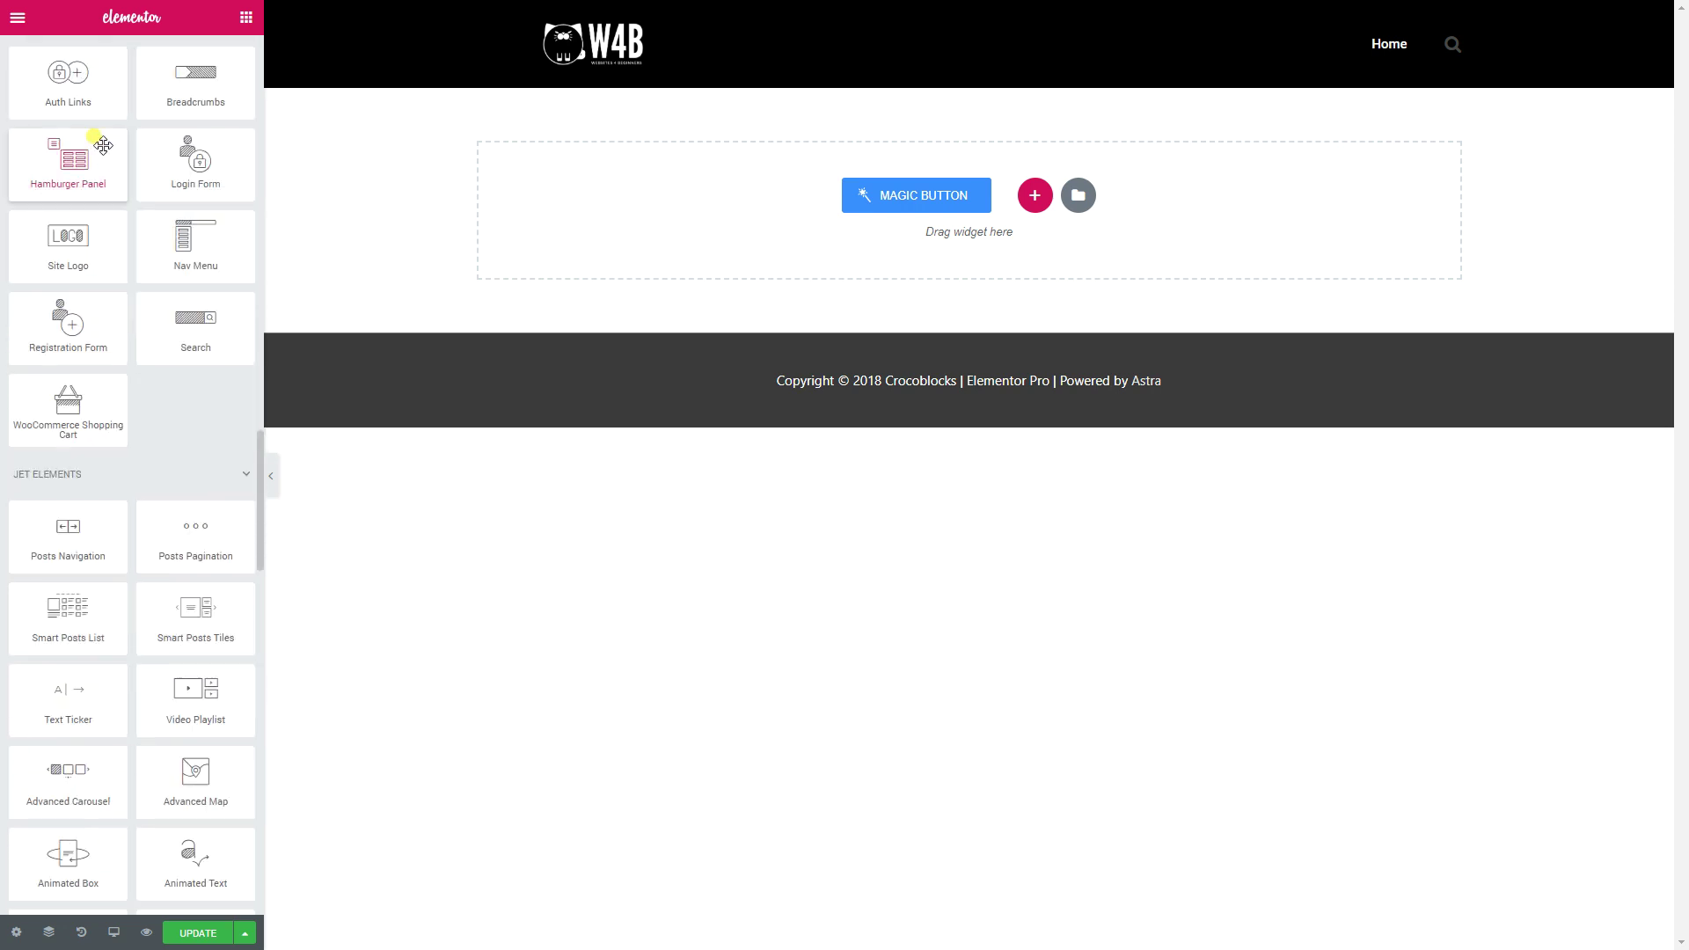
scroll(69, 489, down, 3)
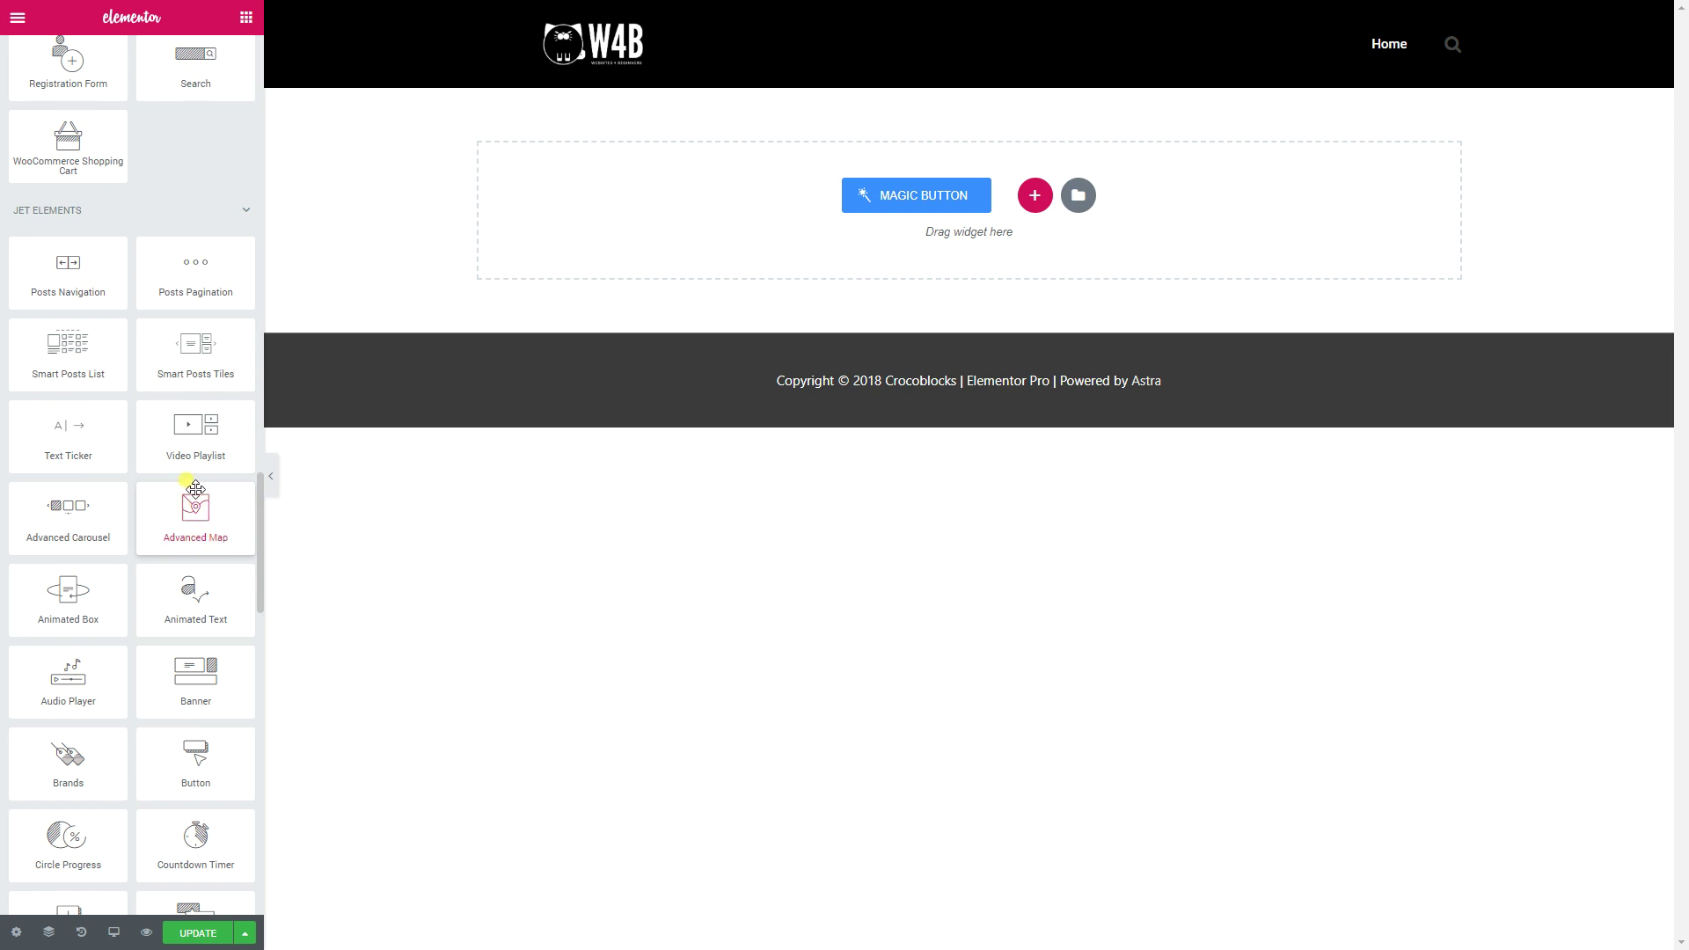
scroll(176, 535, up, 9)
scroll(177, 532, up, 20)
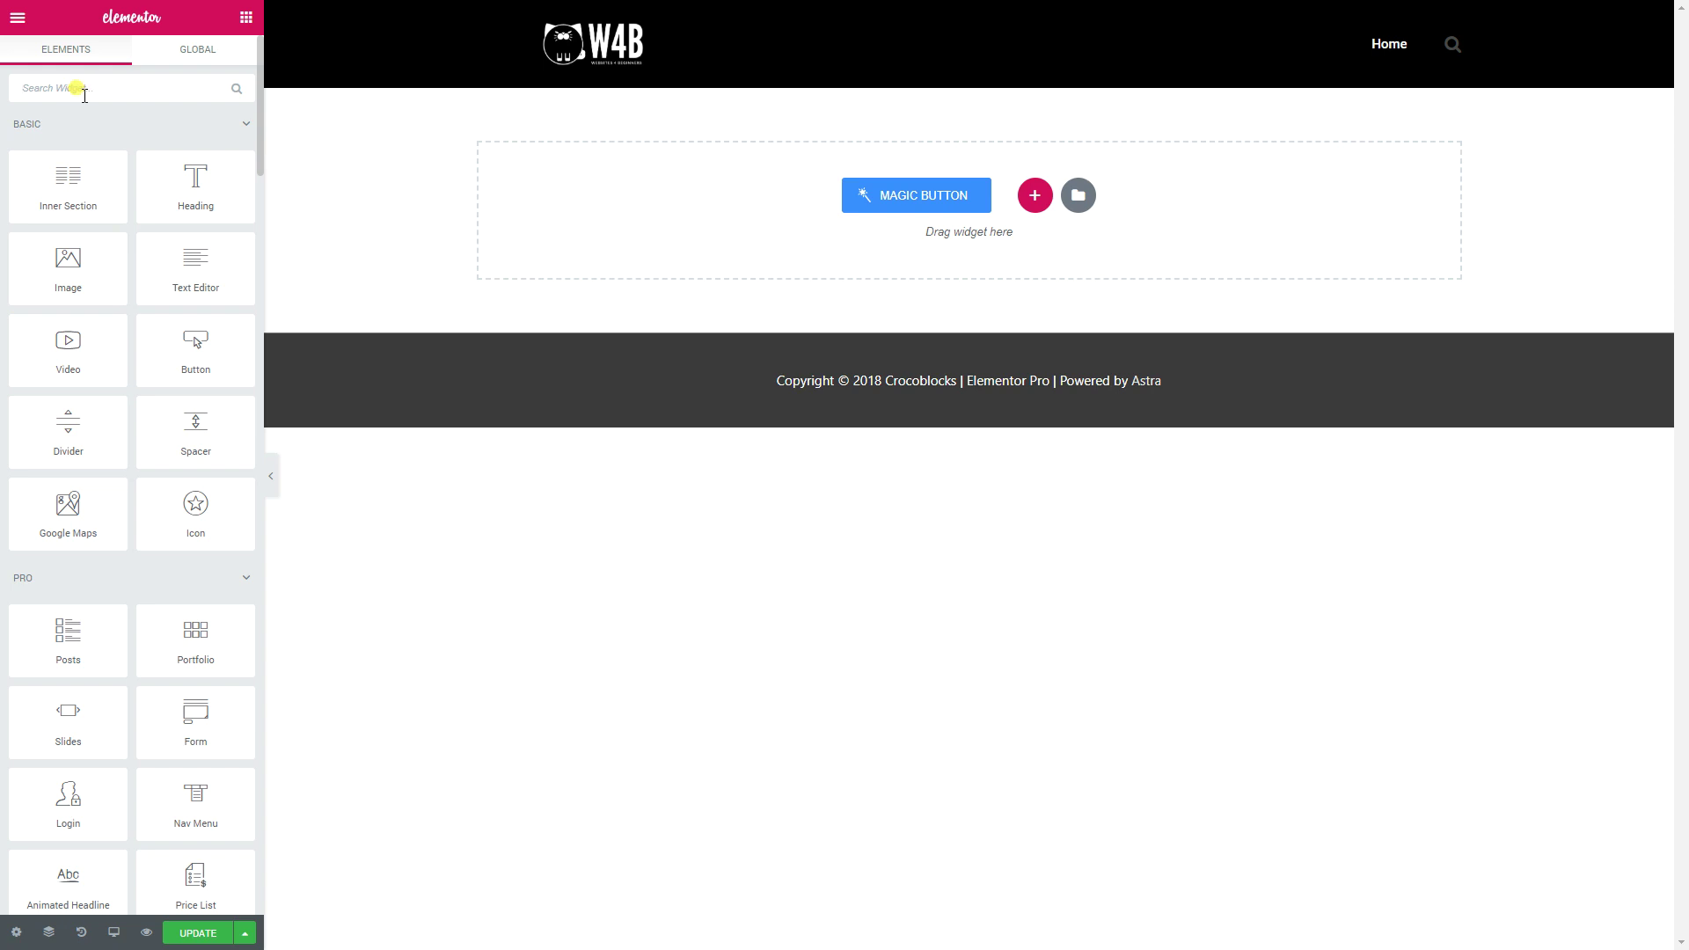
text(advan)
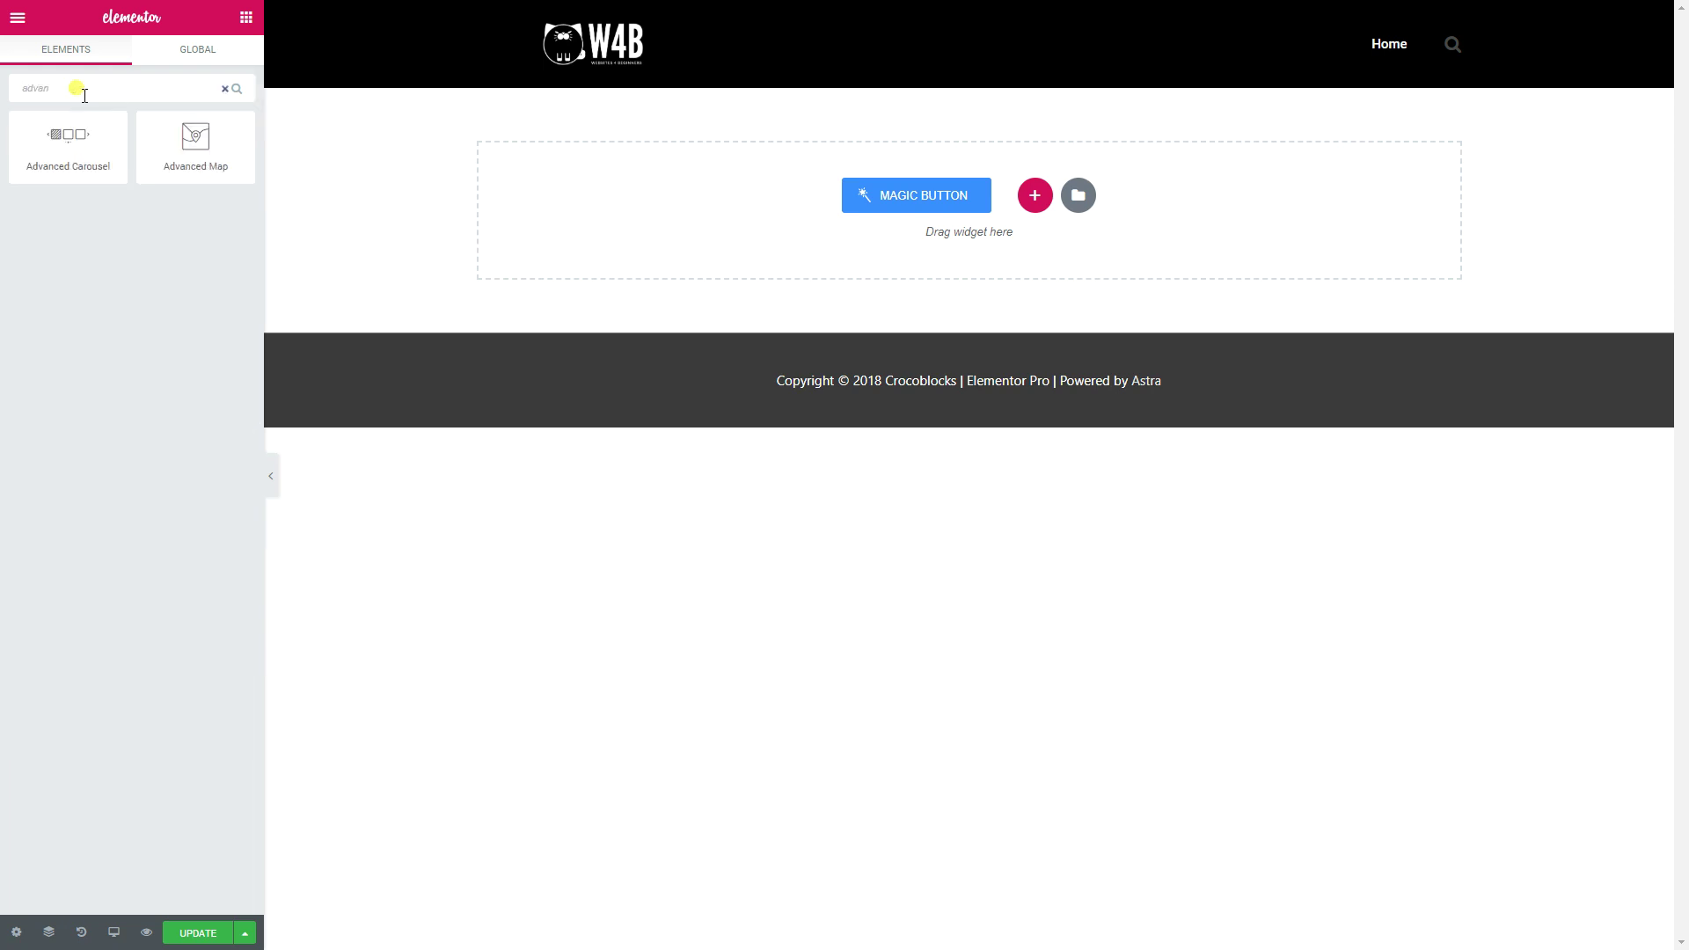
drag(189, 128, 783, 177)
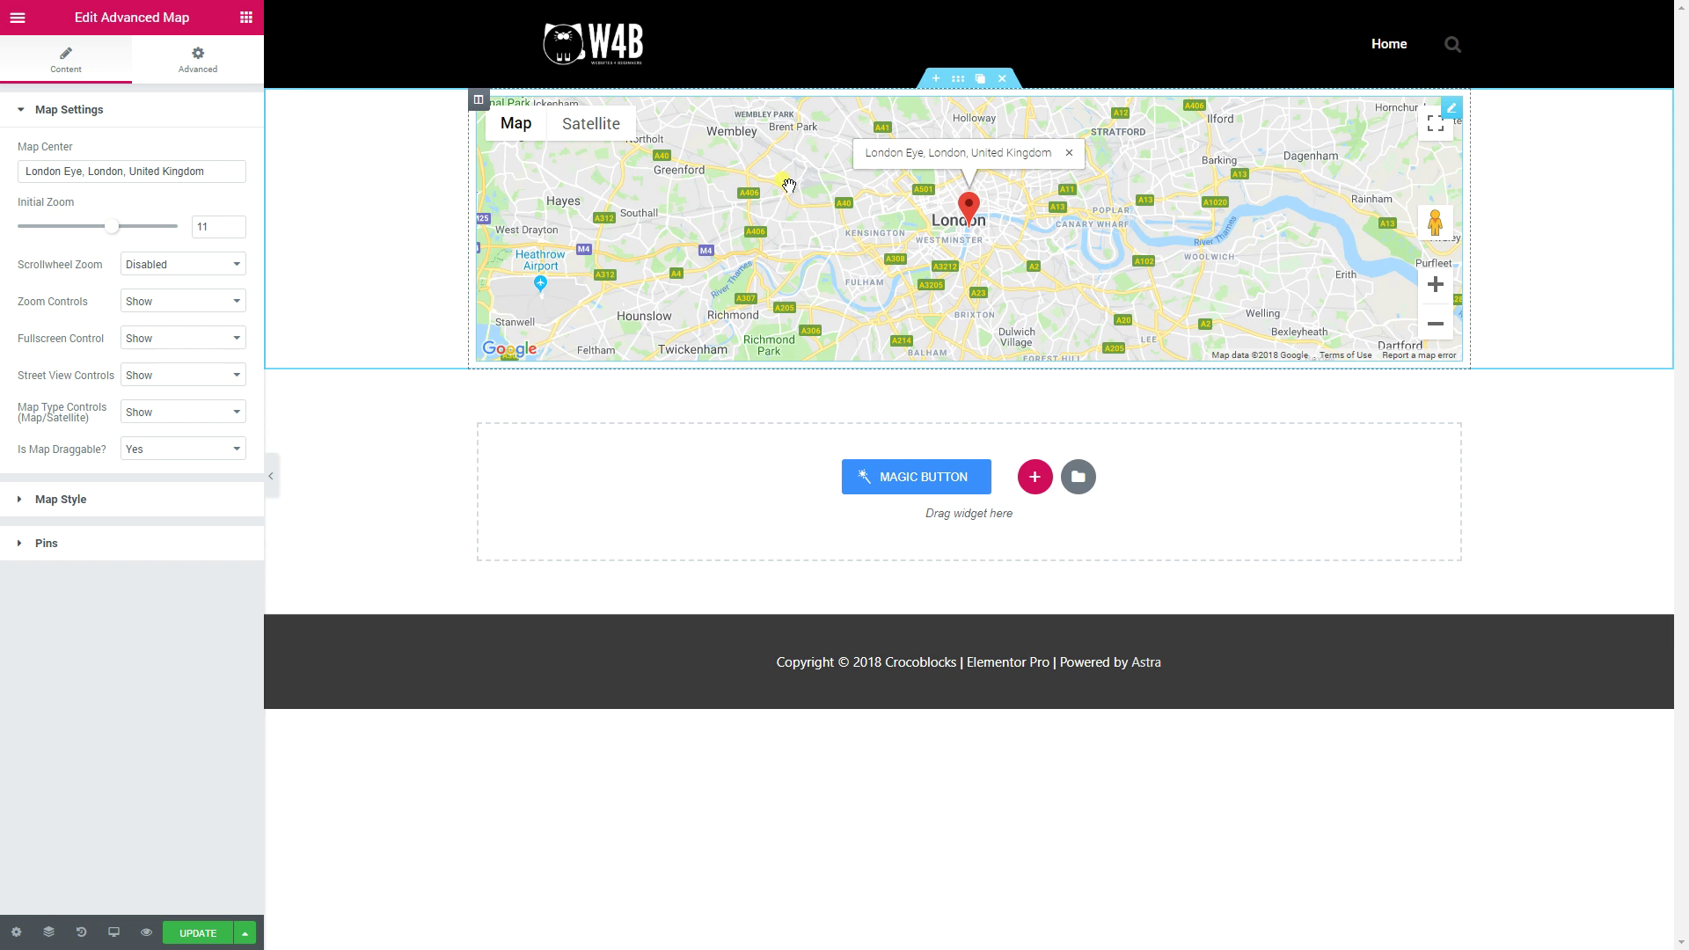
Replace the London map centre with 'Pretoria, South Africa'
drag(211, 171, 4, 154)
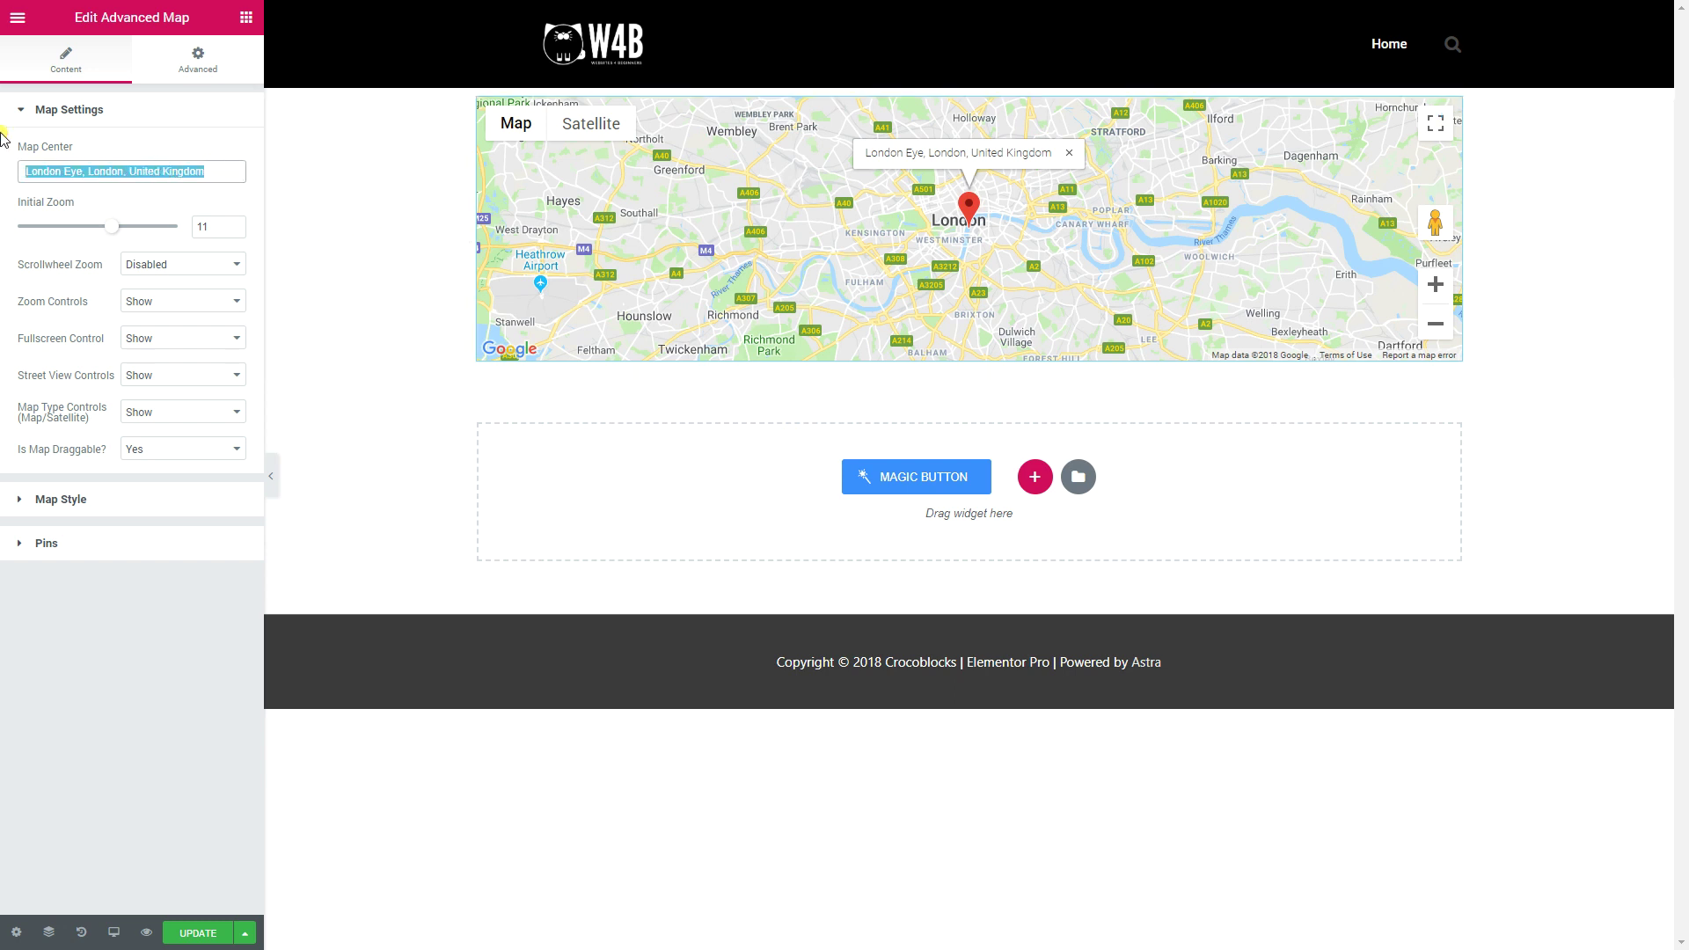
text(Preto)
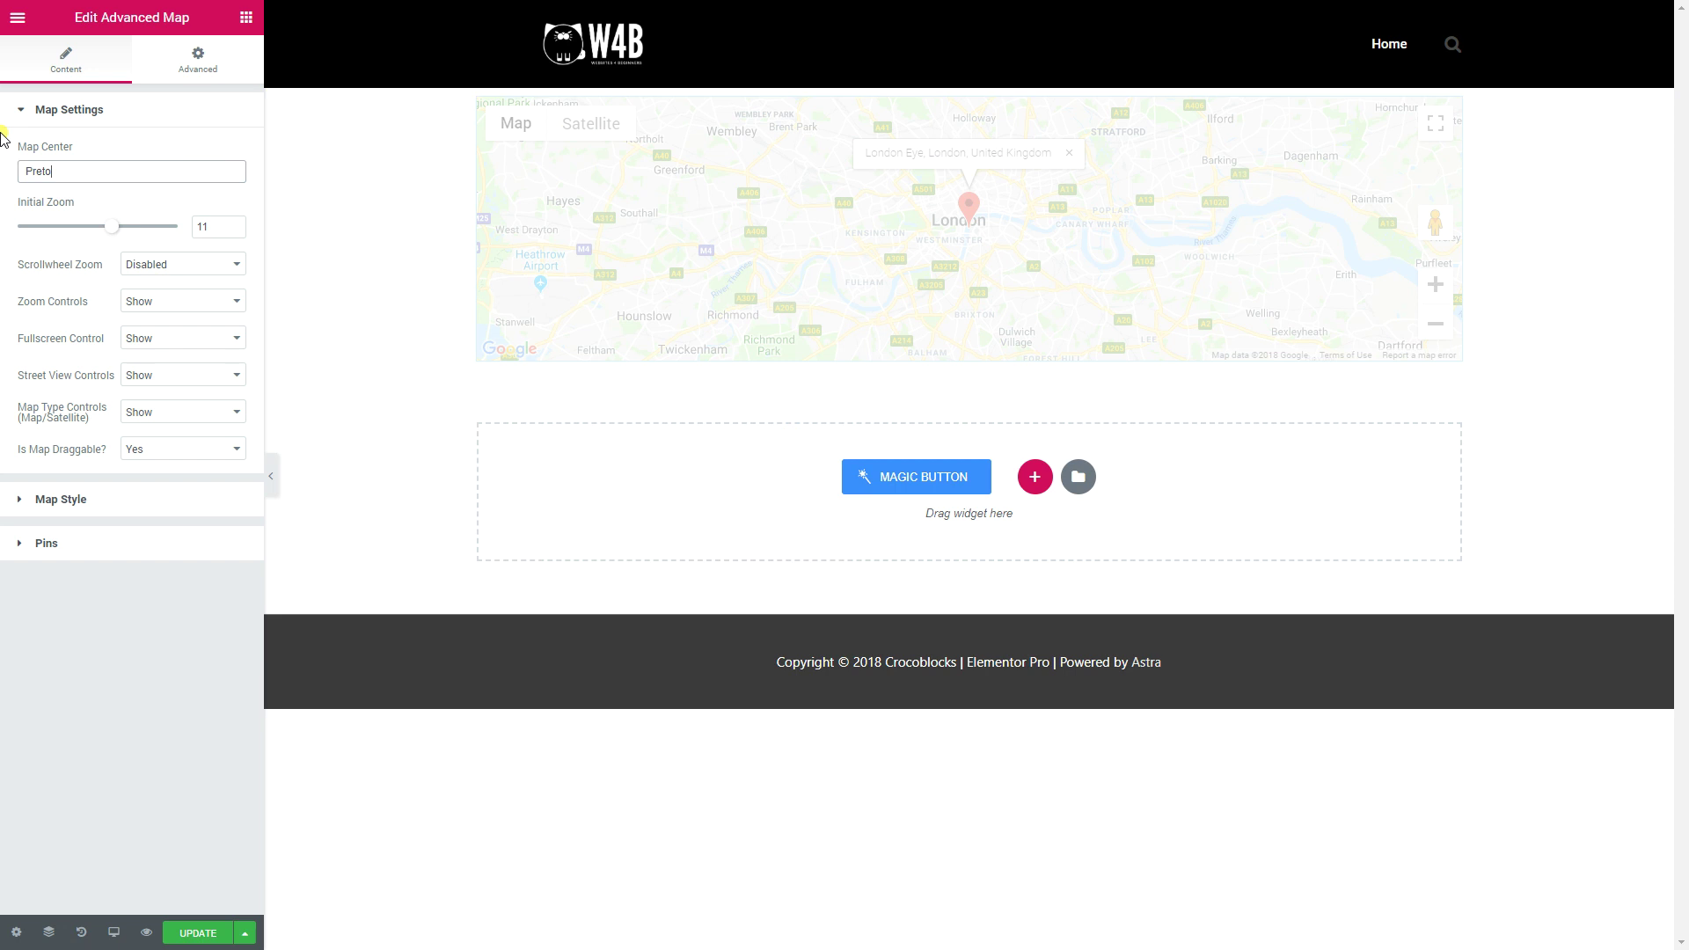
text(ria, South Africa)
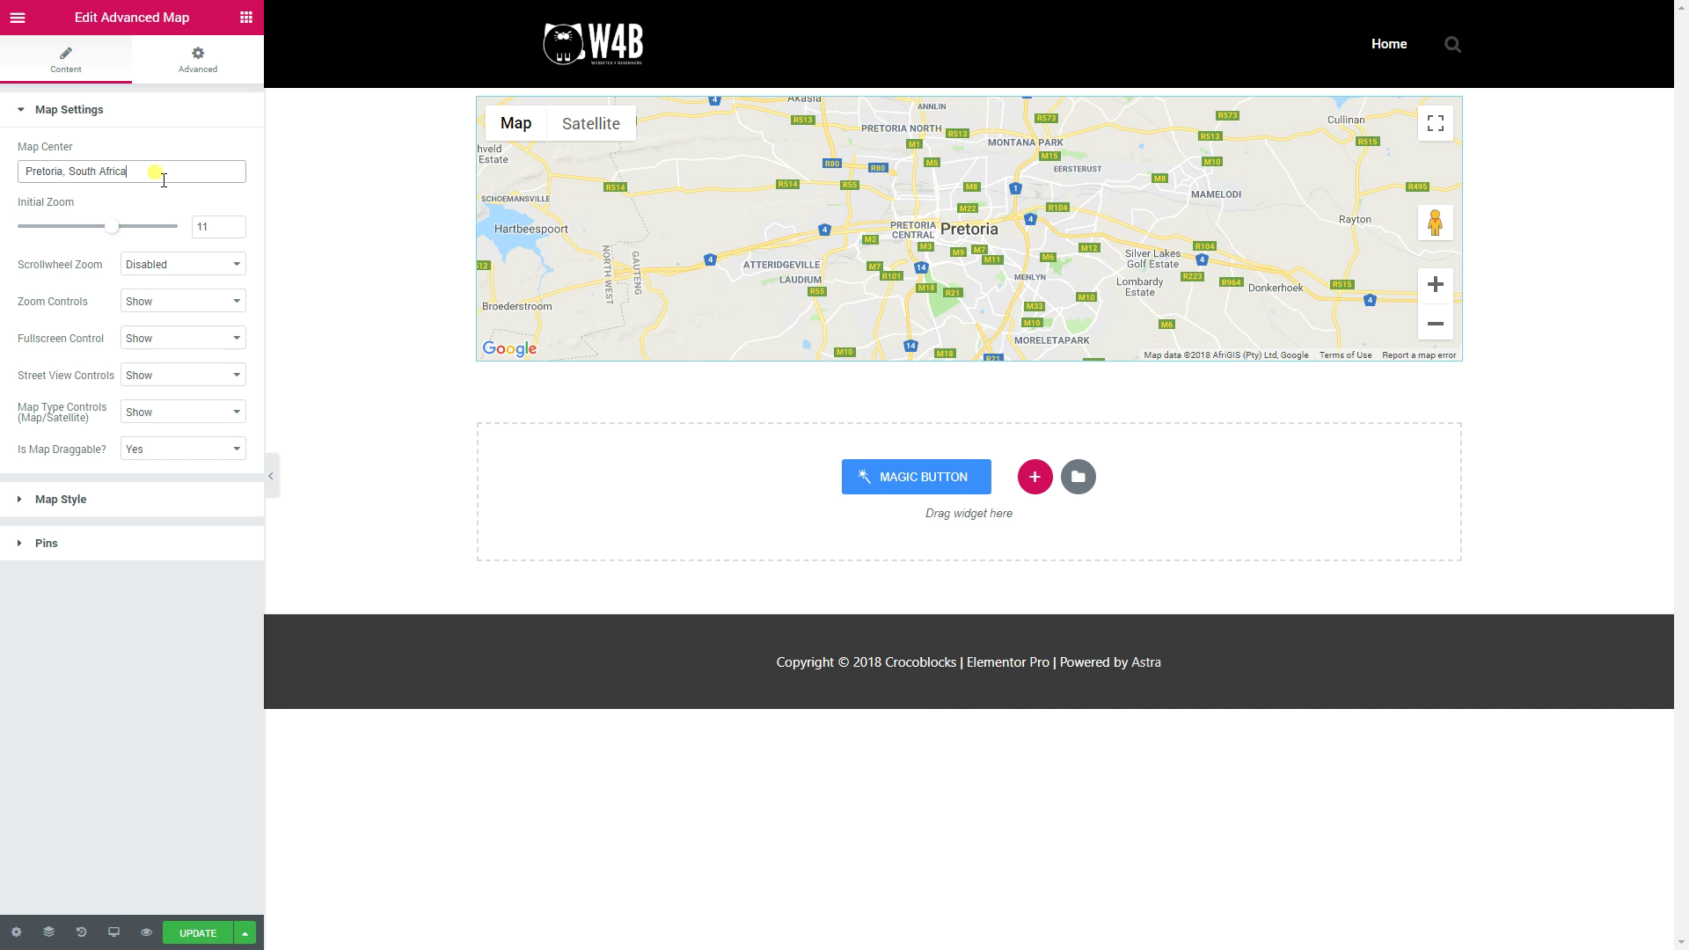
right_click(333, 166)
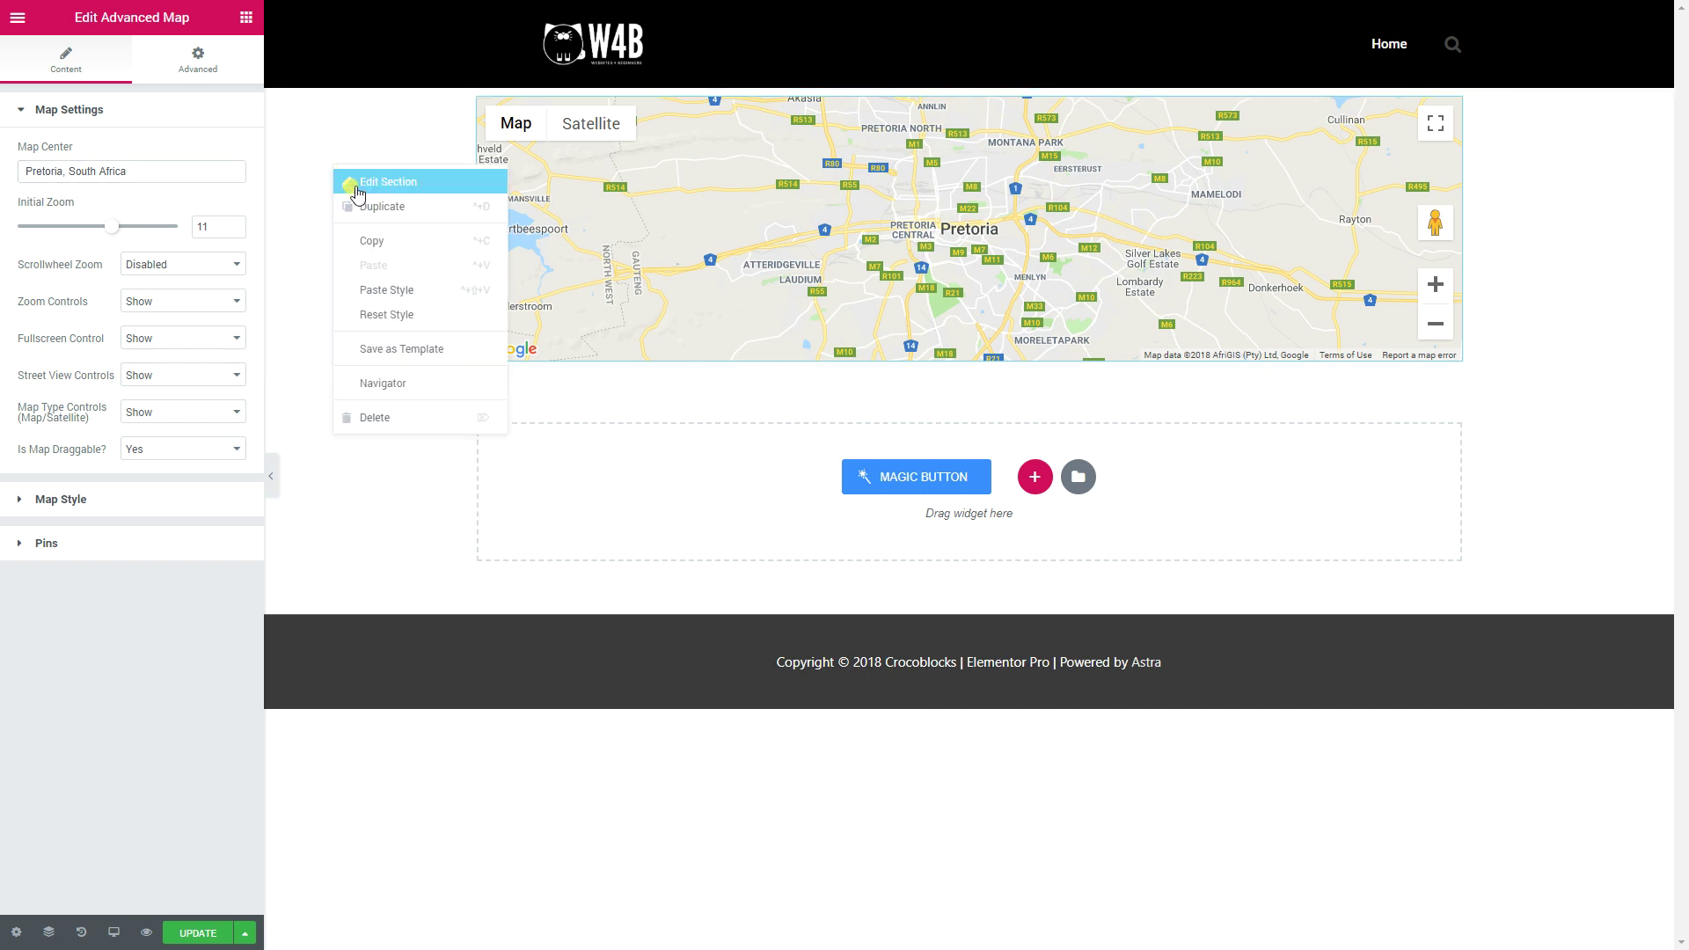
Give the map's section Full Width content width and No Gap between columns
click(353, 181)
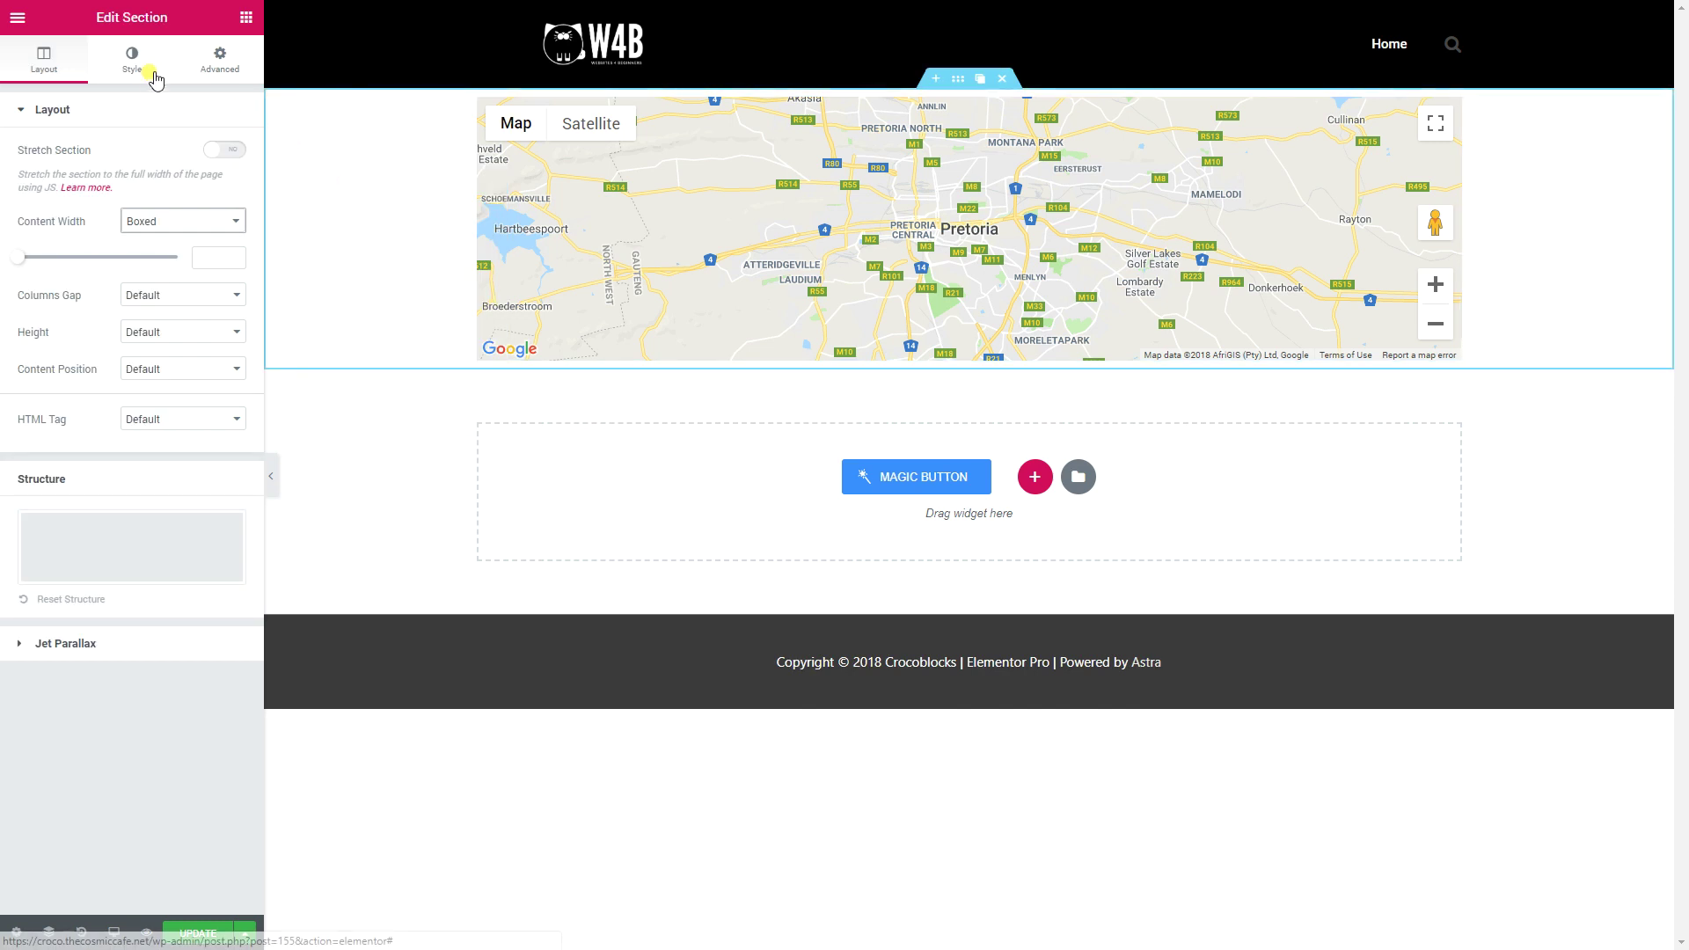
click(200, 225)
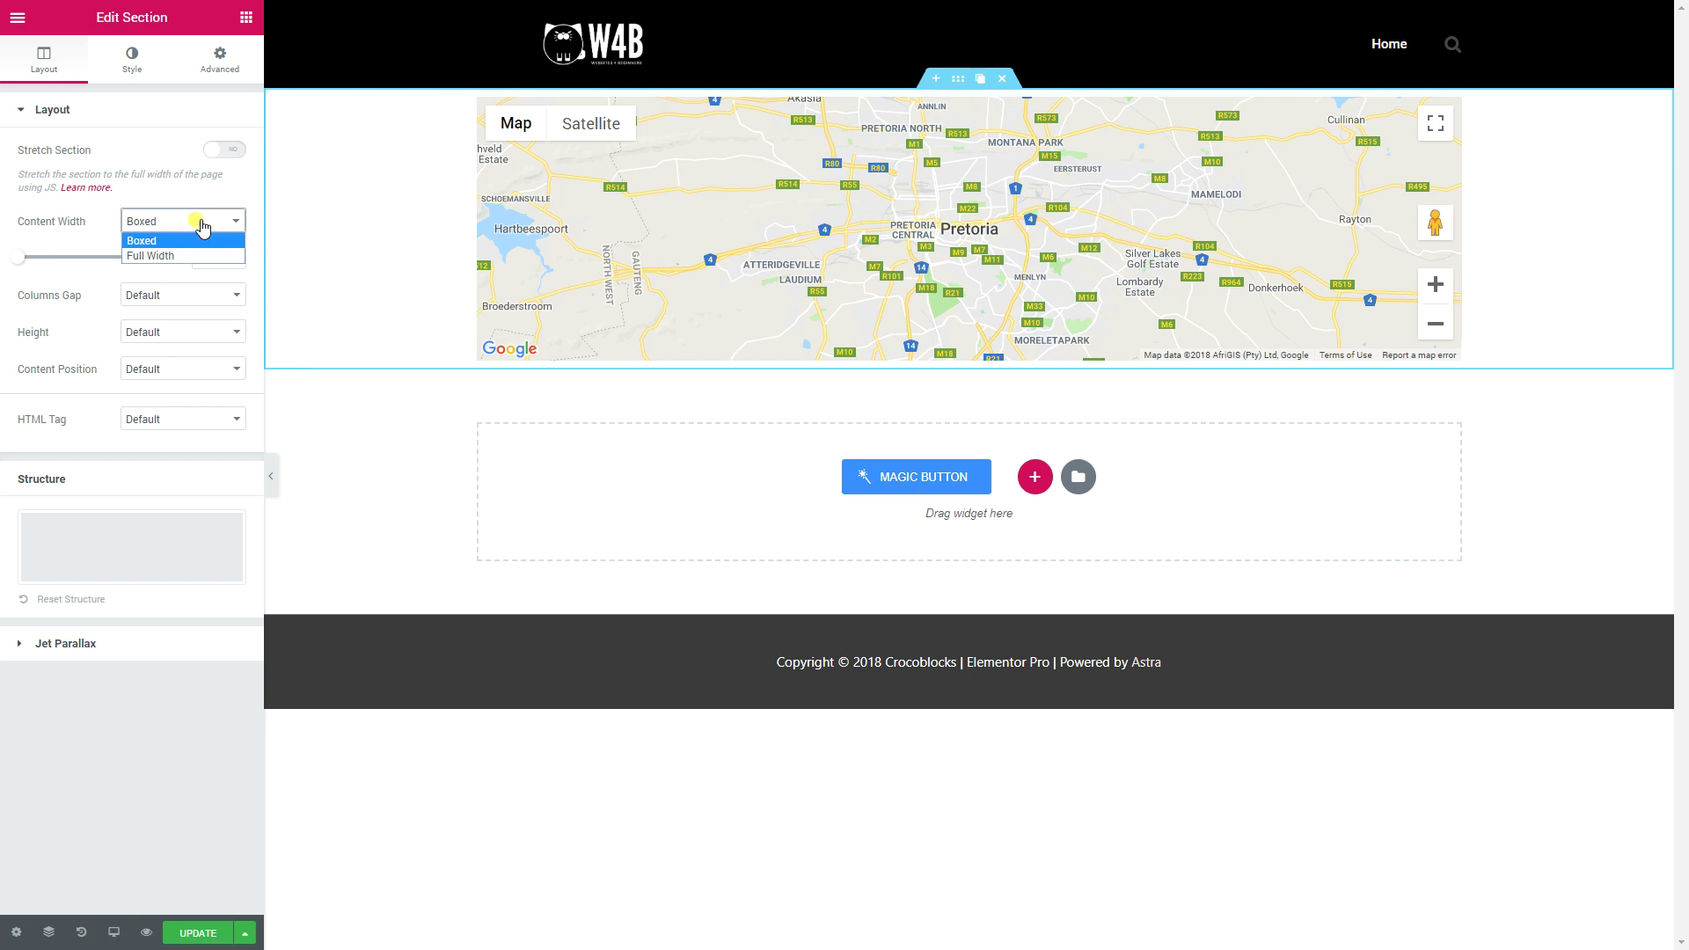
click(192, 255)
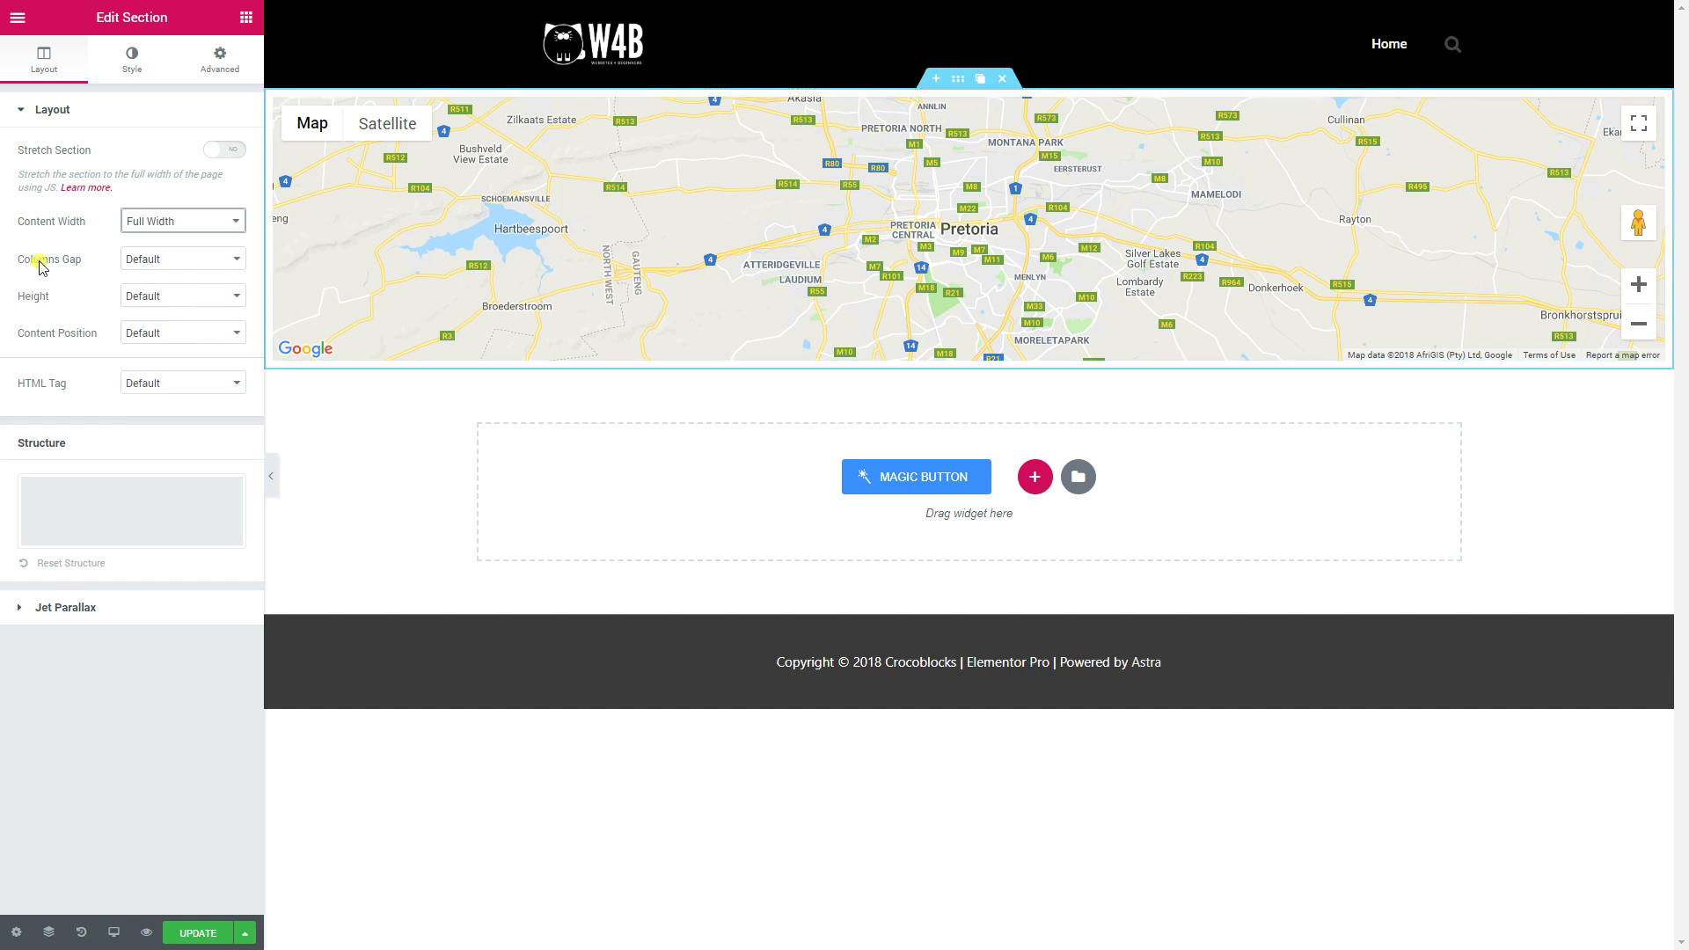
click(143, 261)
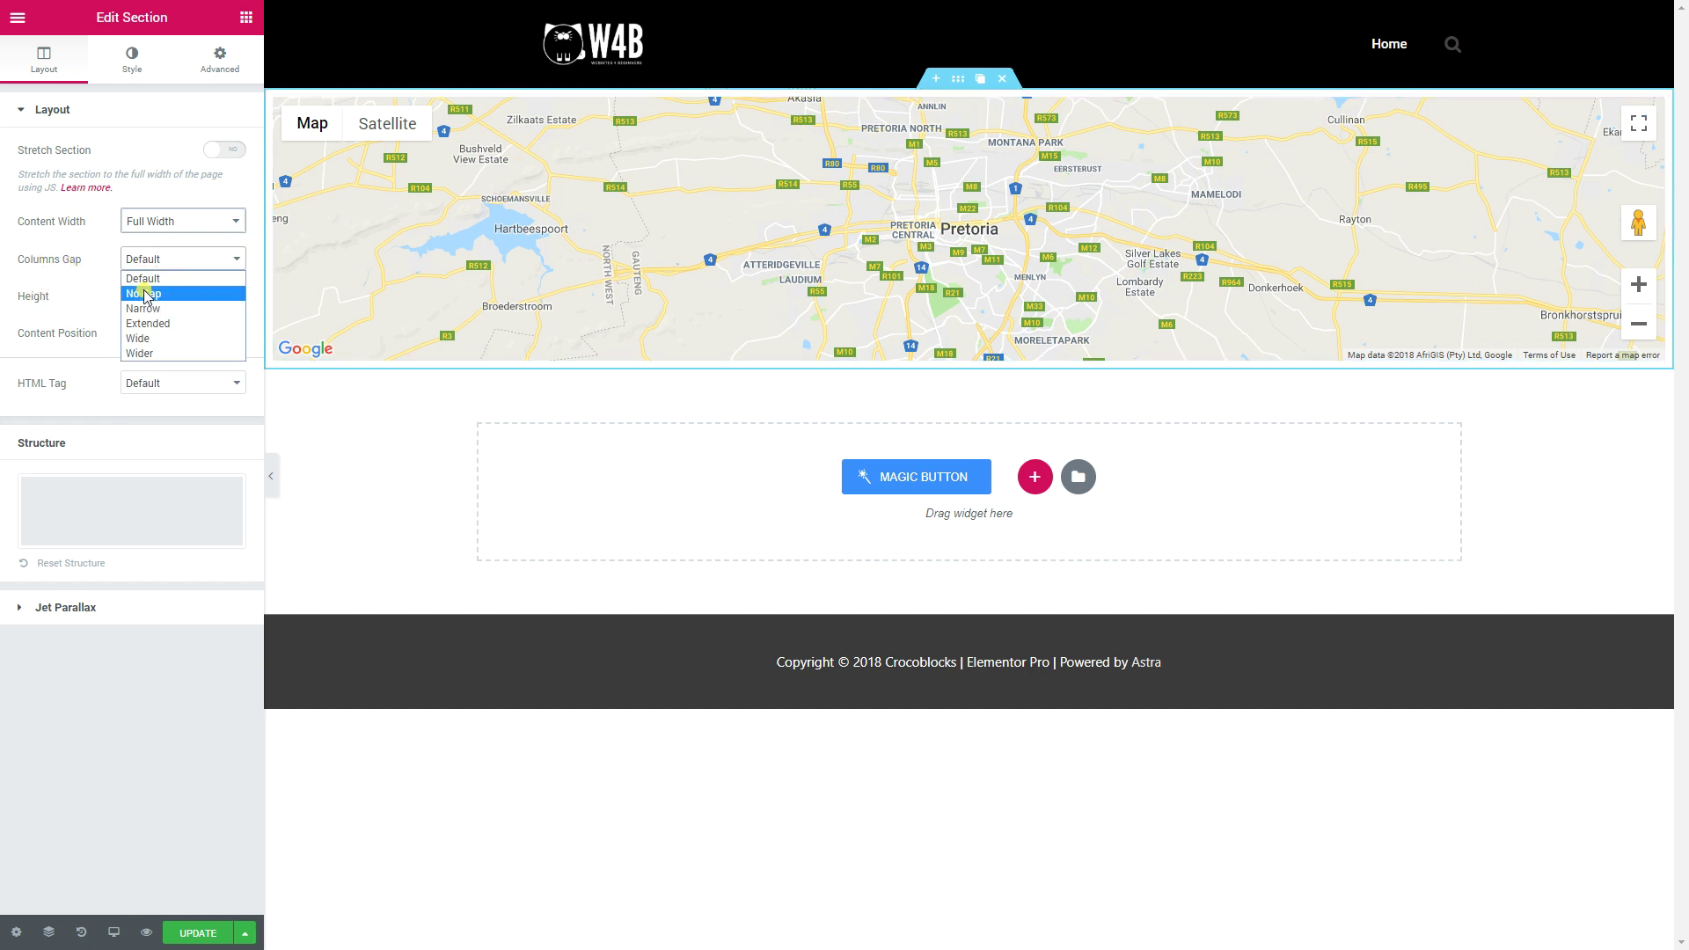
click(144, 288)
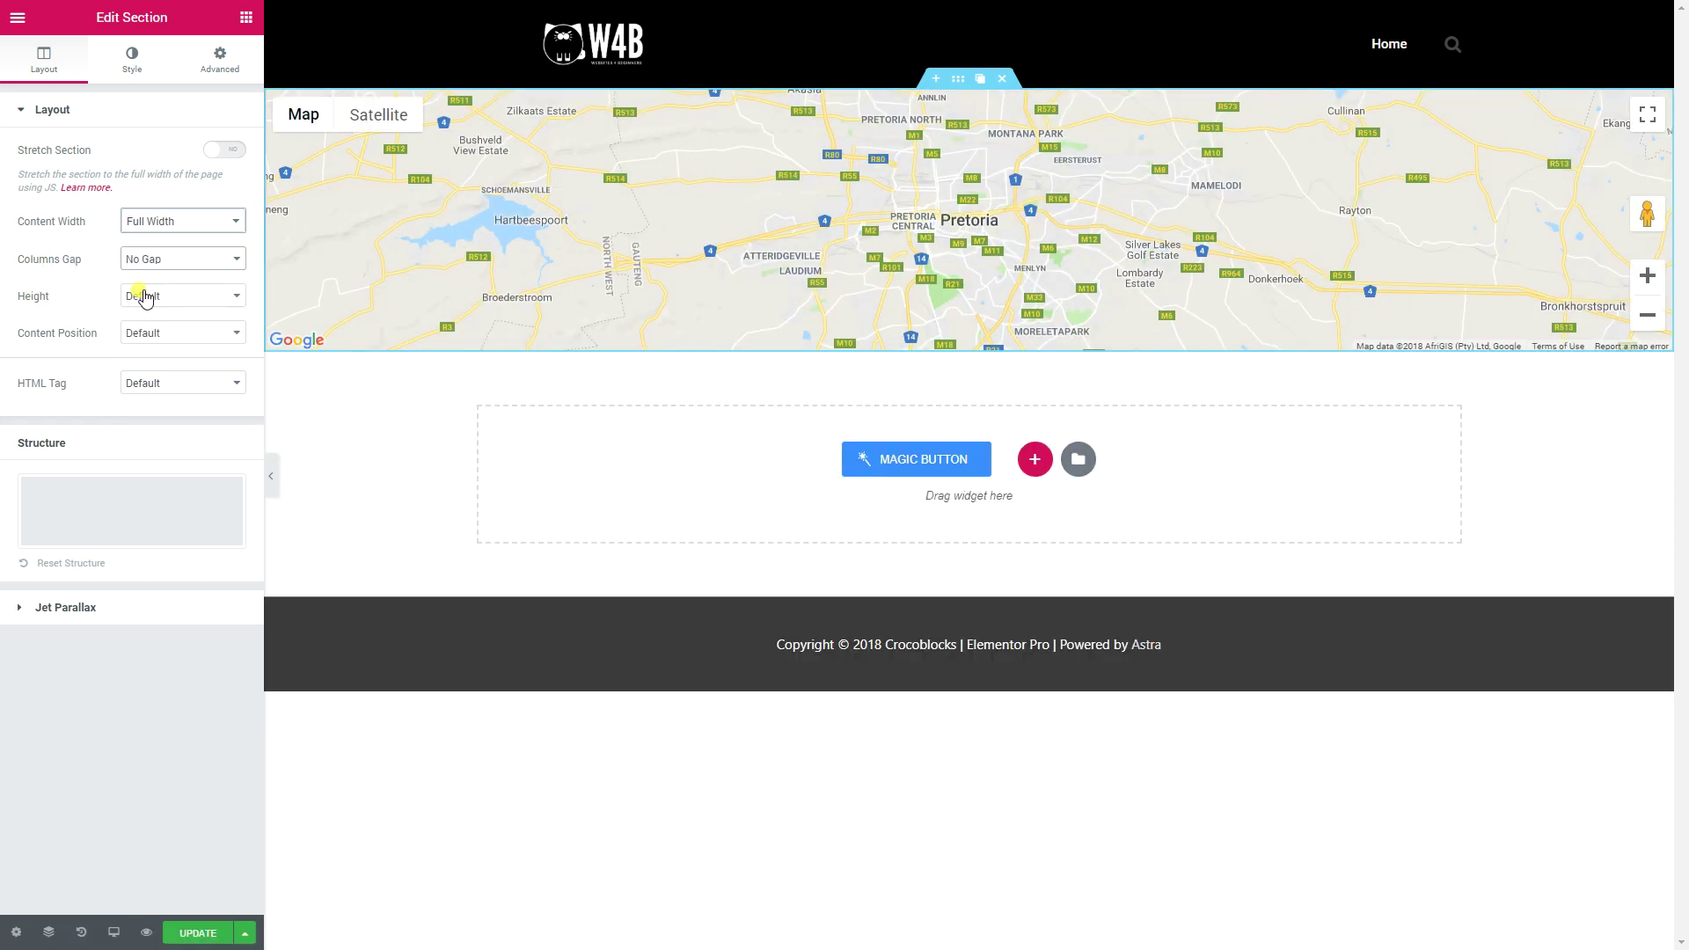
click(571, 199)
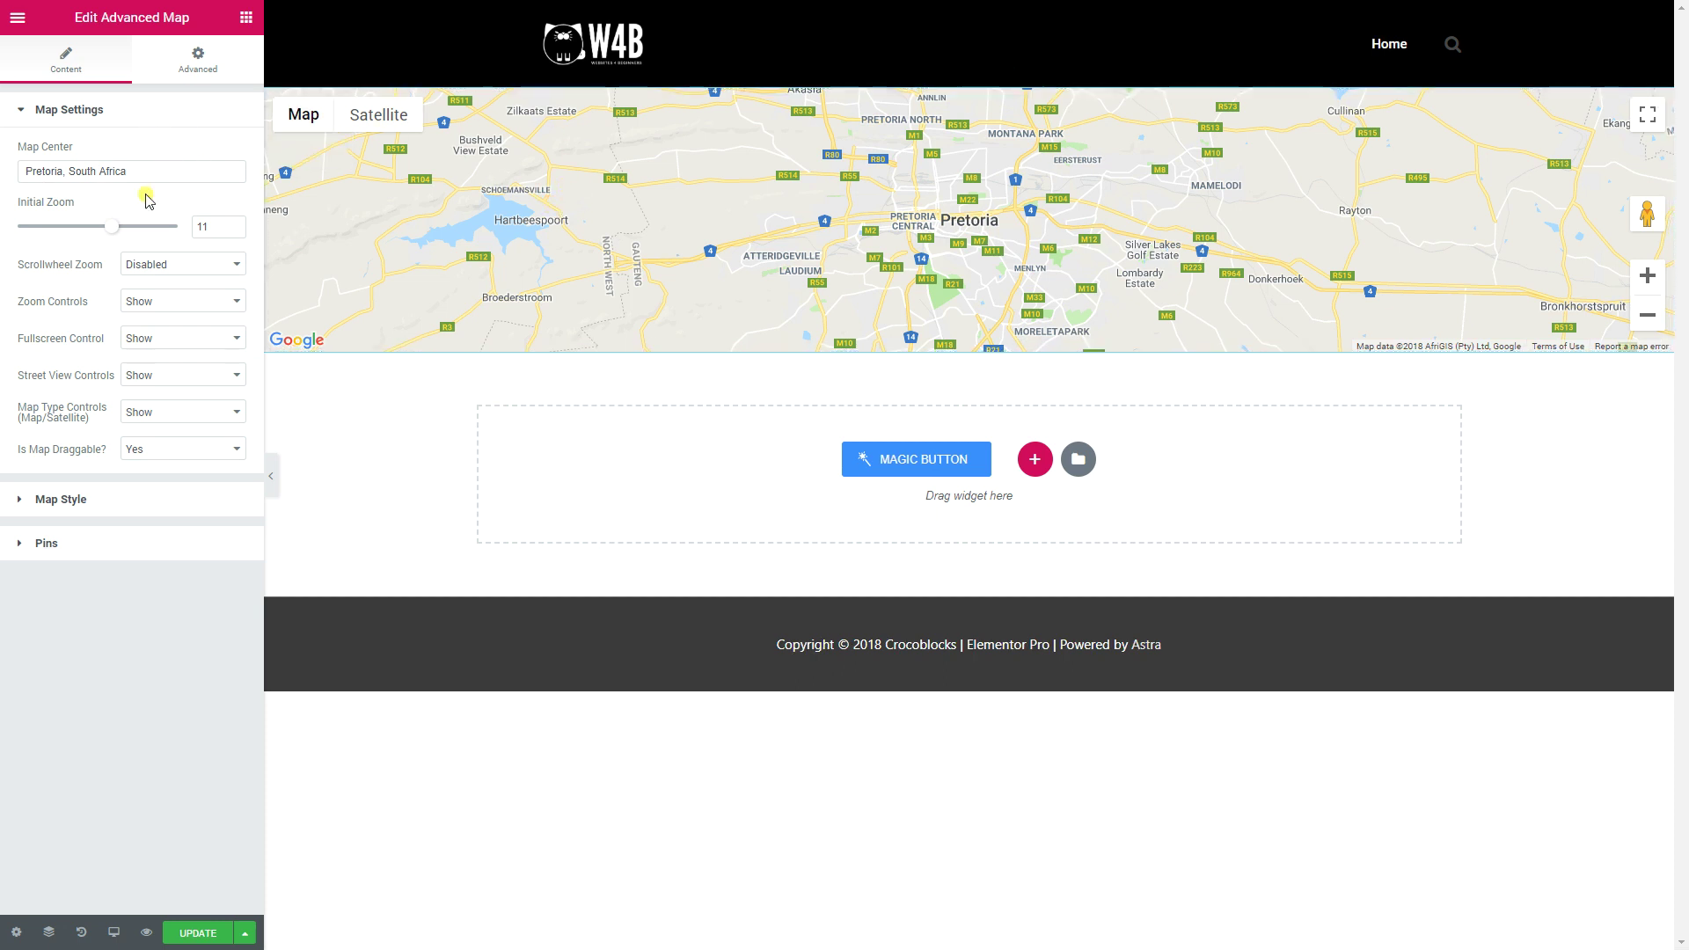
Change the Map Height from 300 to 450 and show the Pins list
click(70, 499)
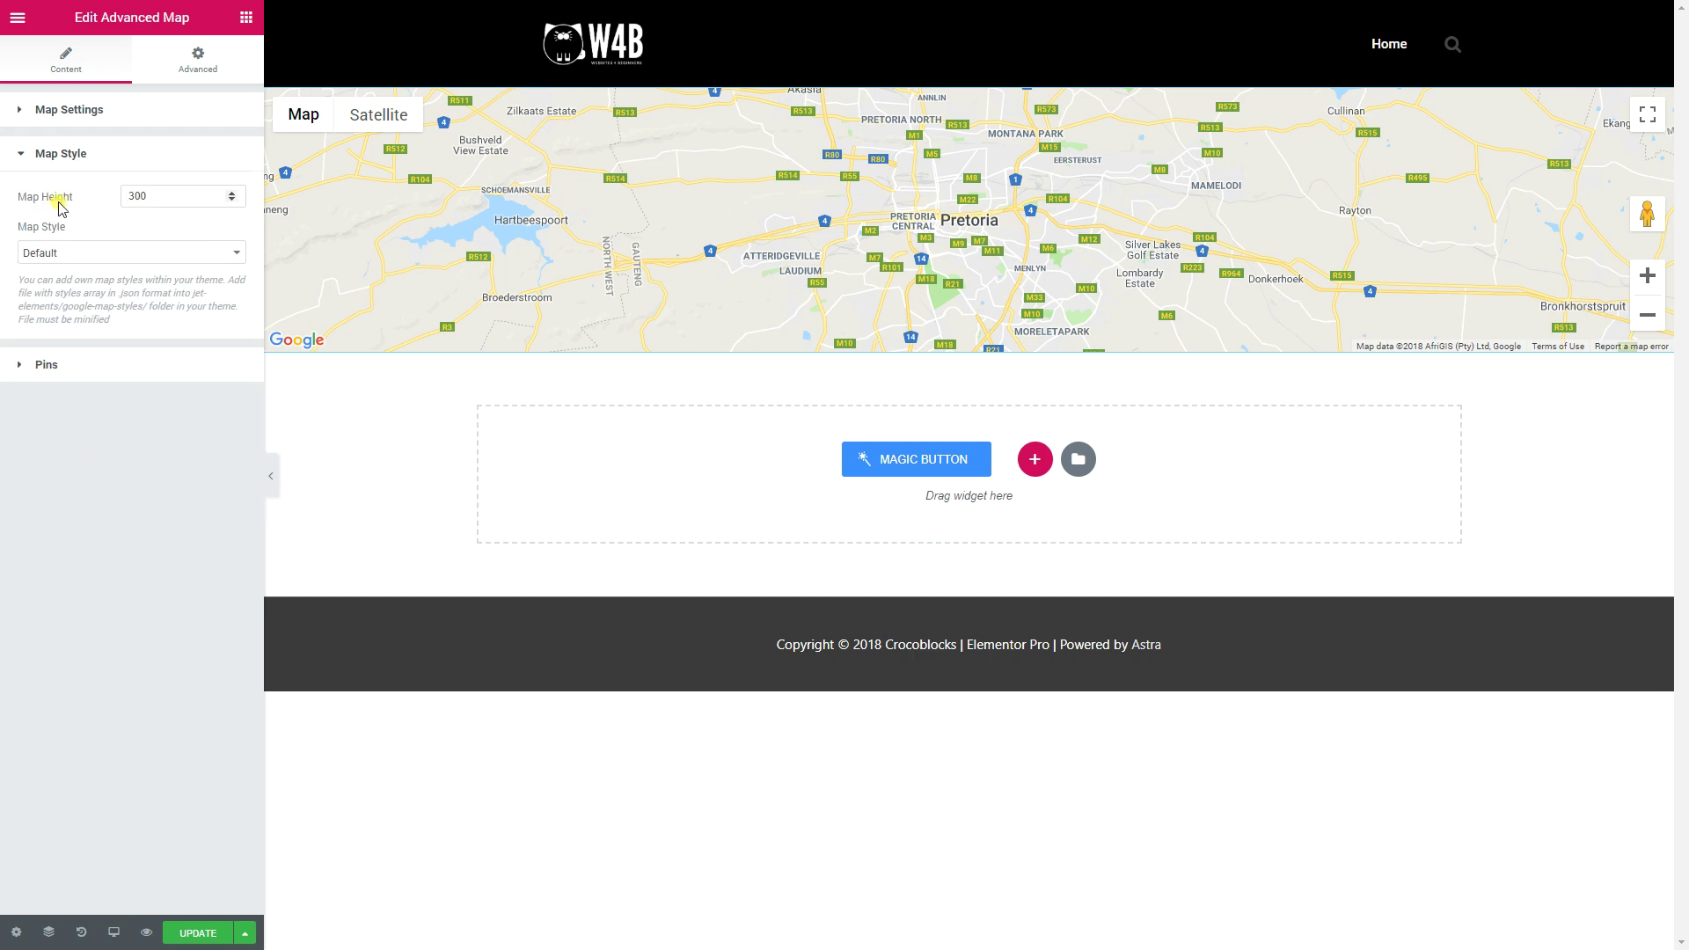
double_click(167, 198)
text(450)
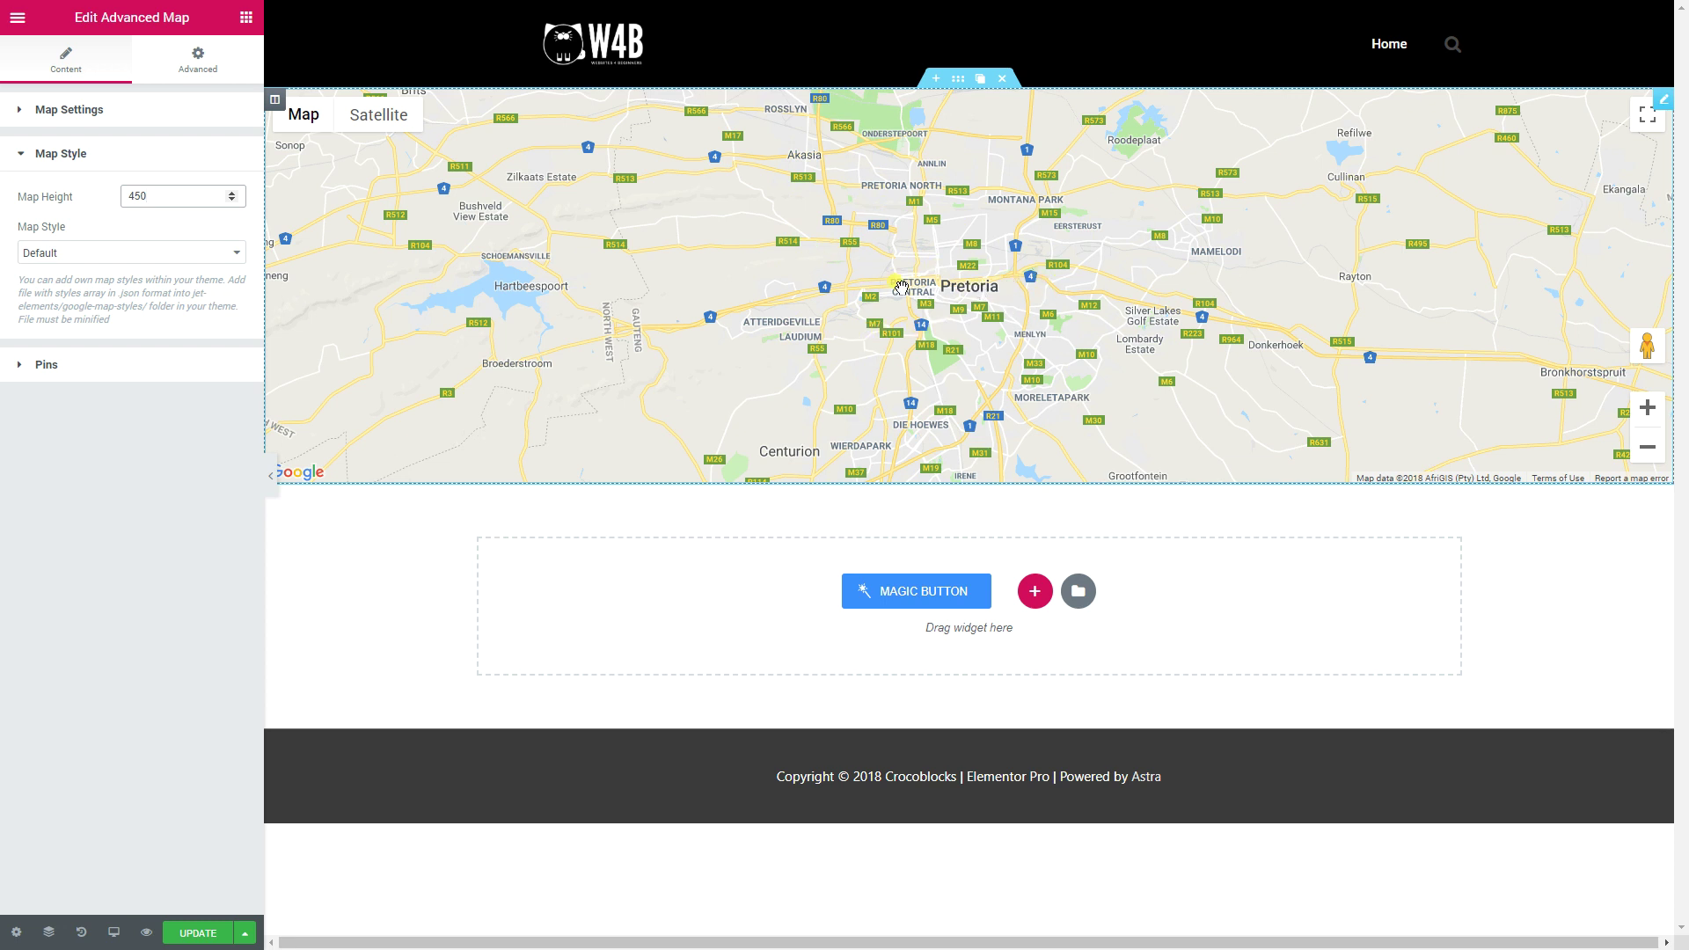
click(39, 364)
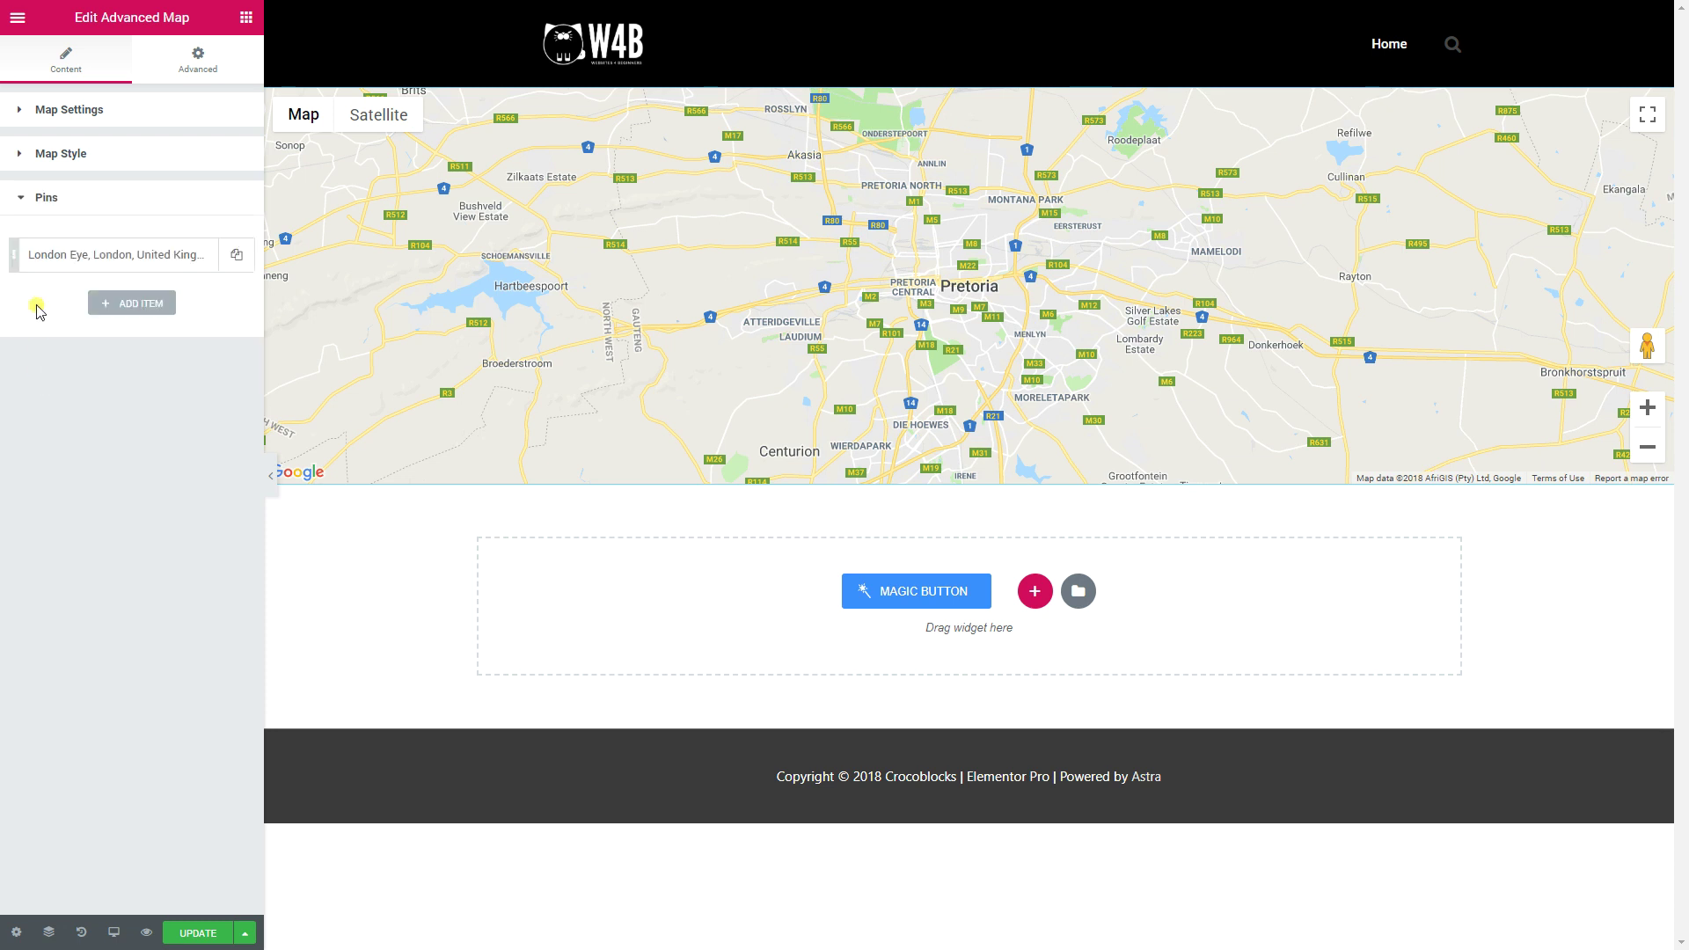
Change the first pin's address from London Eye to 'Pretoria Zoo, Pretoria'
click(62, 257)
drag(220, 317, 3, 321)
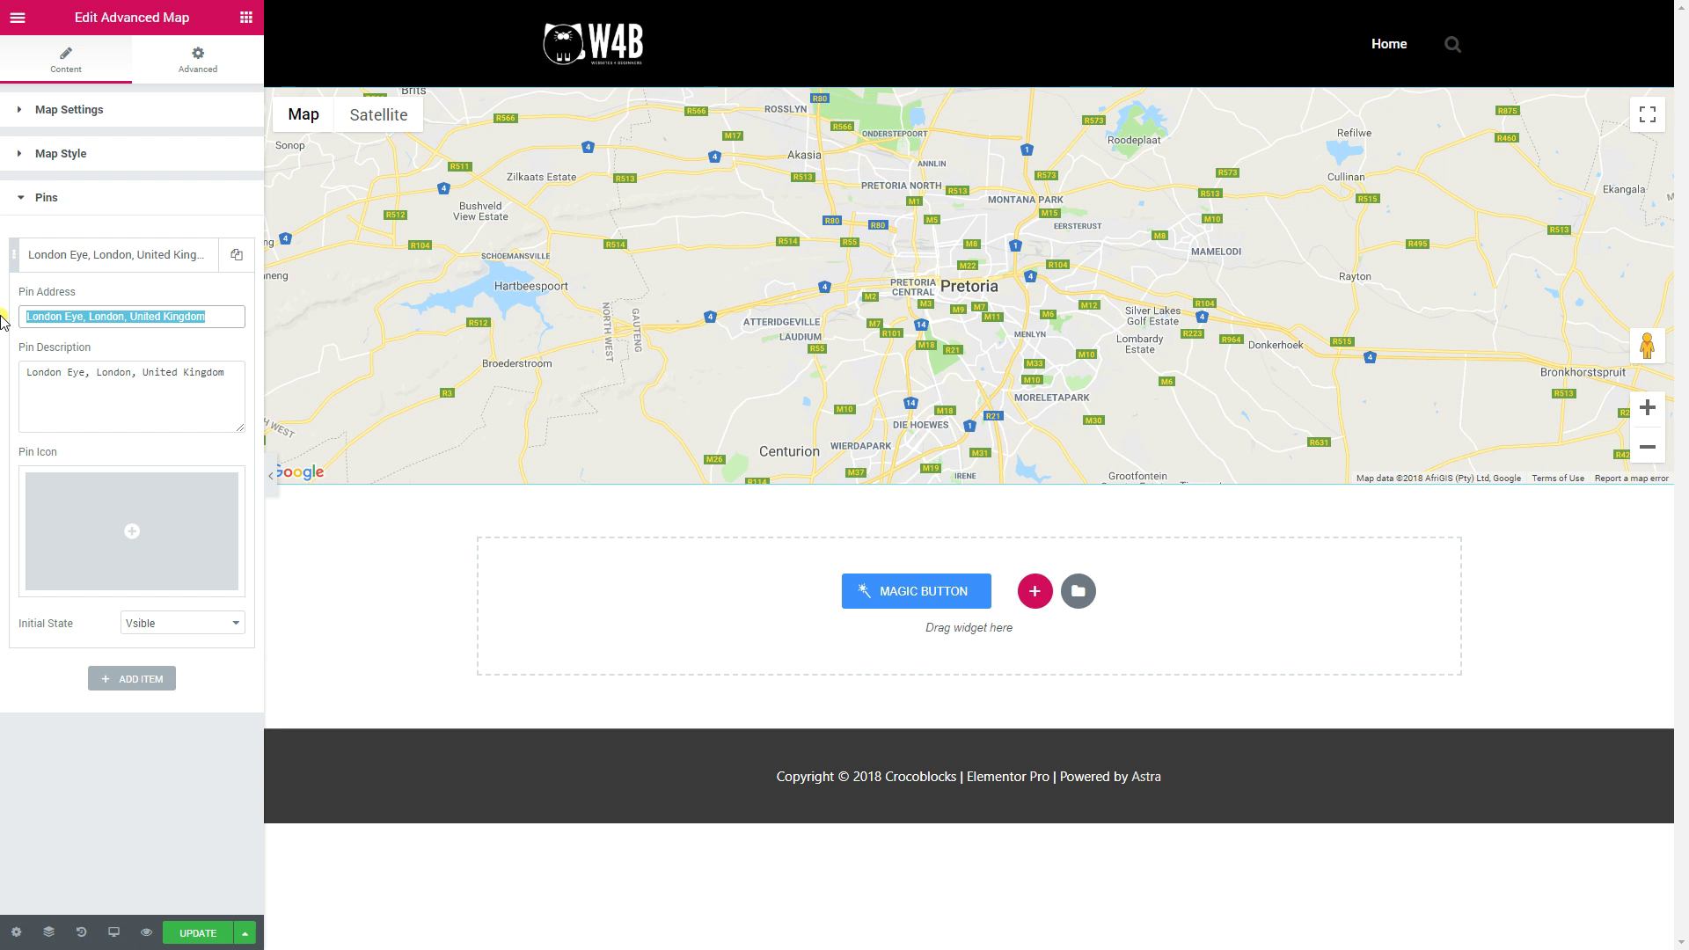
text(Pretoria,)
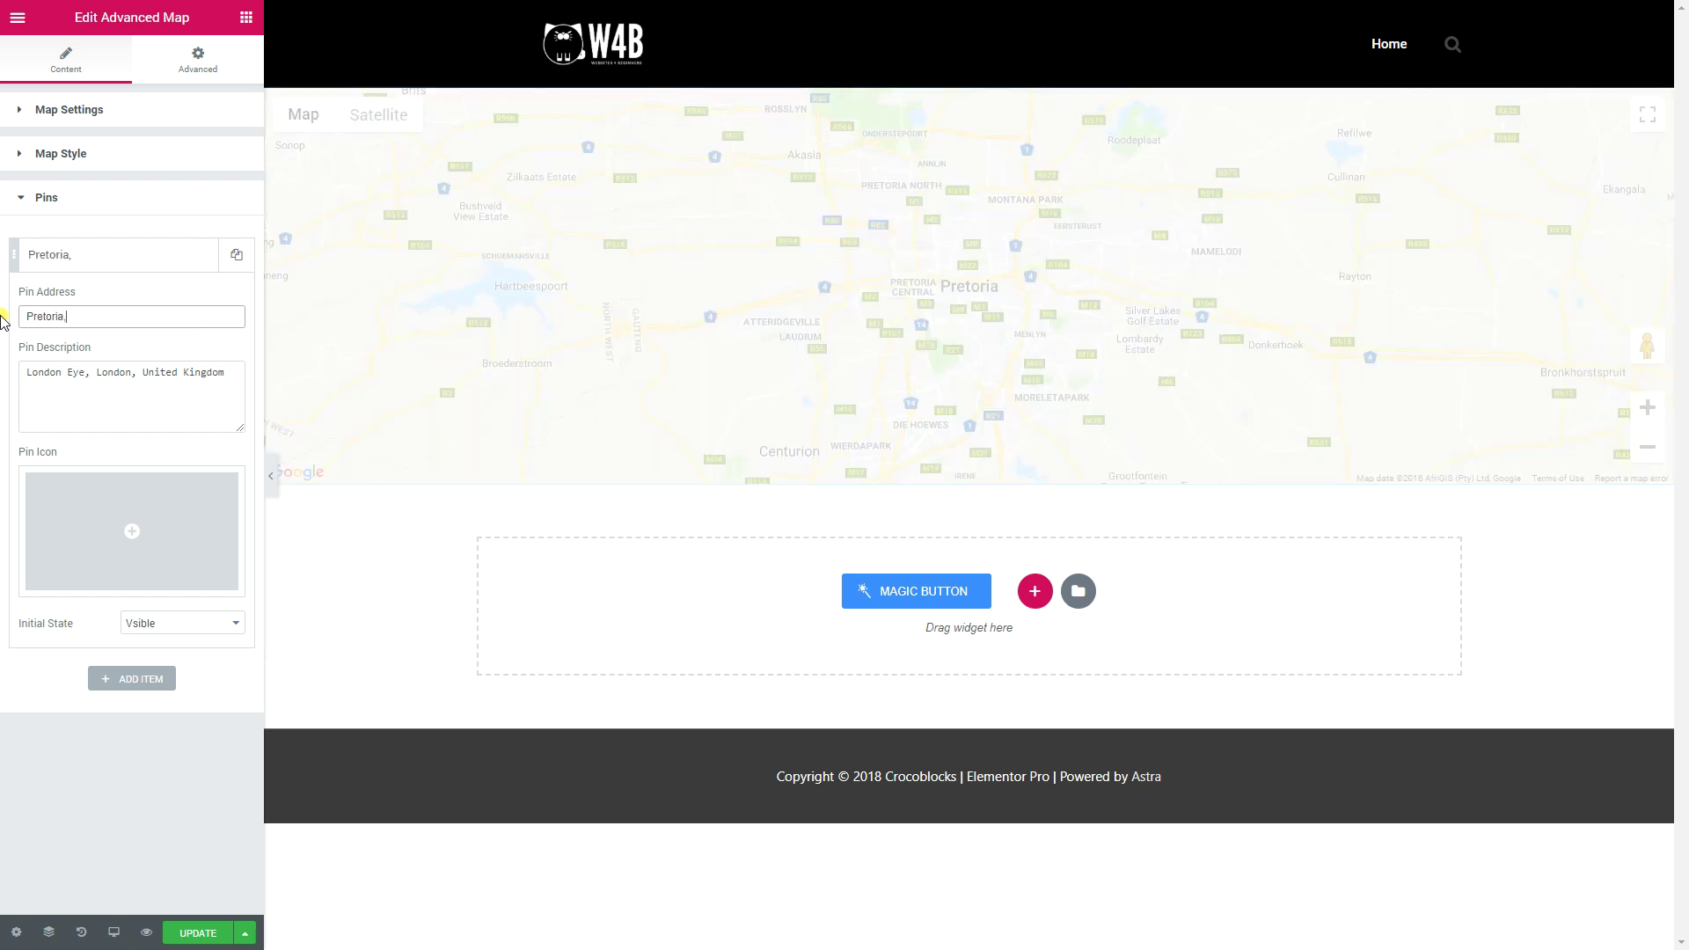
text(z)
text( Zoo, Pret)
text(oria)
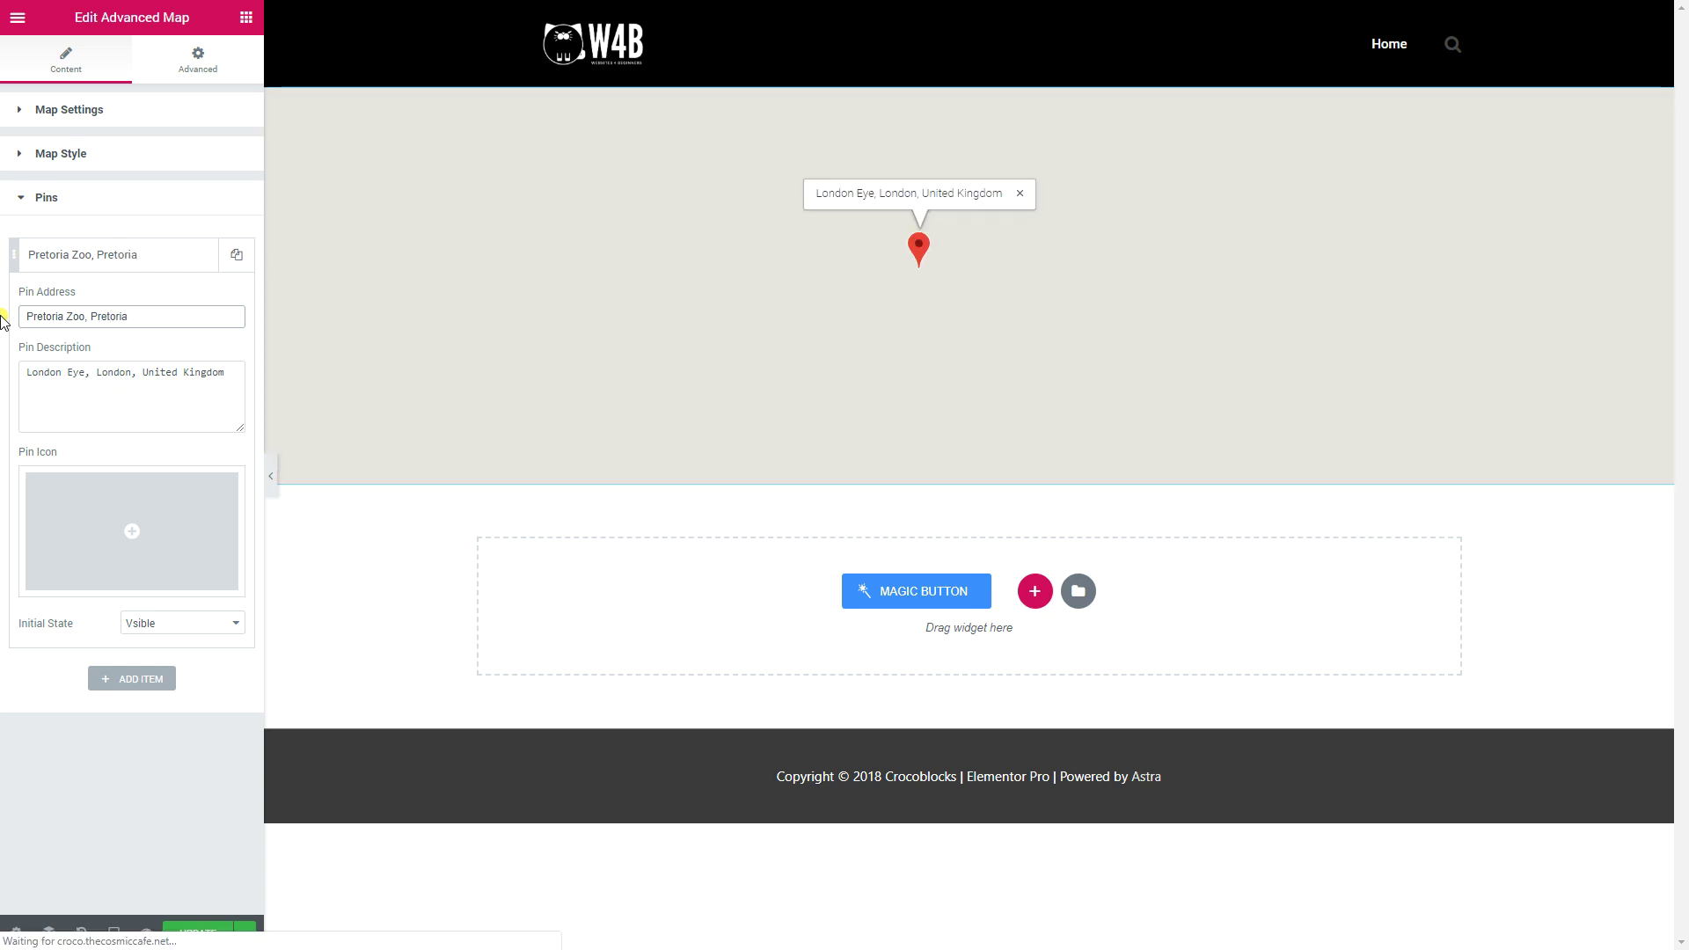
Set the pin description to 'Ice Cream Day at the Zoo' with Initial State Hidden
click(228, 373)
drag(228, 372, 2, 369)
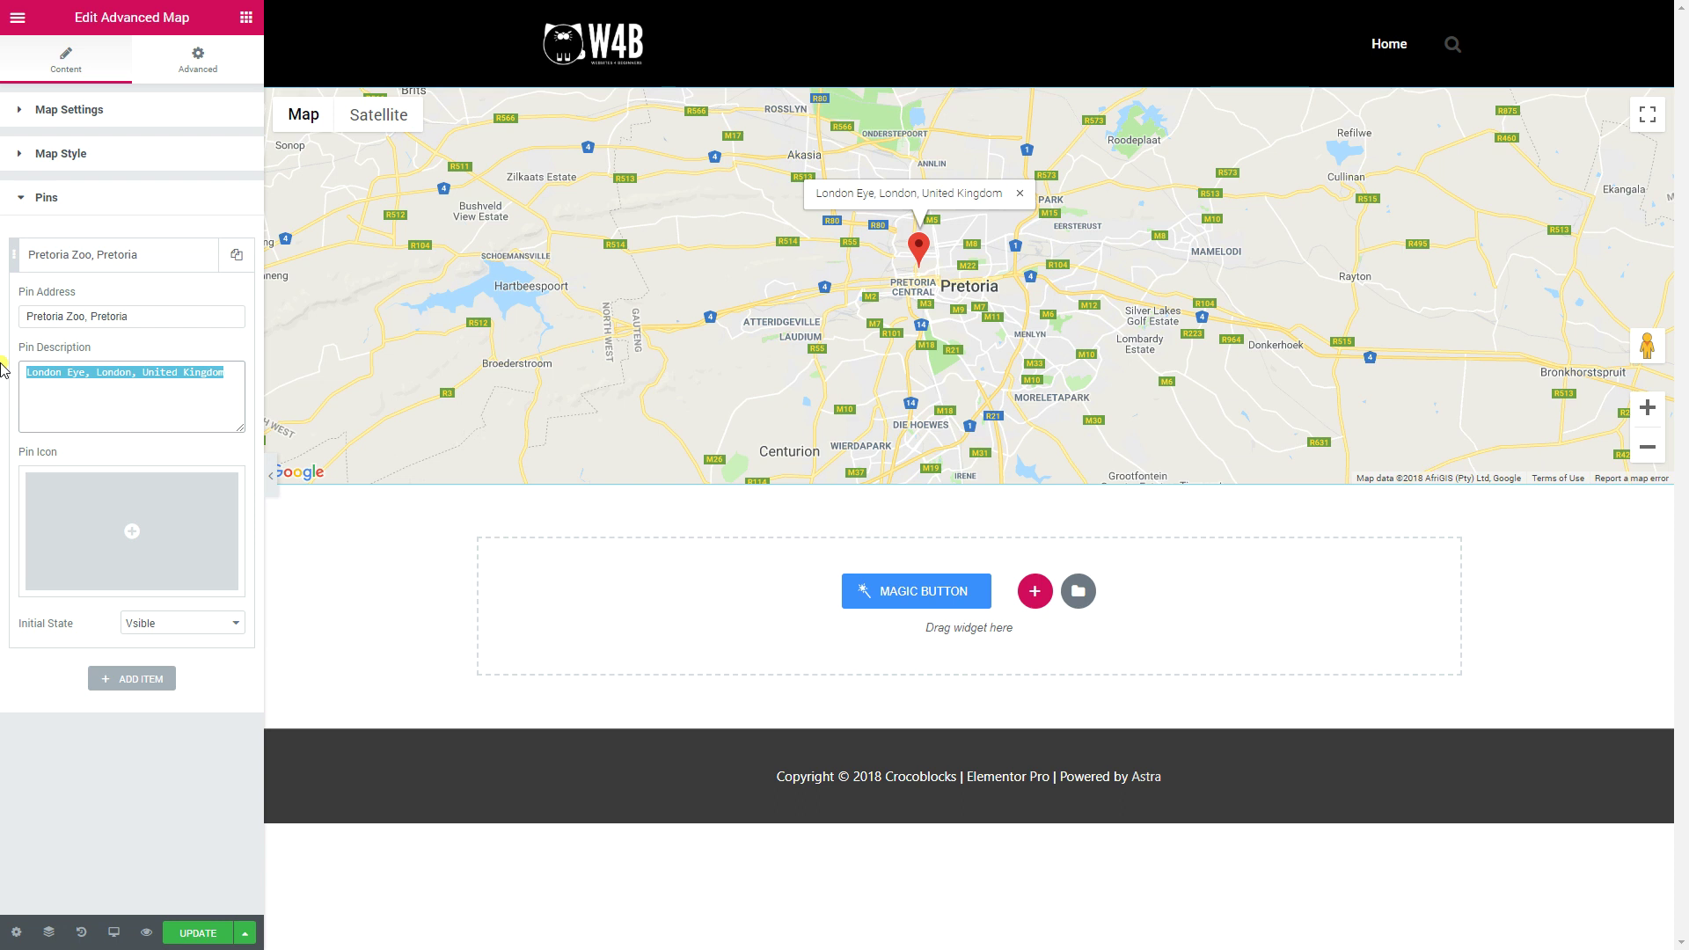
text(Ice Cream DAy at the Zoo)
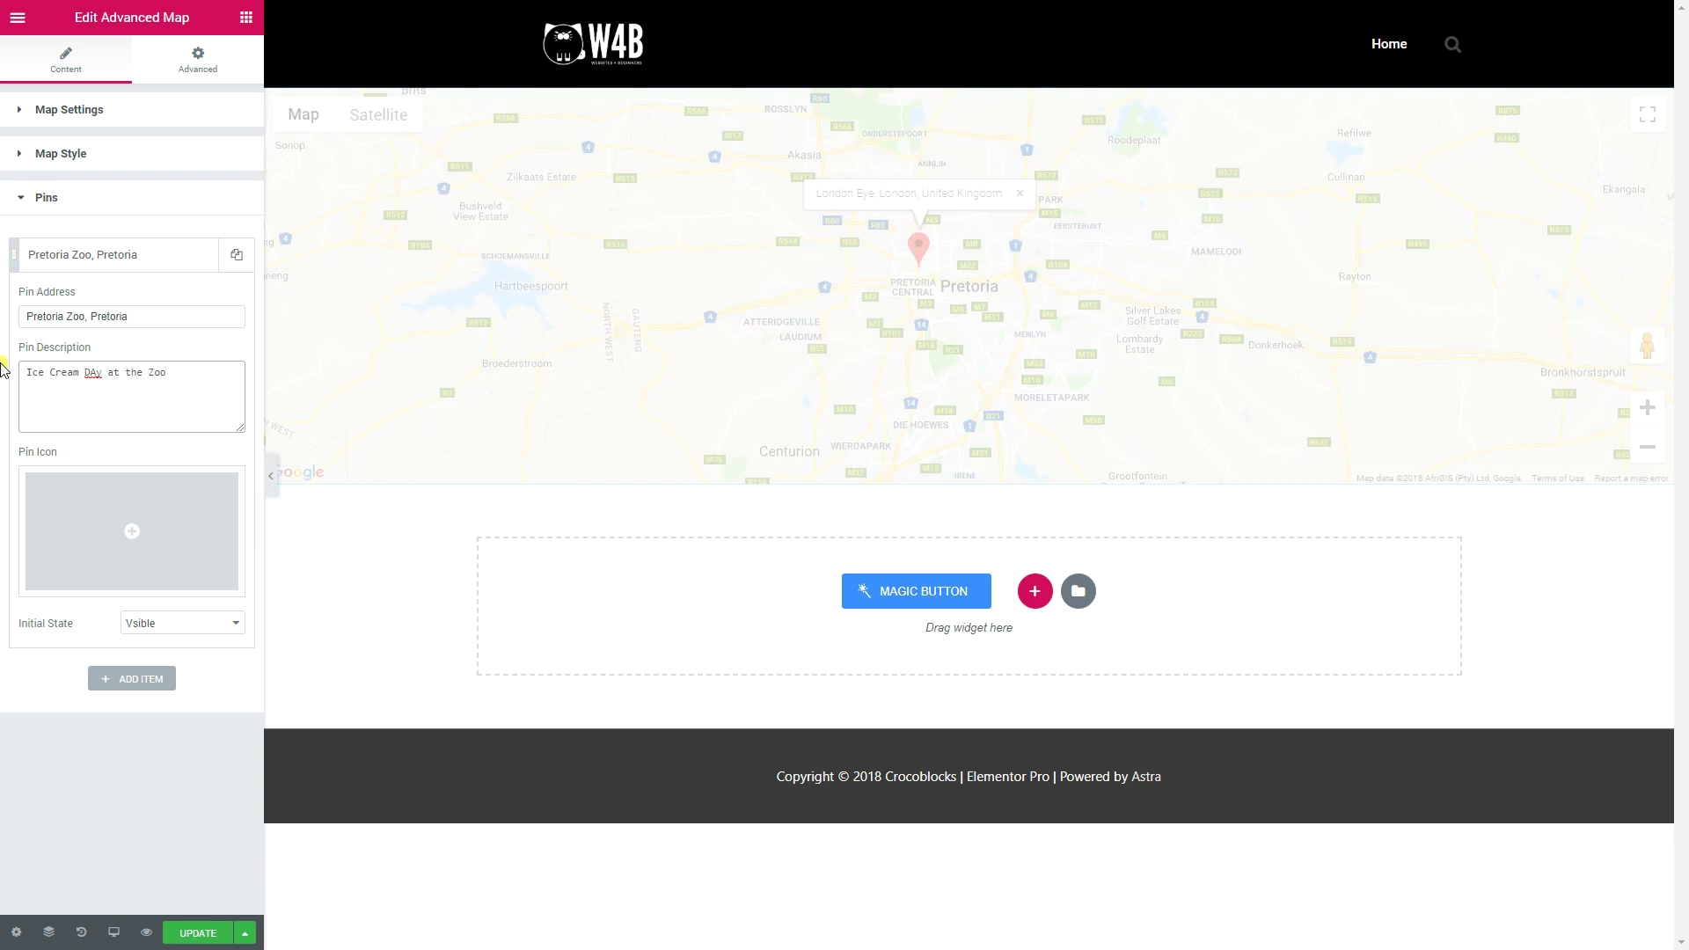
click(93, 373)
key(BackSpace)
text(a)
click(26, 372)
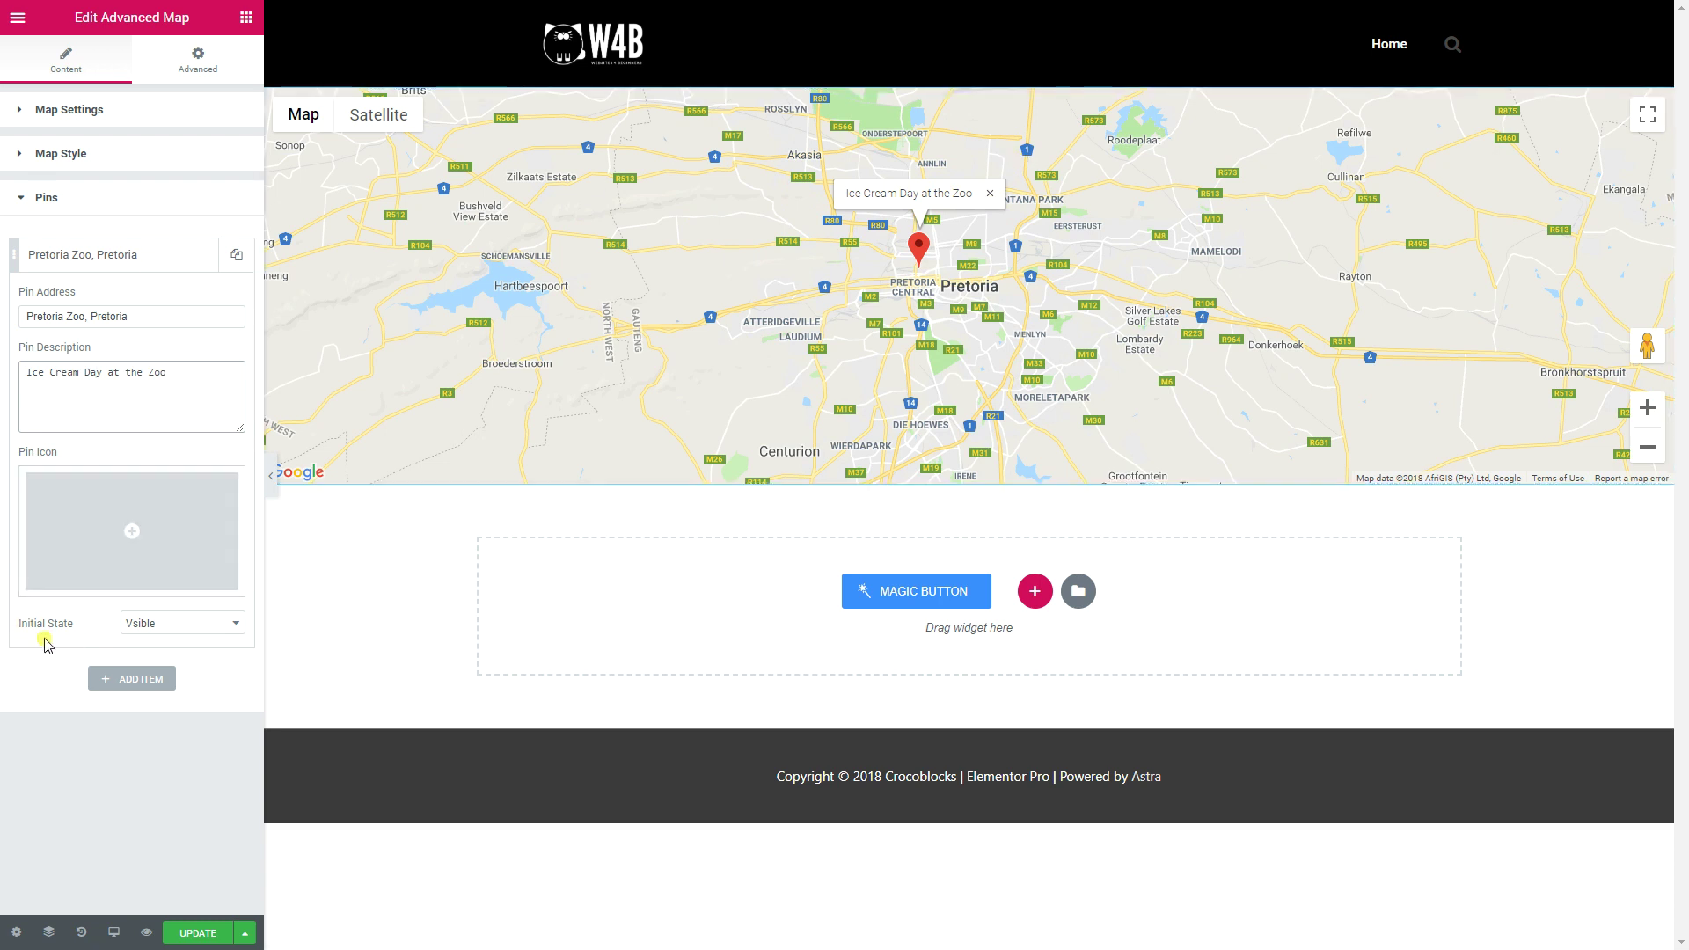
click(180, 623)
click(155, 658)
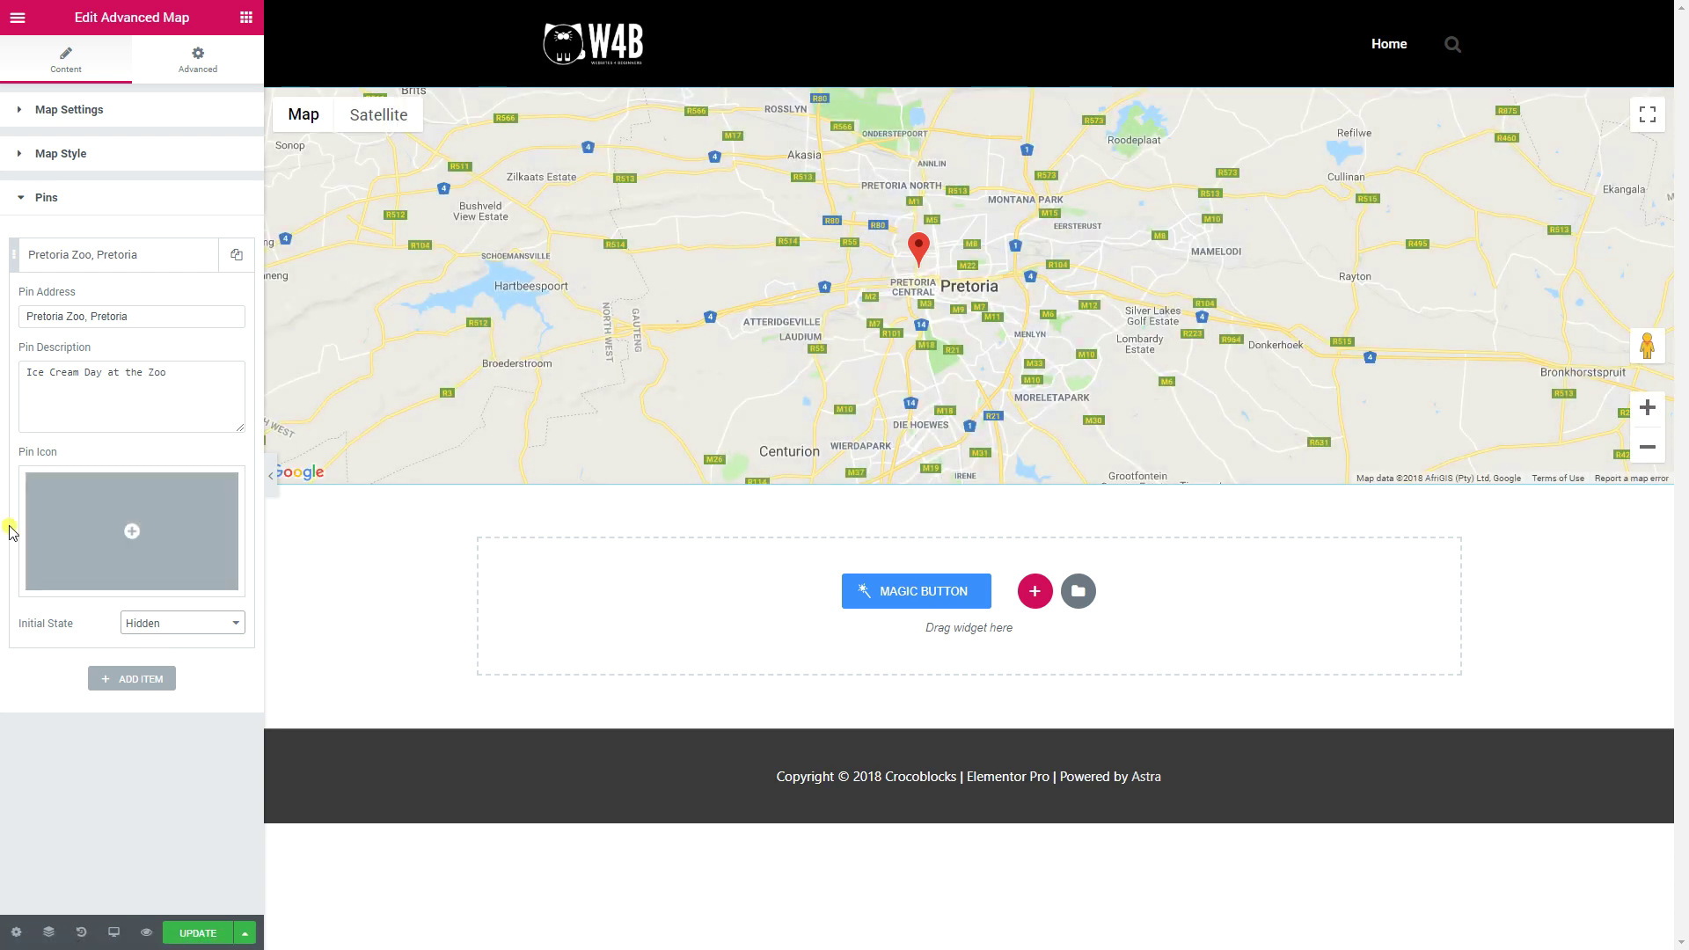
click(79, 255)
Add a second pin at 'Union Buildings, Pretoria, South Africa'
click(127, 304)
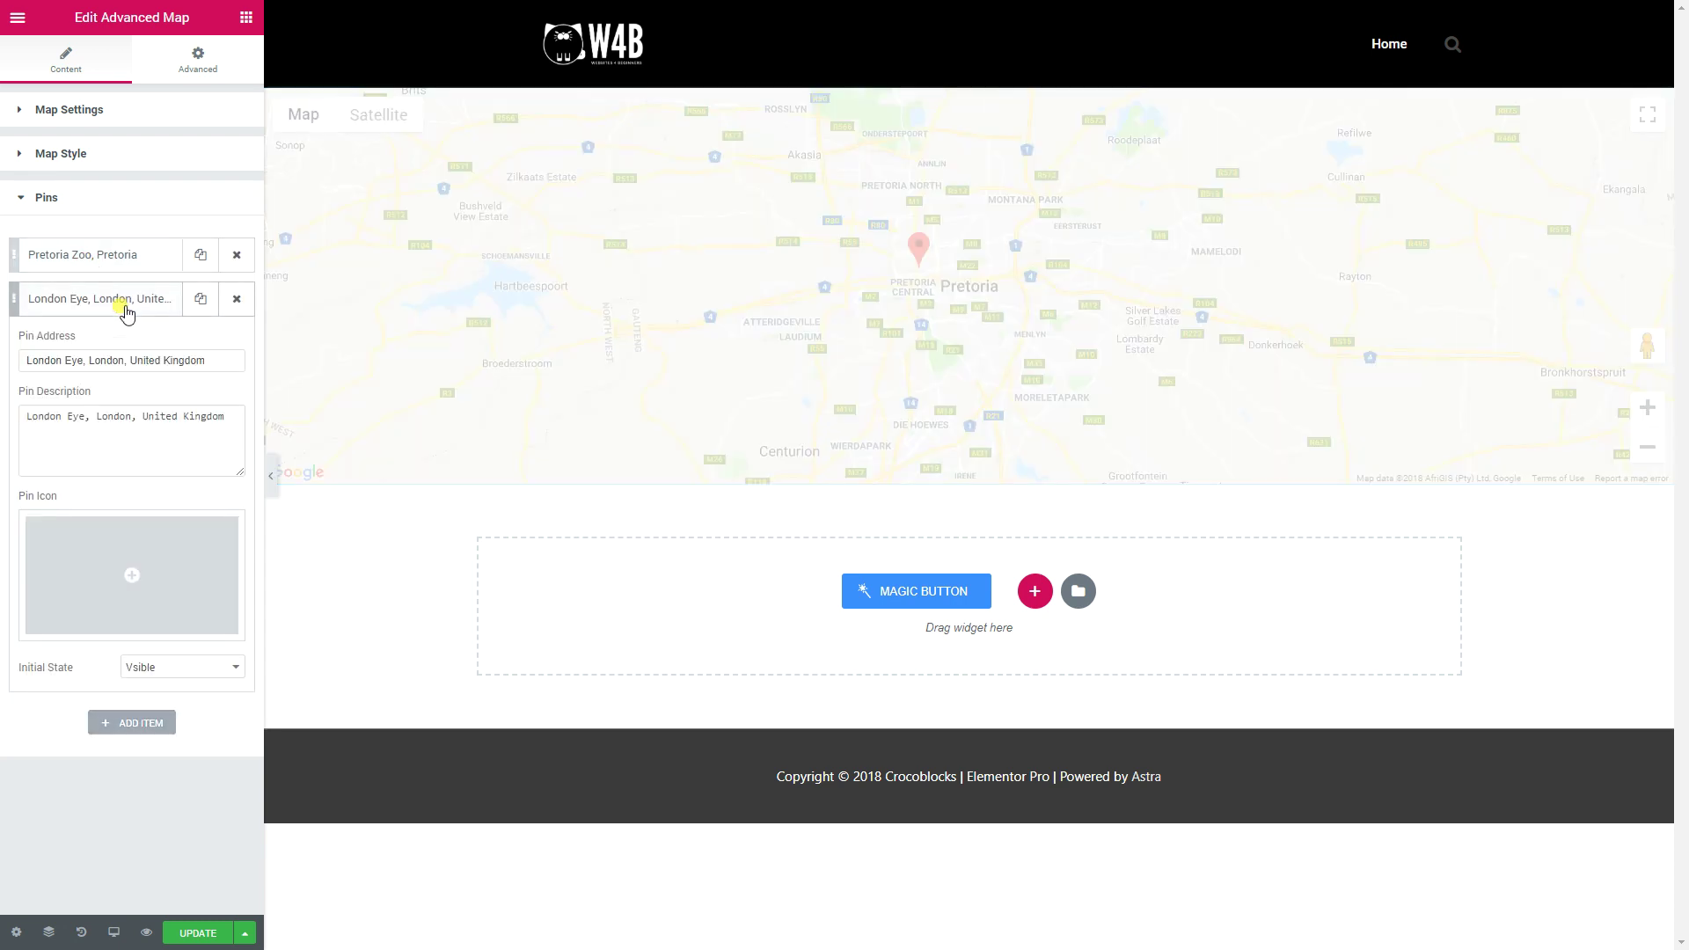
drag(223, 359, 15, 346)
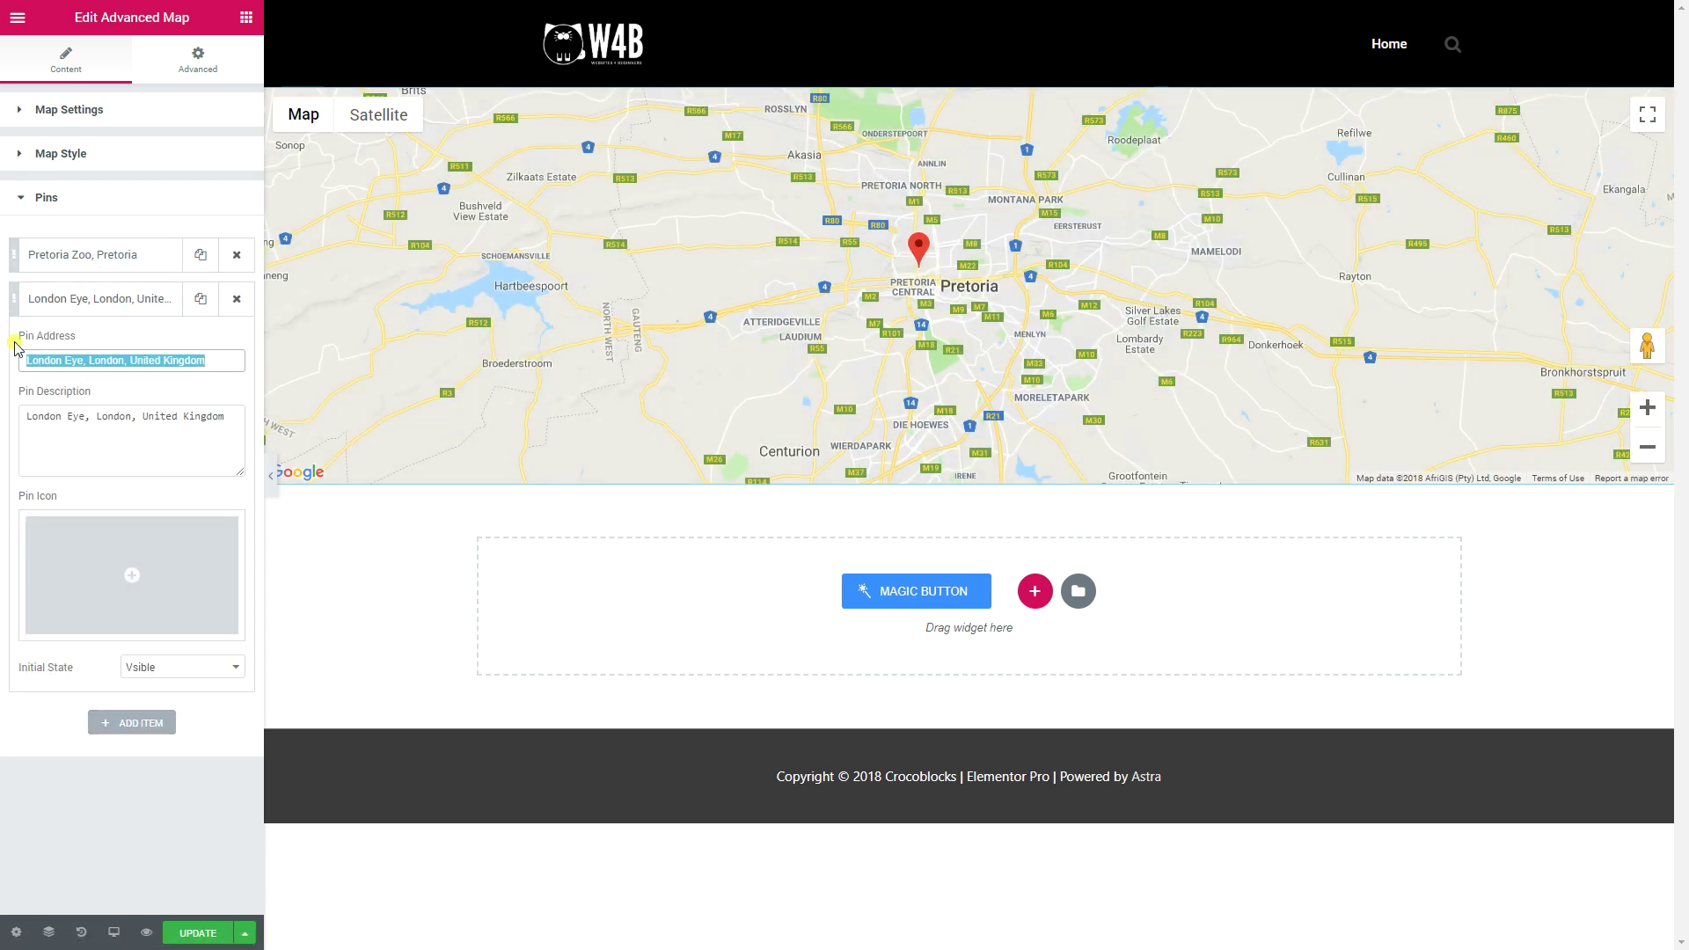
text(Union Bu)
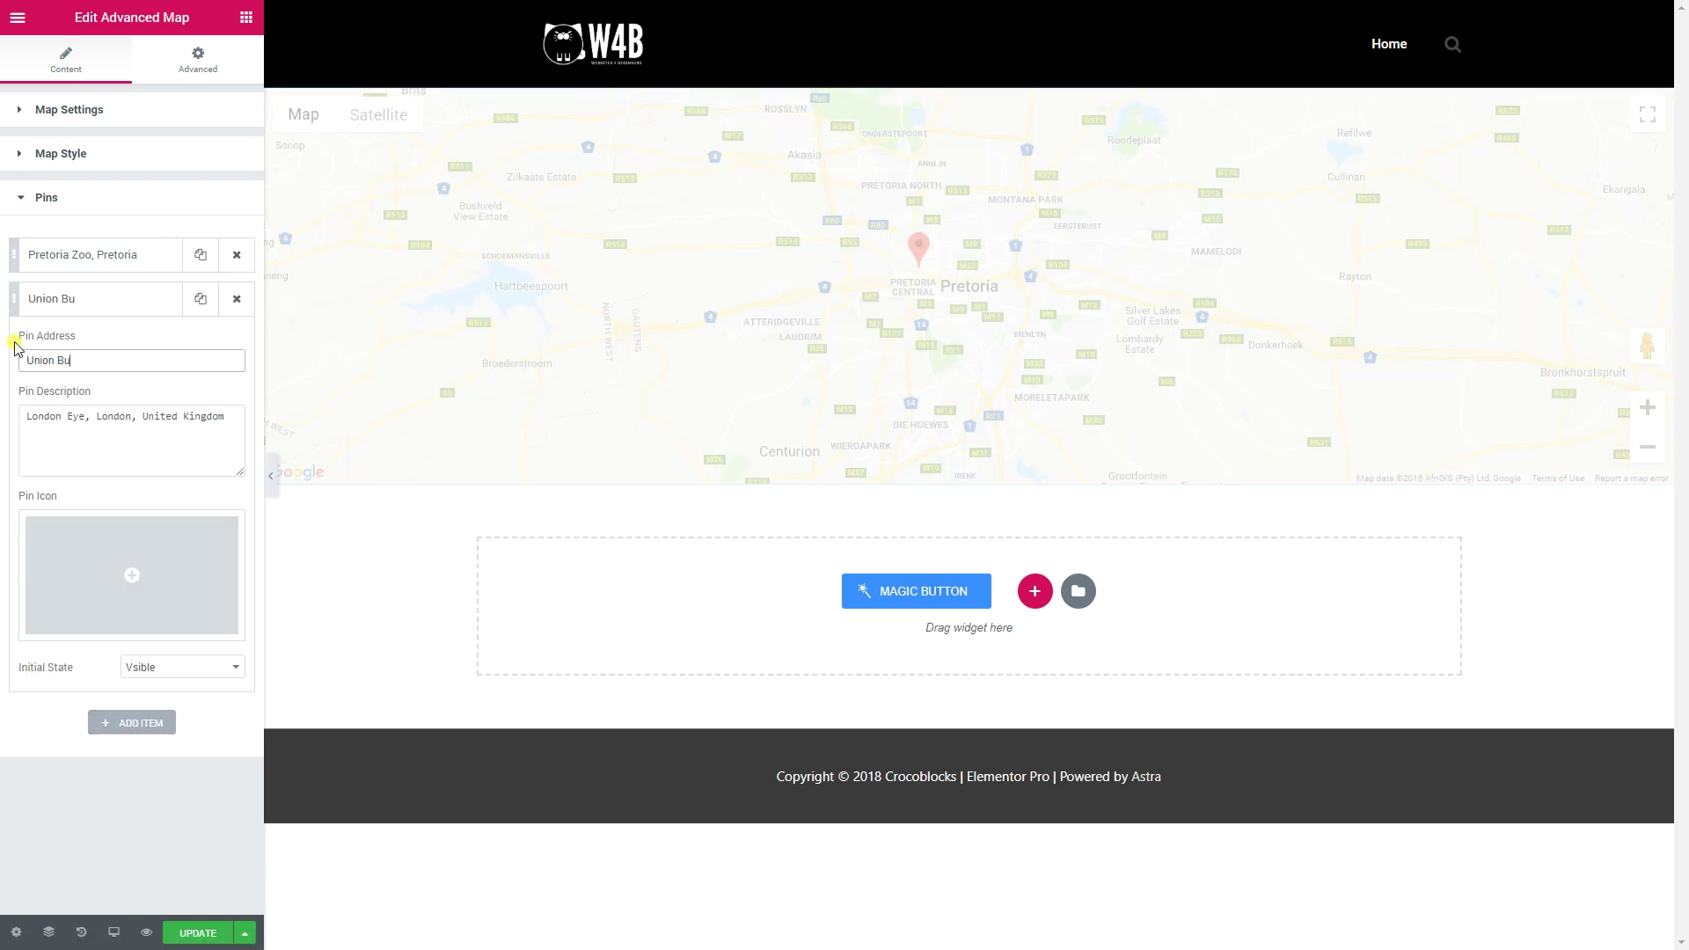
text(ildings, Pretoria, South Africa)
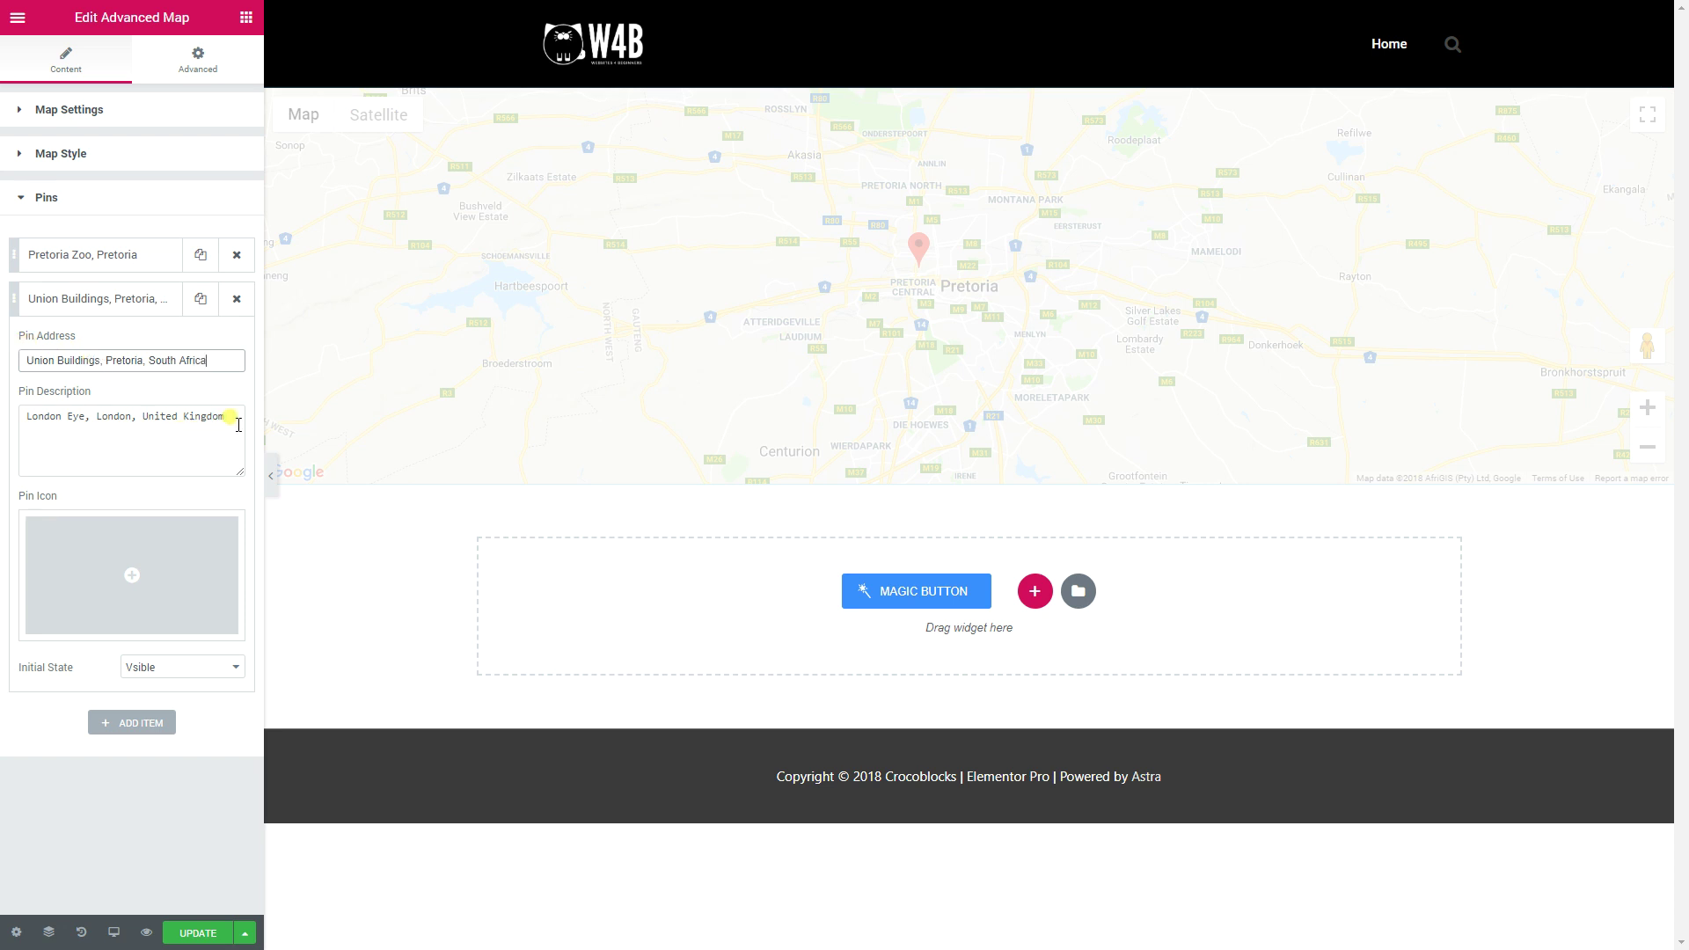
Give it the description 'Ice Cream for all the Politicians', initially Hidden
drag(227, 418, 5, 408)
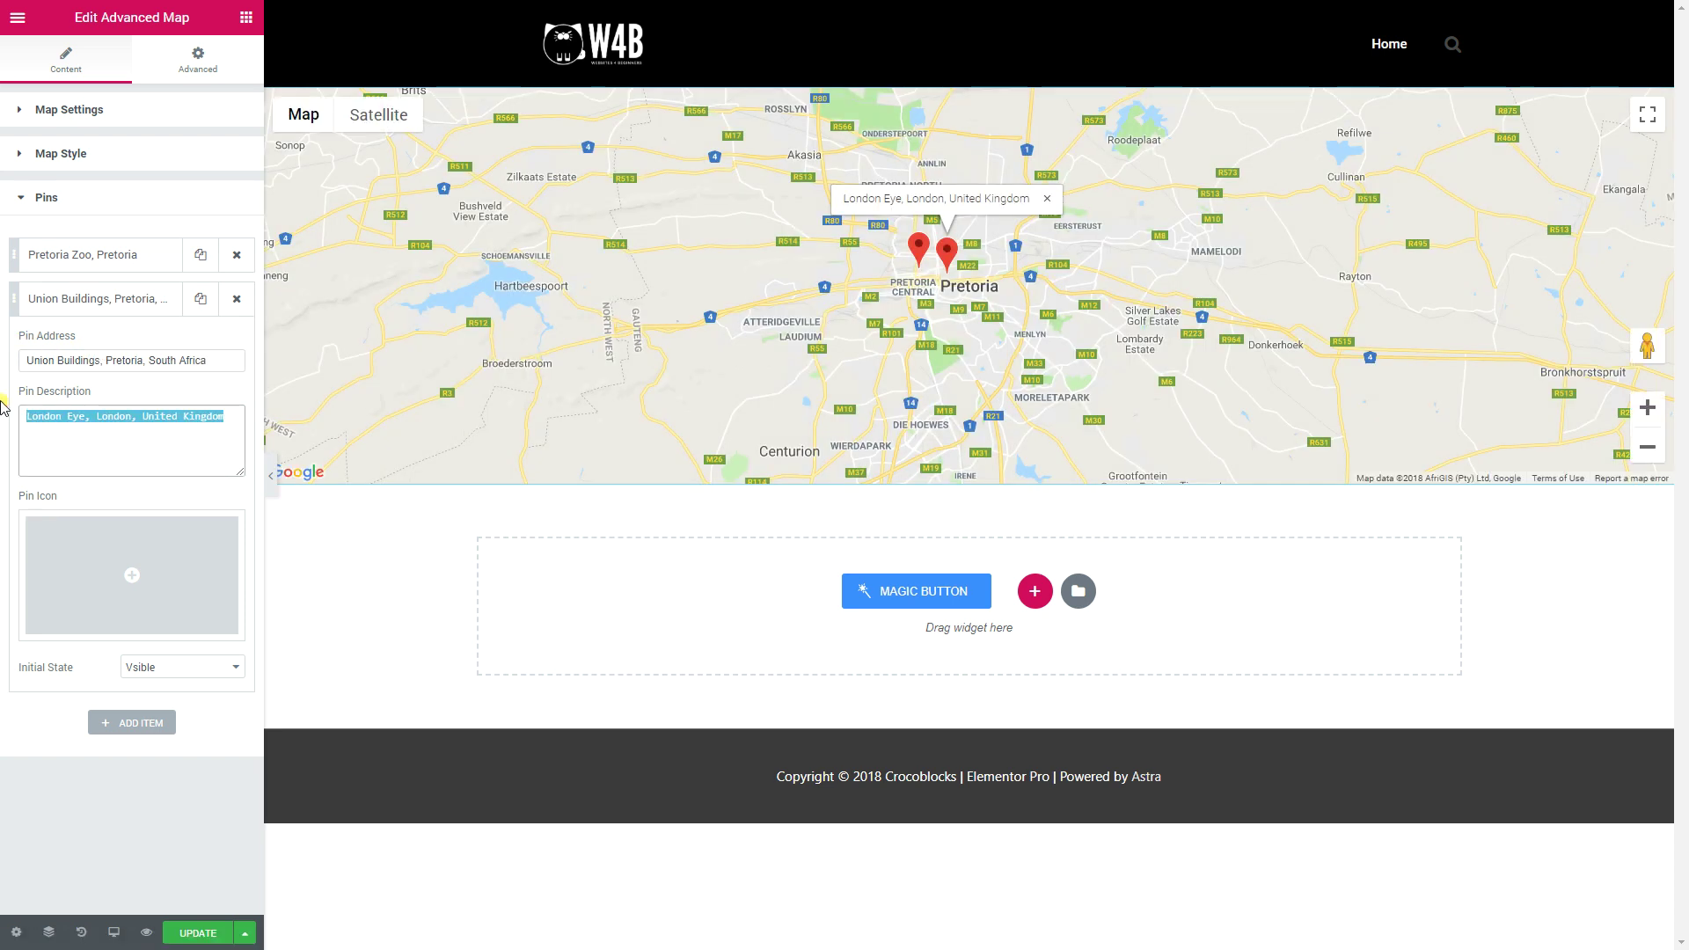
text(Ice)
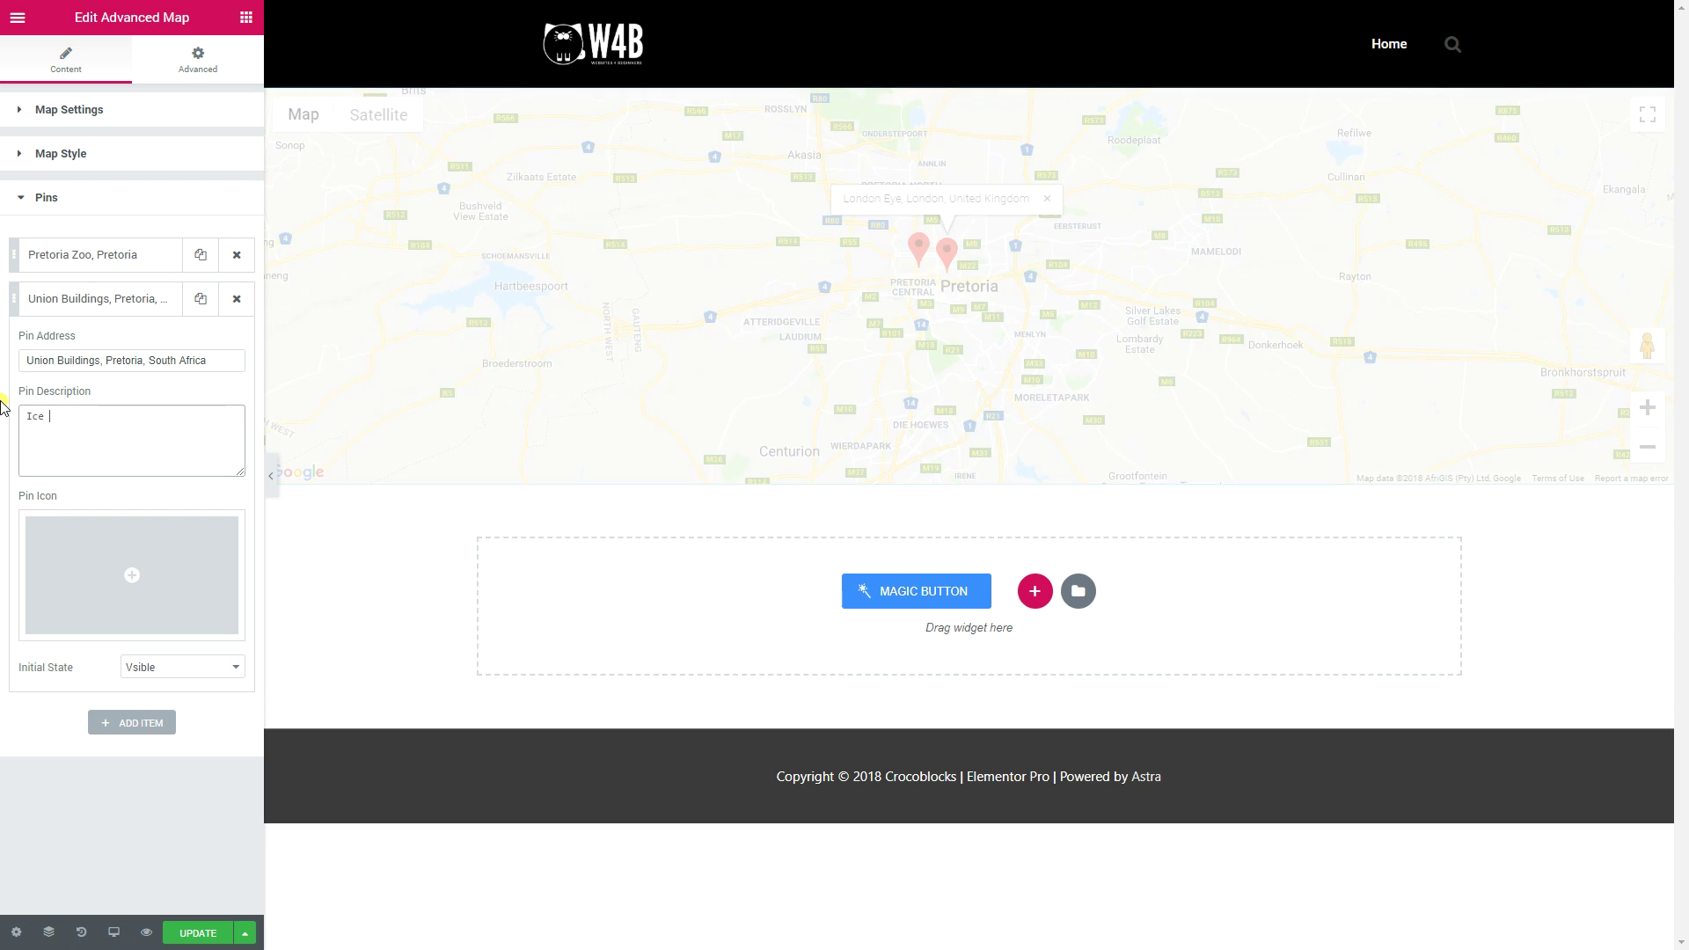
text(ream for all the Polic)
key(BackSpace)
text(t5i)
text(icians)
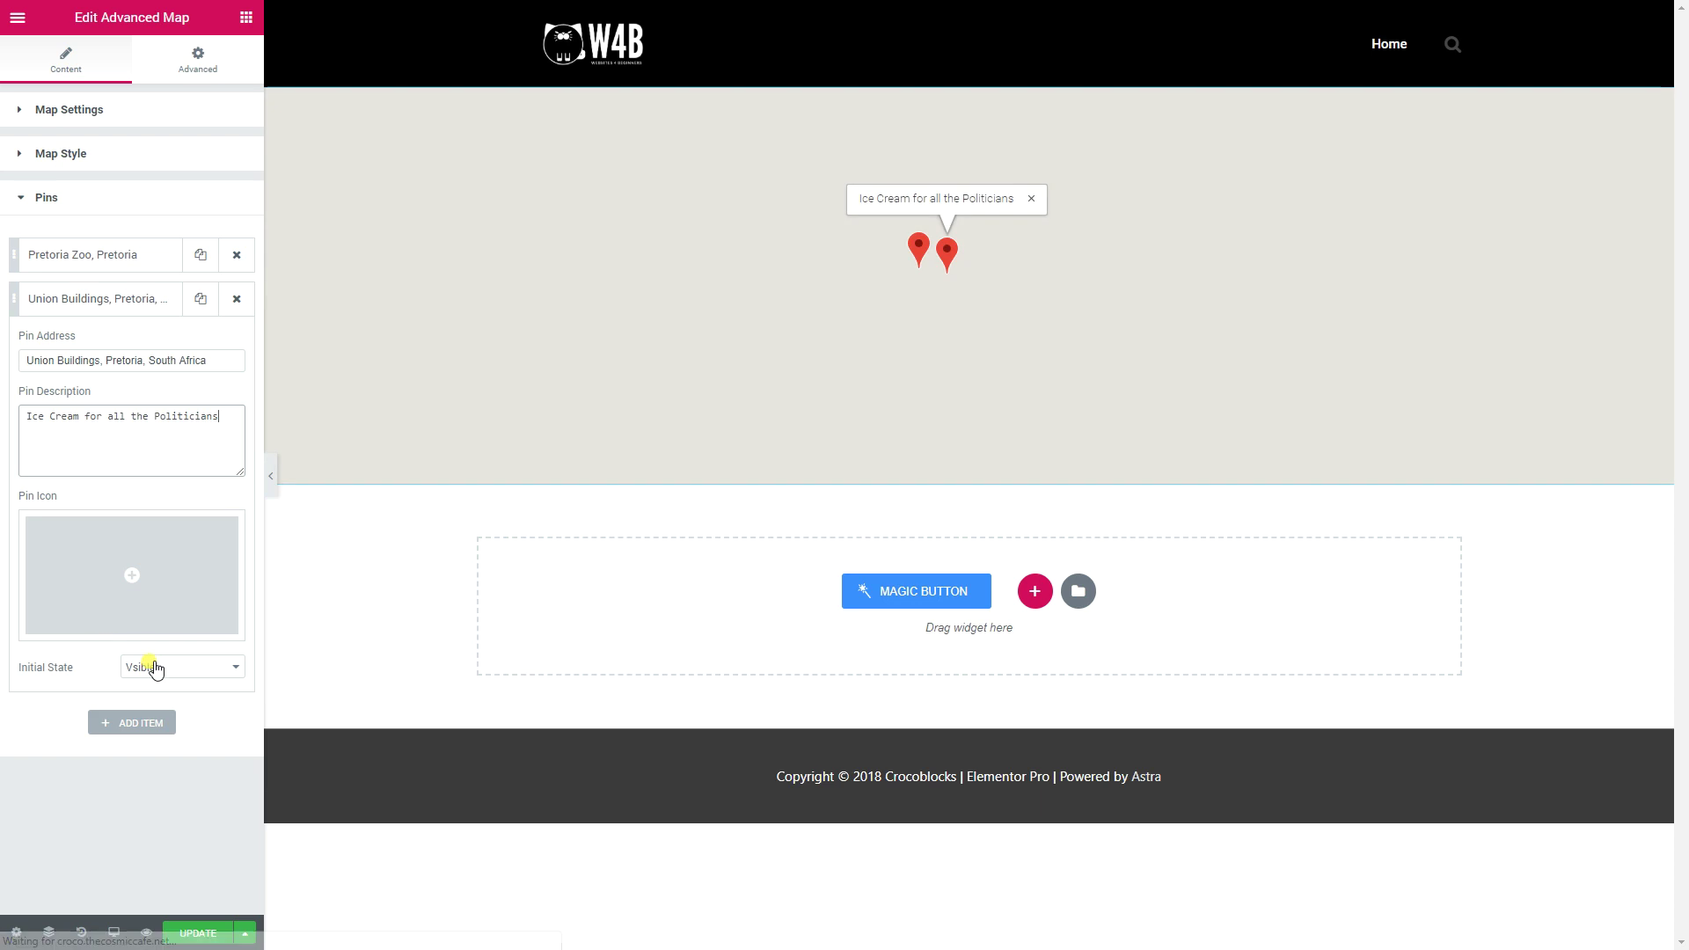
click(172, 669)
click(167, 701)
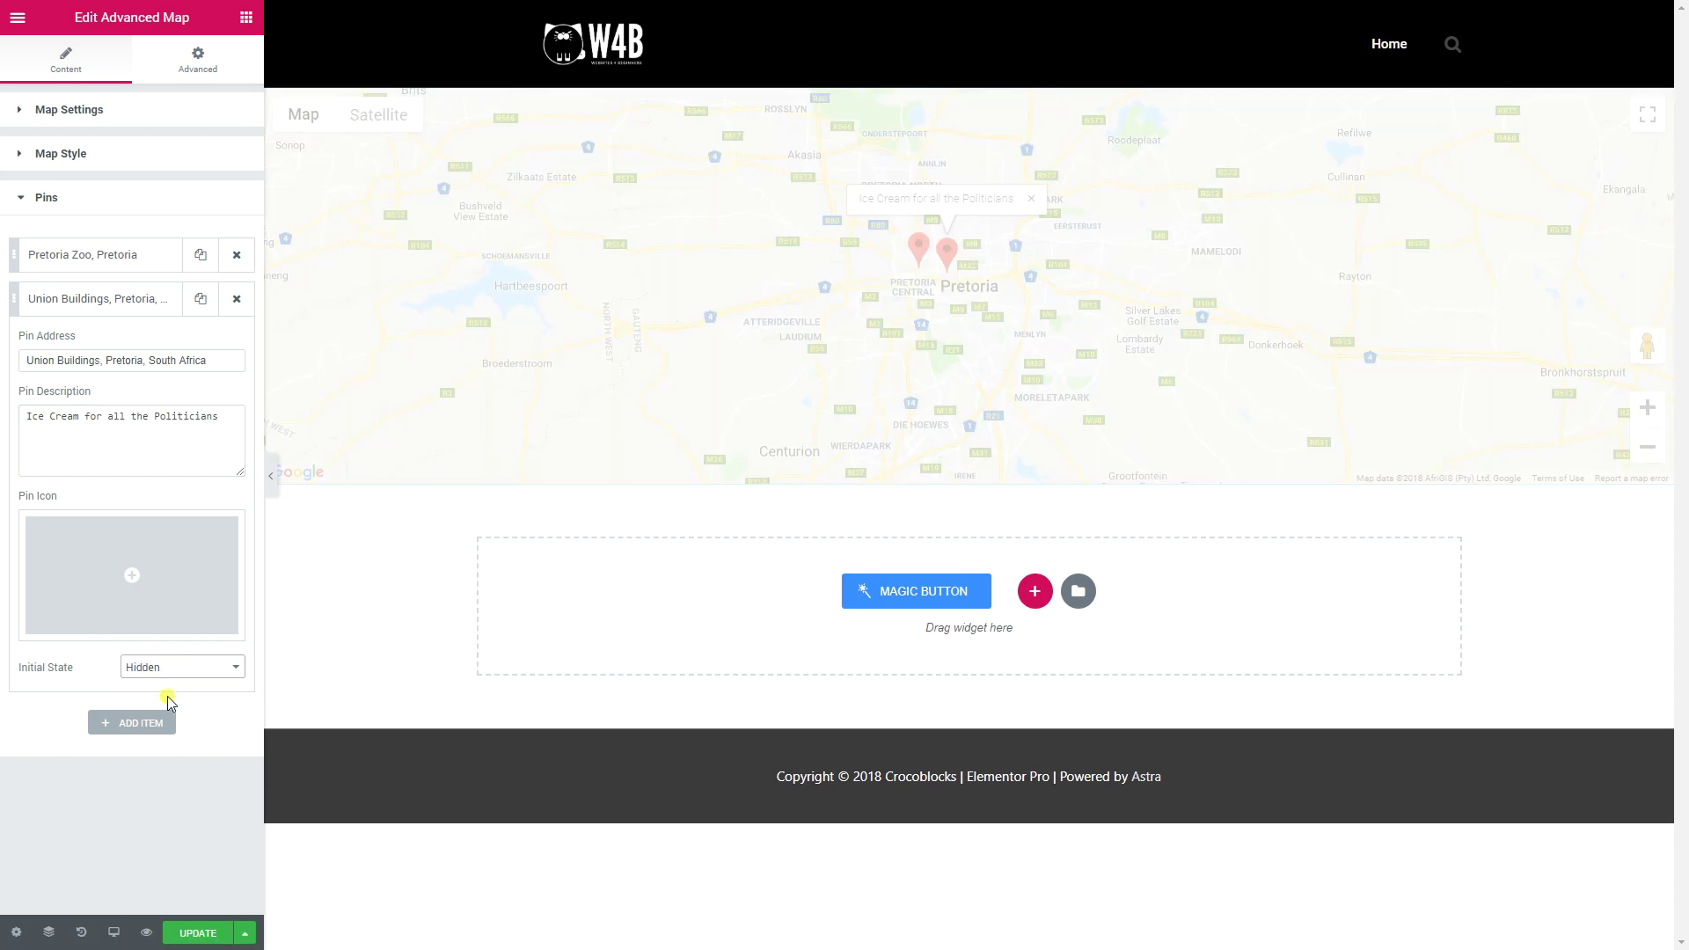
click(109, 300)
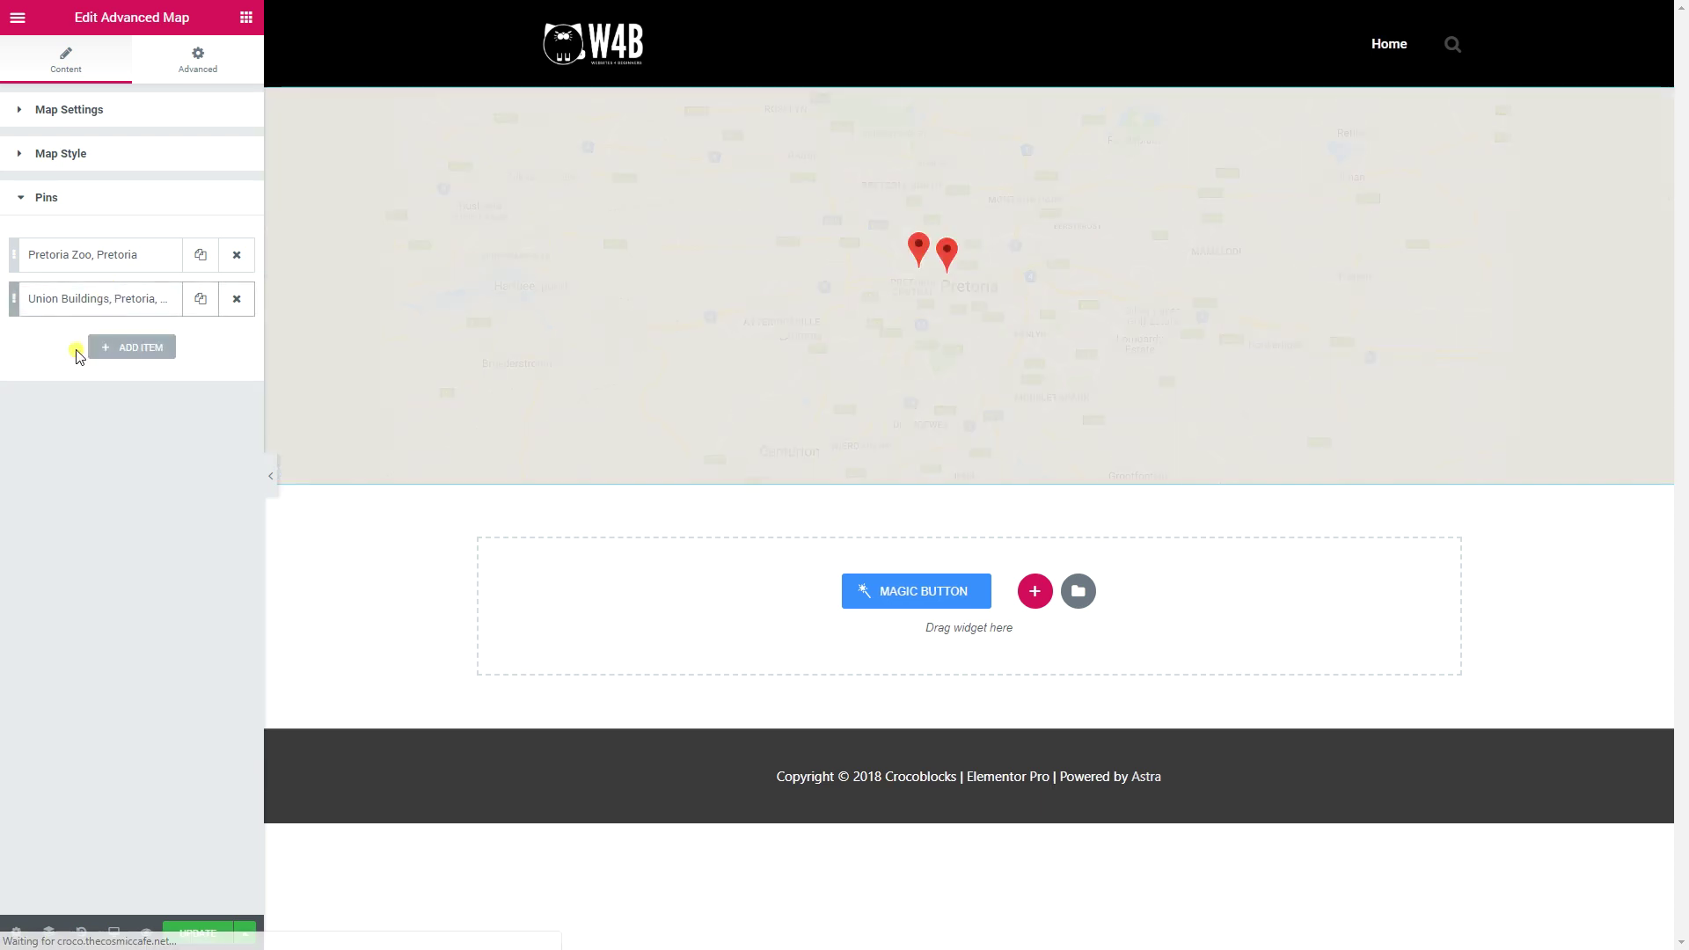
Duplicate the Union Buildings pin as 'Voortrekker Monument, Pretoria' described 'Get some more ice cream'
click(201, 299)
click(121, 343)
drag(224, 405, 4, 387)
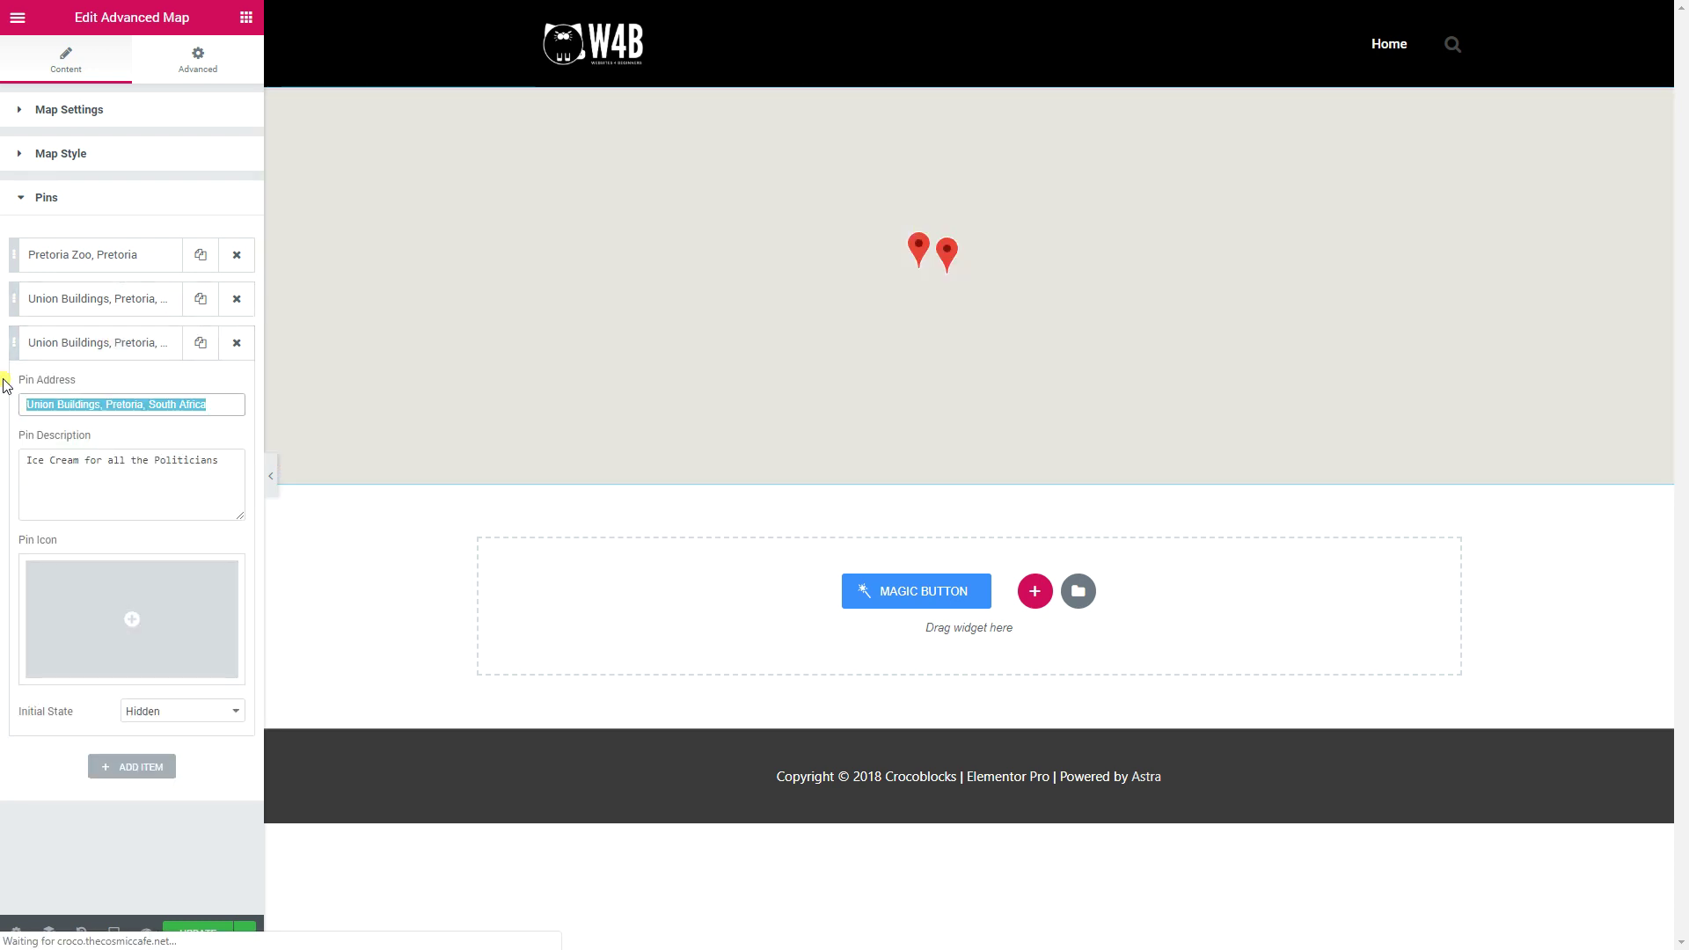
text(Voortr)
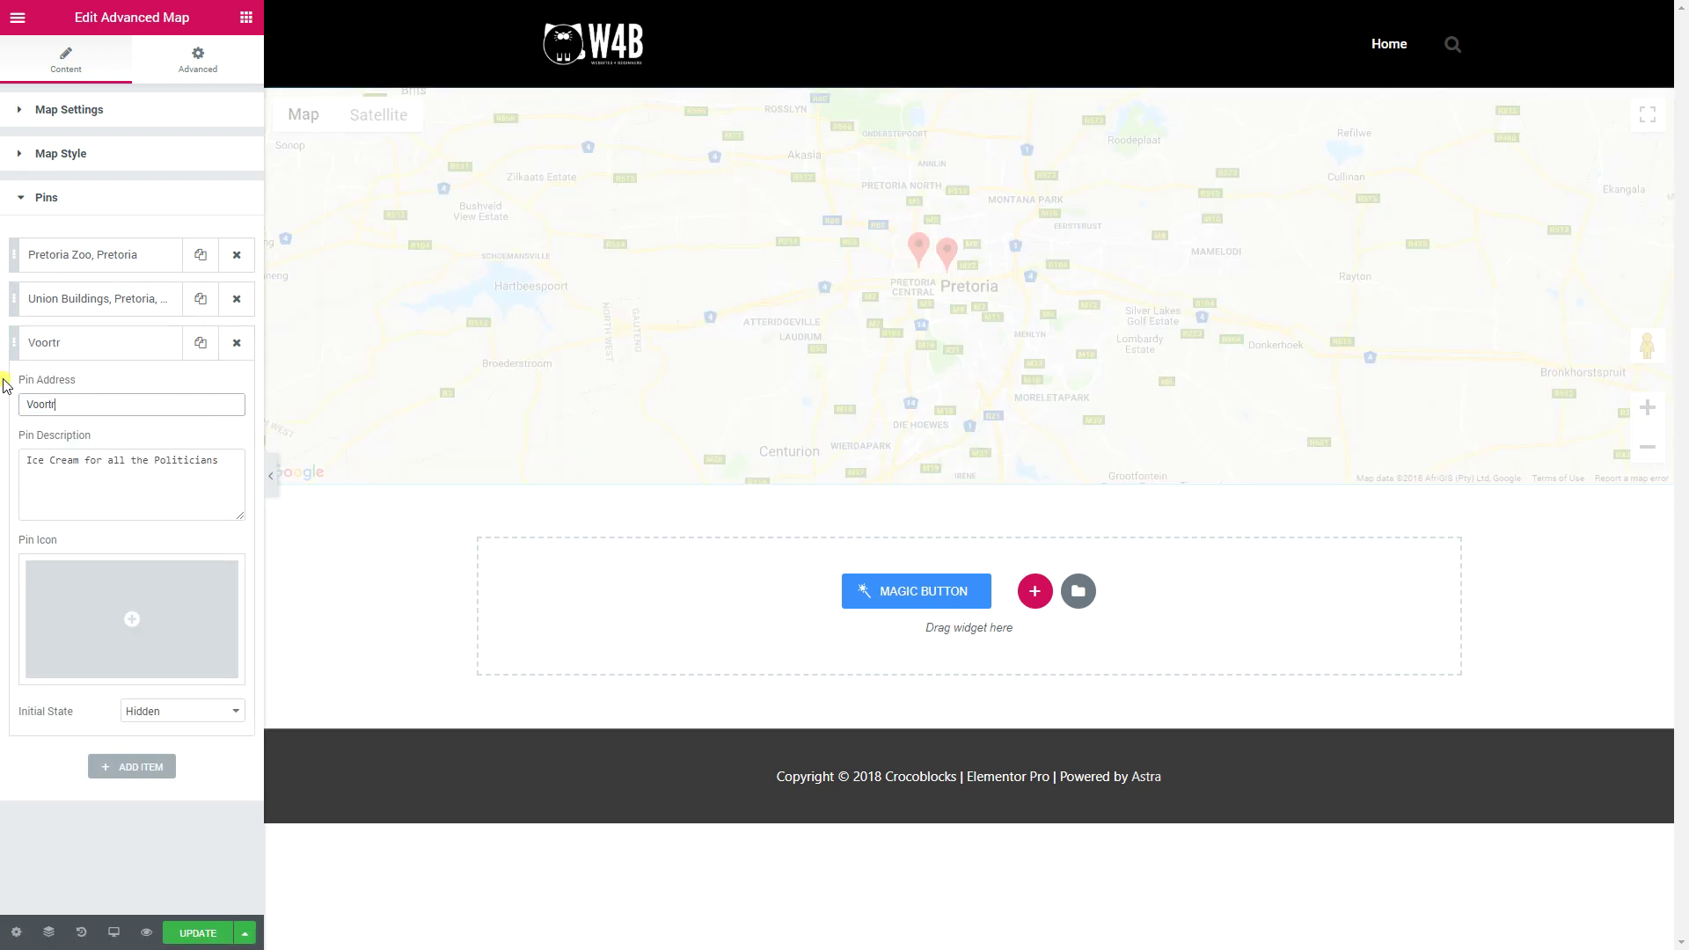
text(ekker Monument, Pretoria)
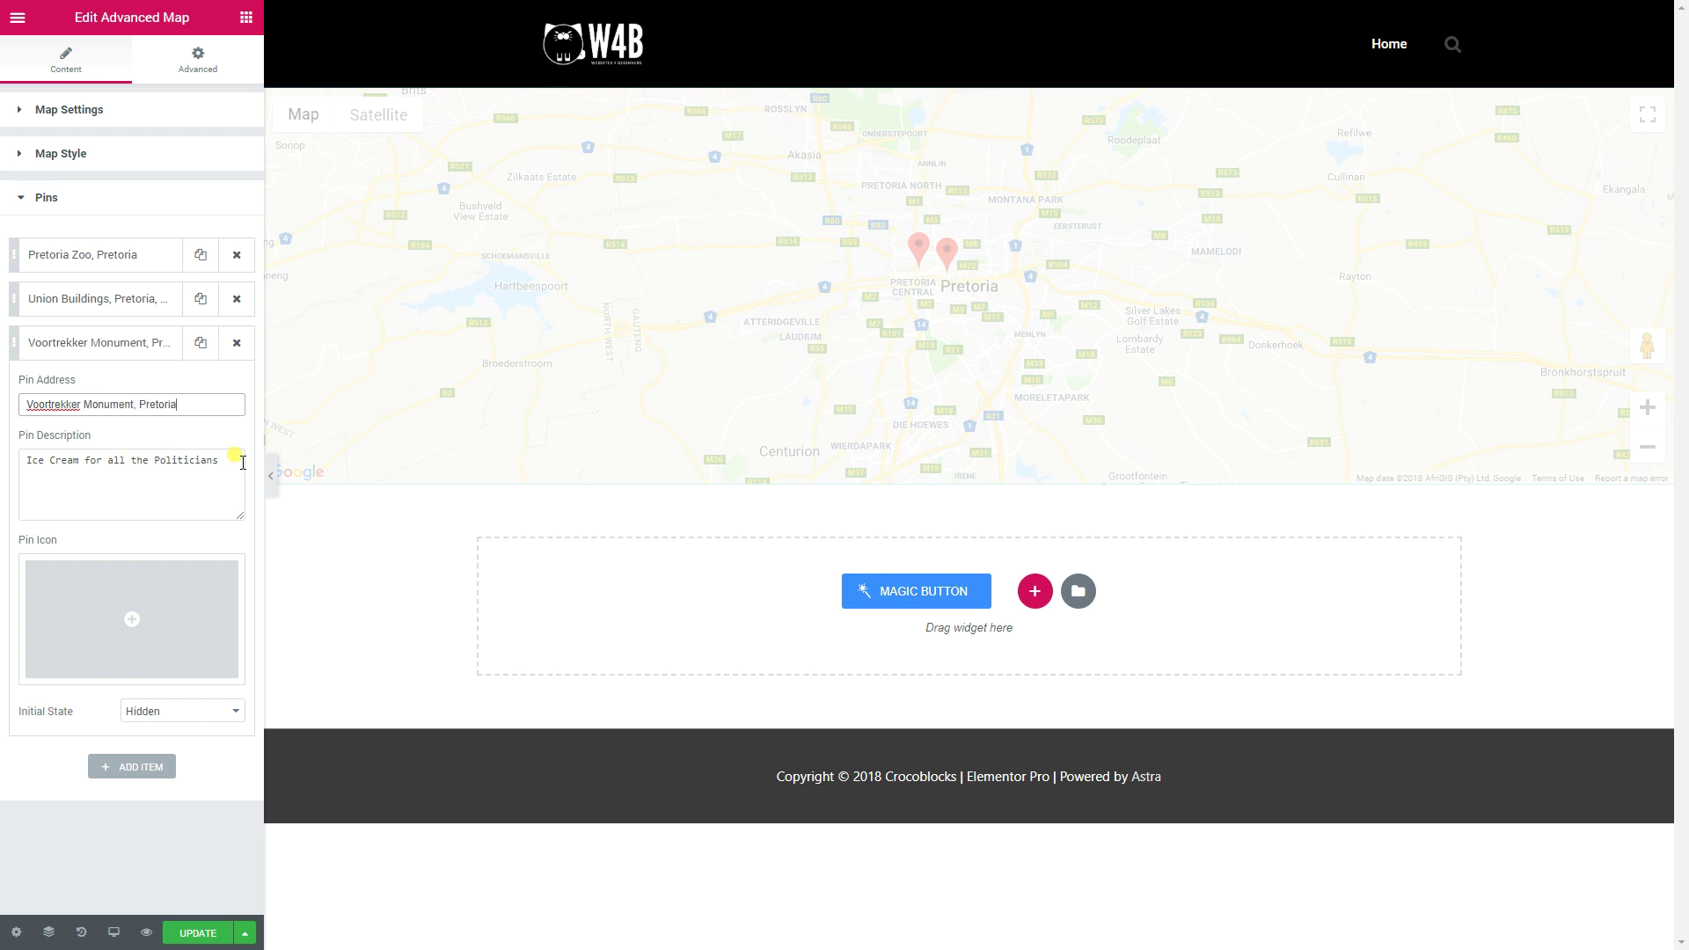
drag(234, 460, 3, 431)
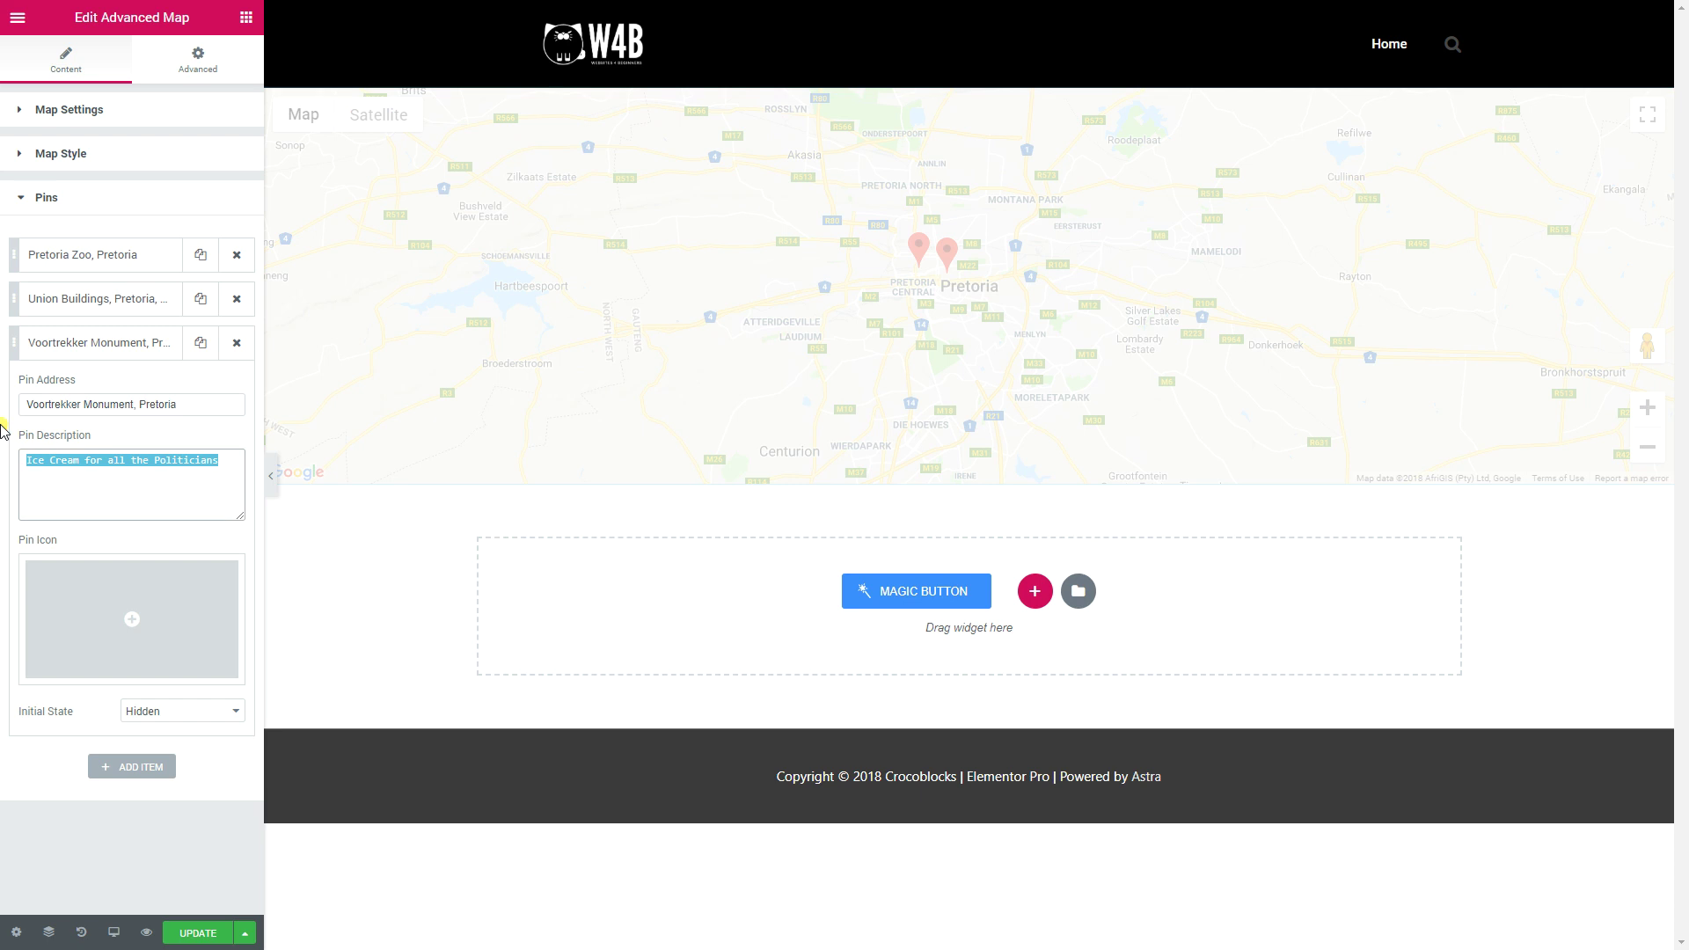
text(Get some more ice c)
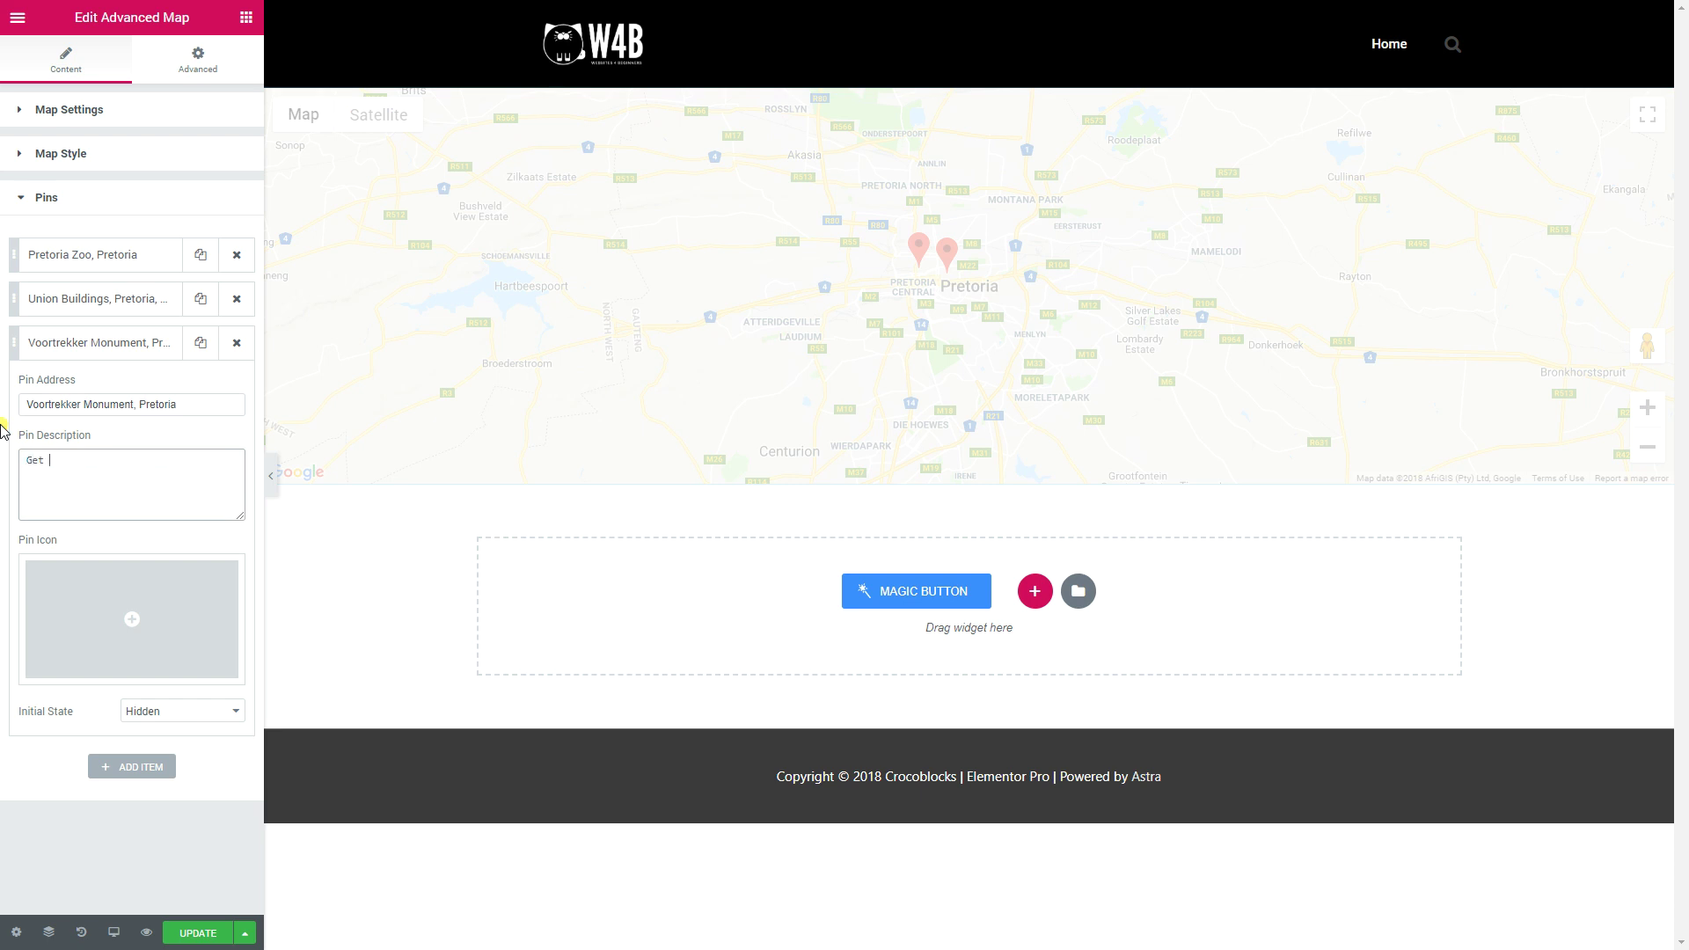
text(ream)
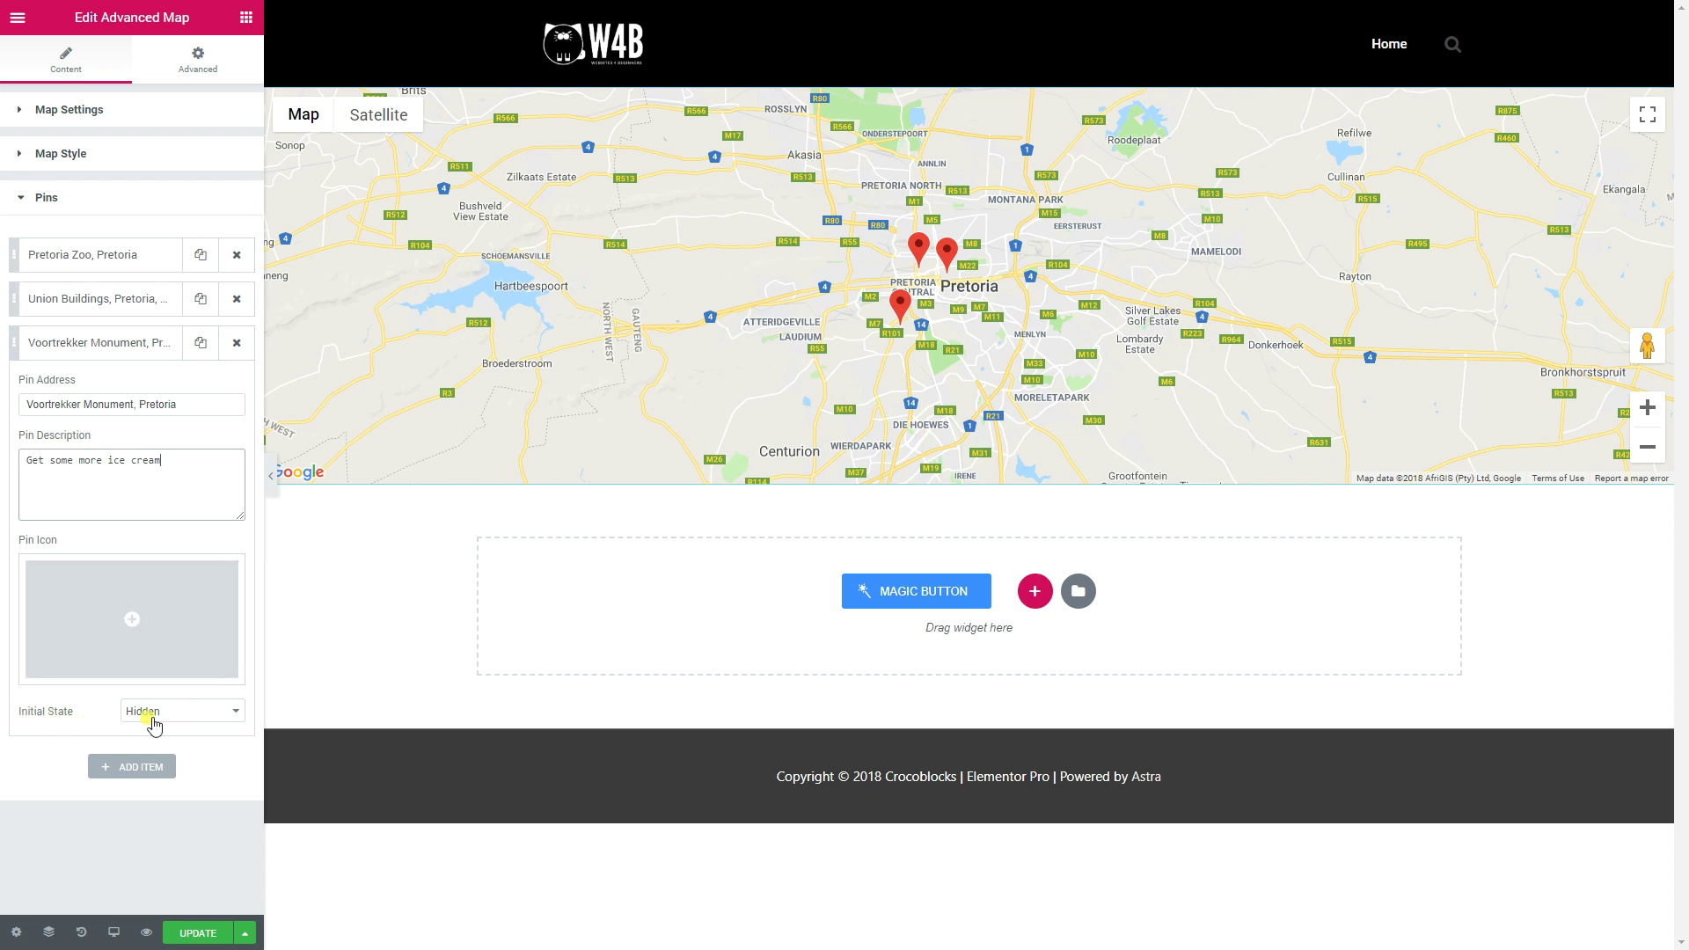
click(107, 350)
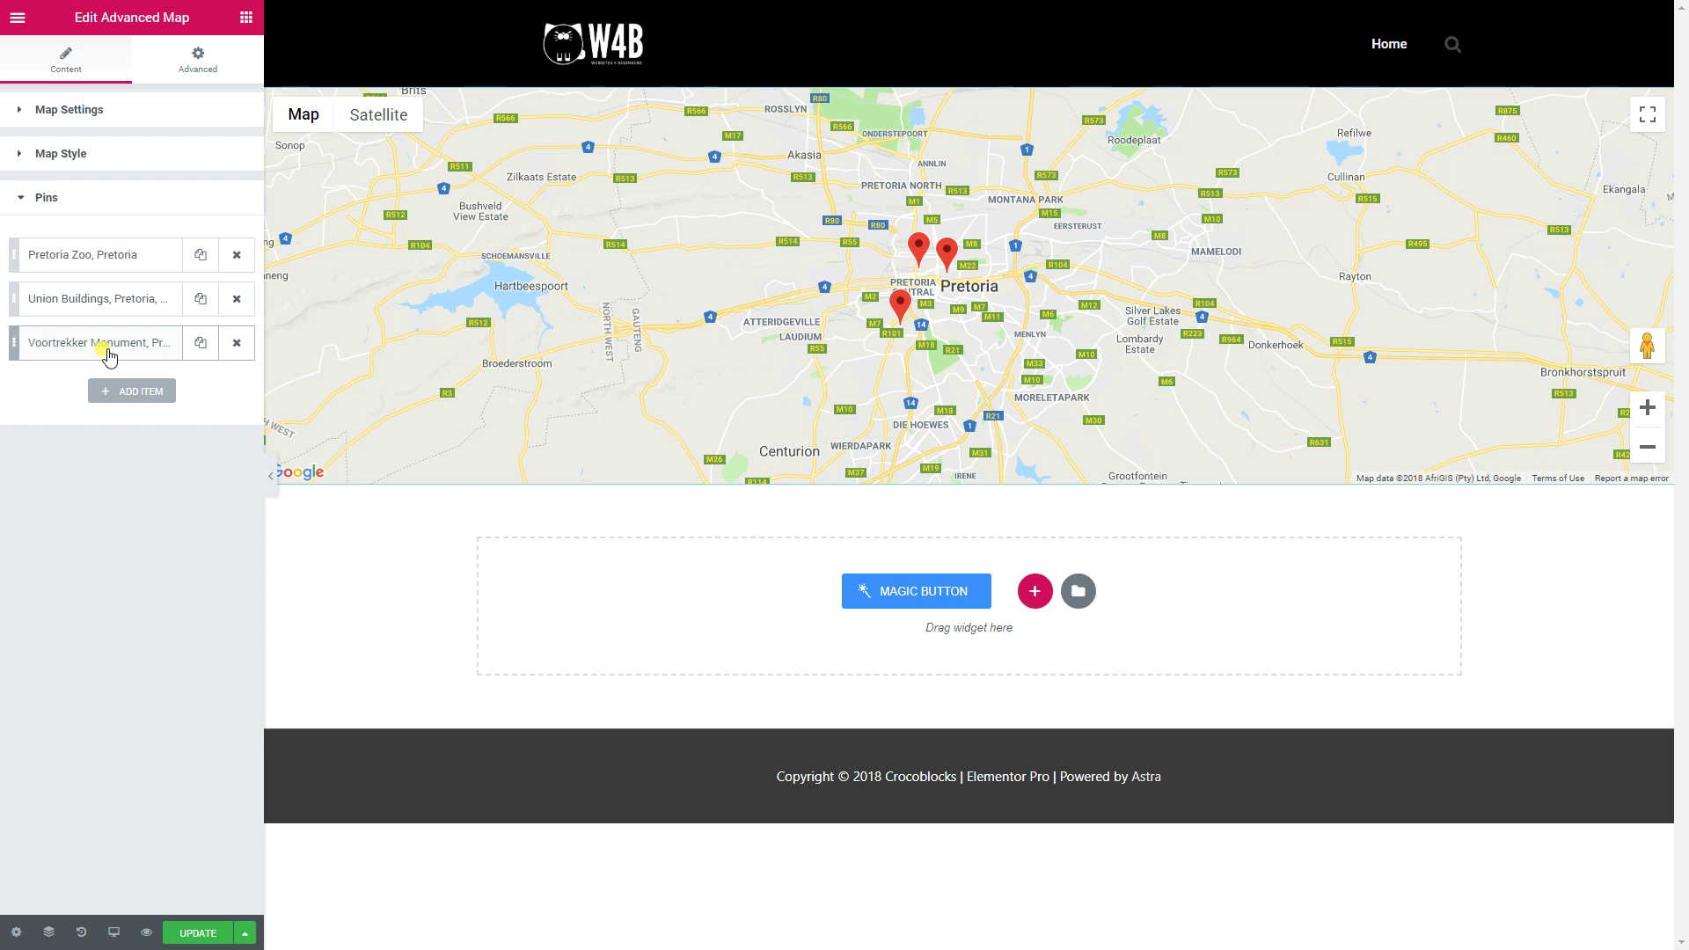
Preview the Subtle Grayscale, Ultra Light, WY, Shades of Grey and Paper map styles
click(84, 155)
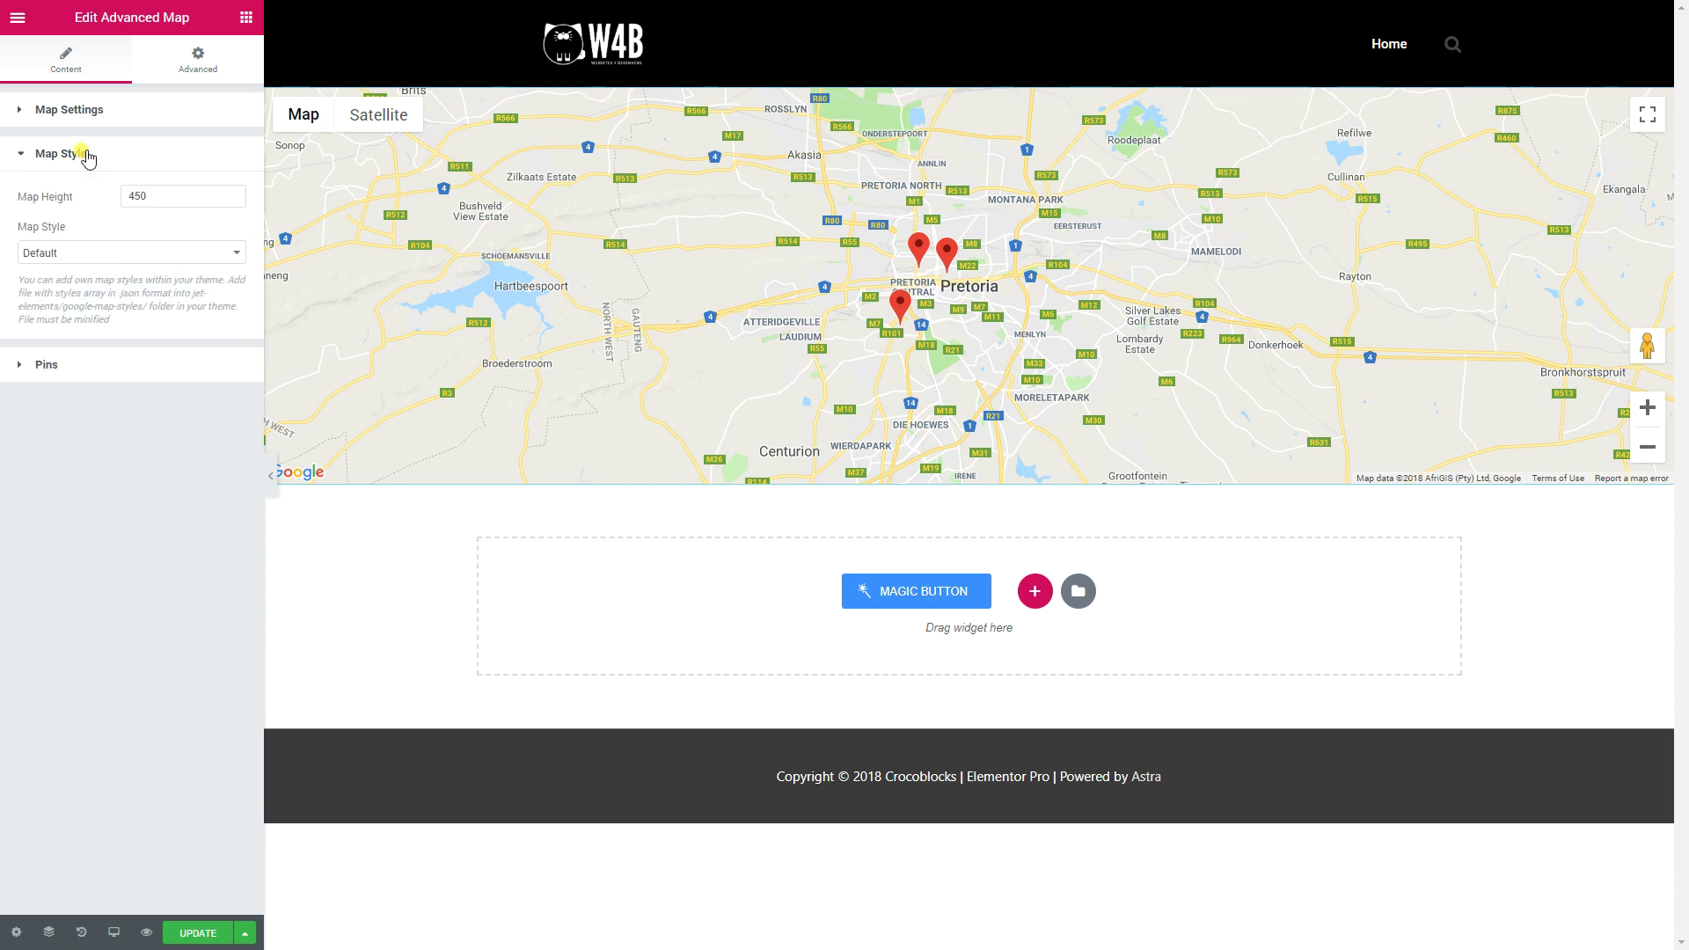
click(43, 254)
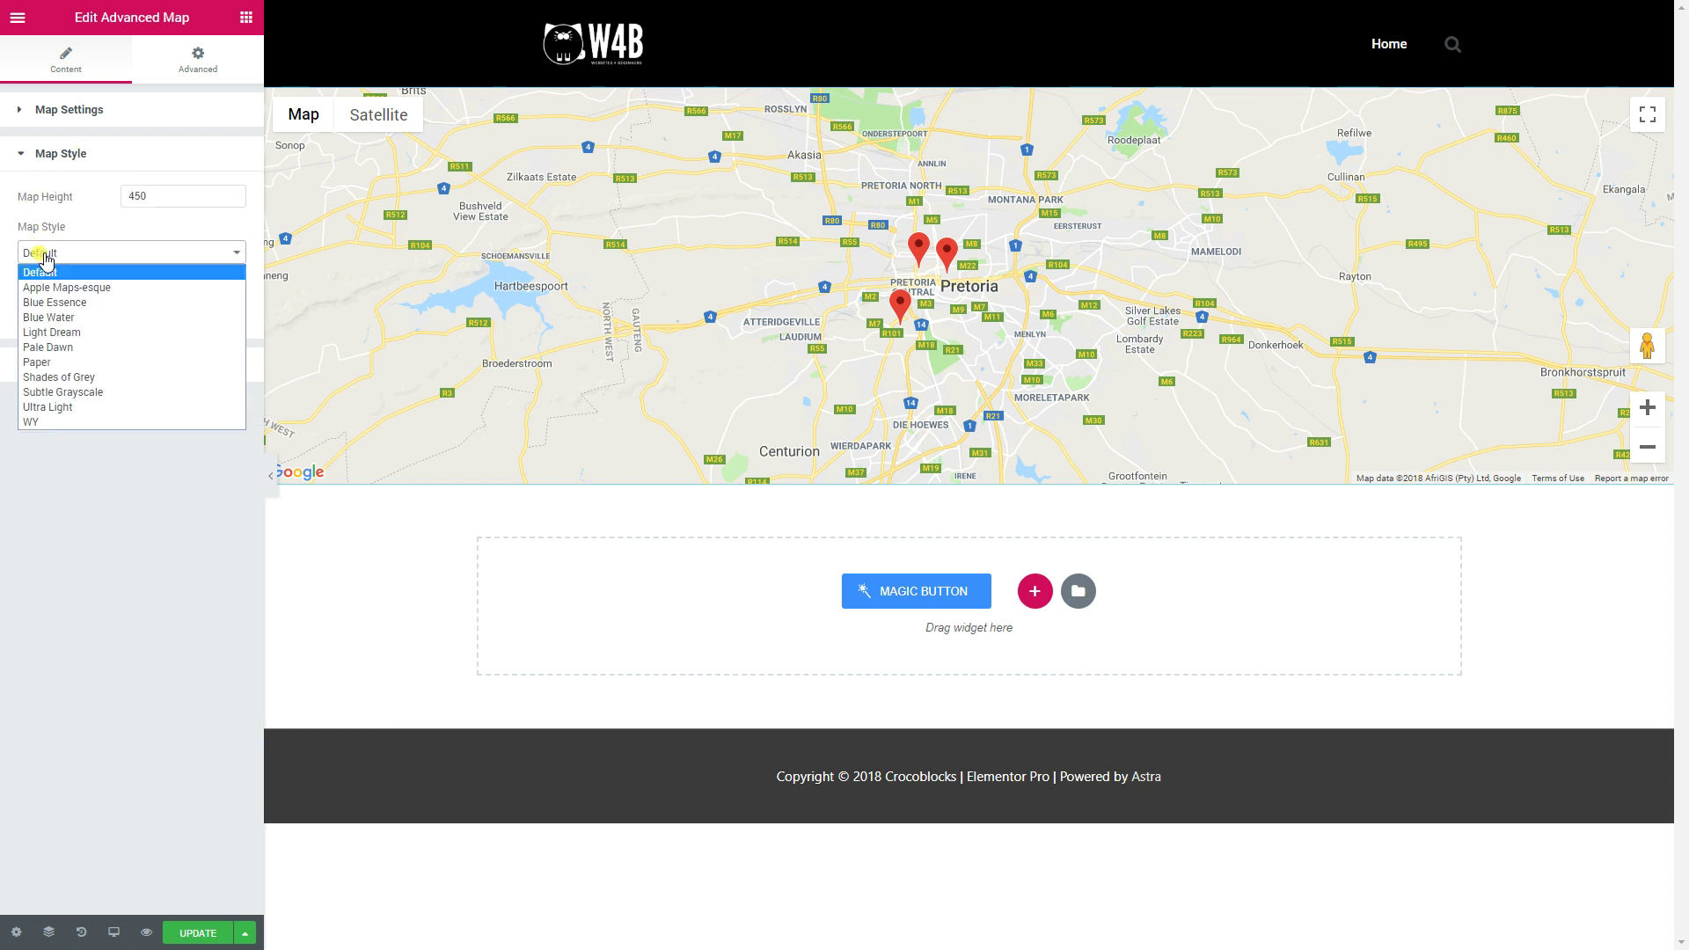
click(58, 393)
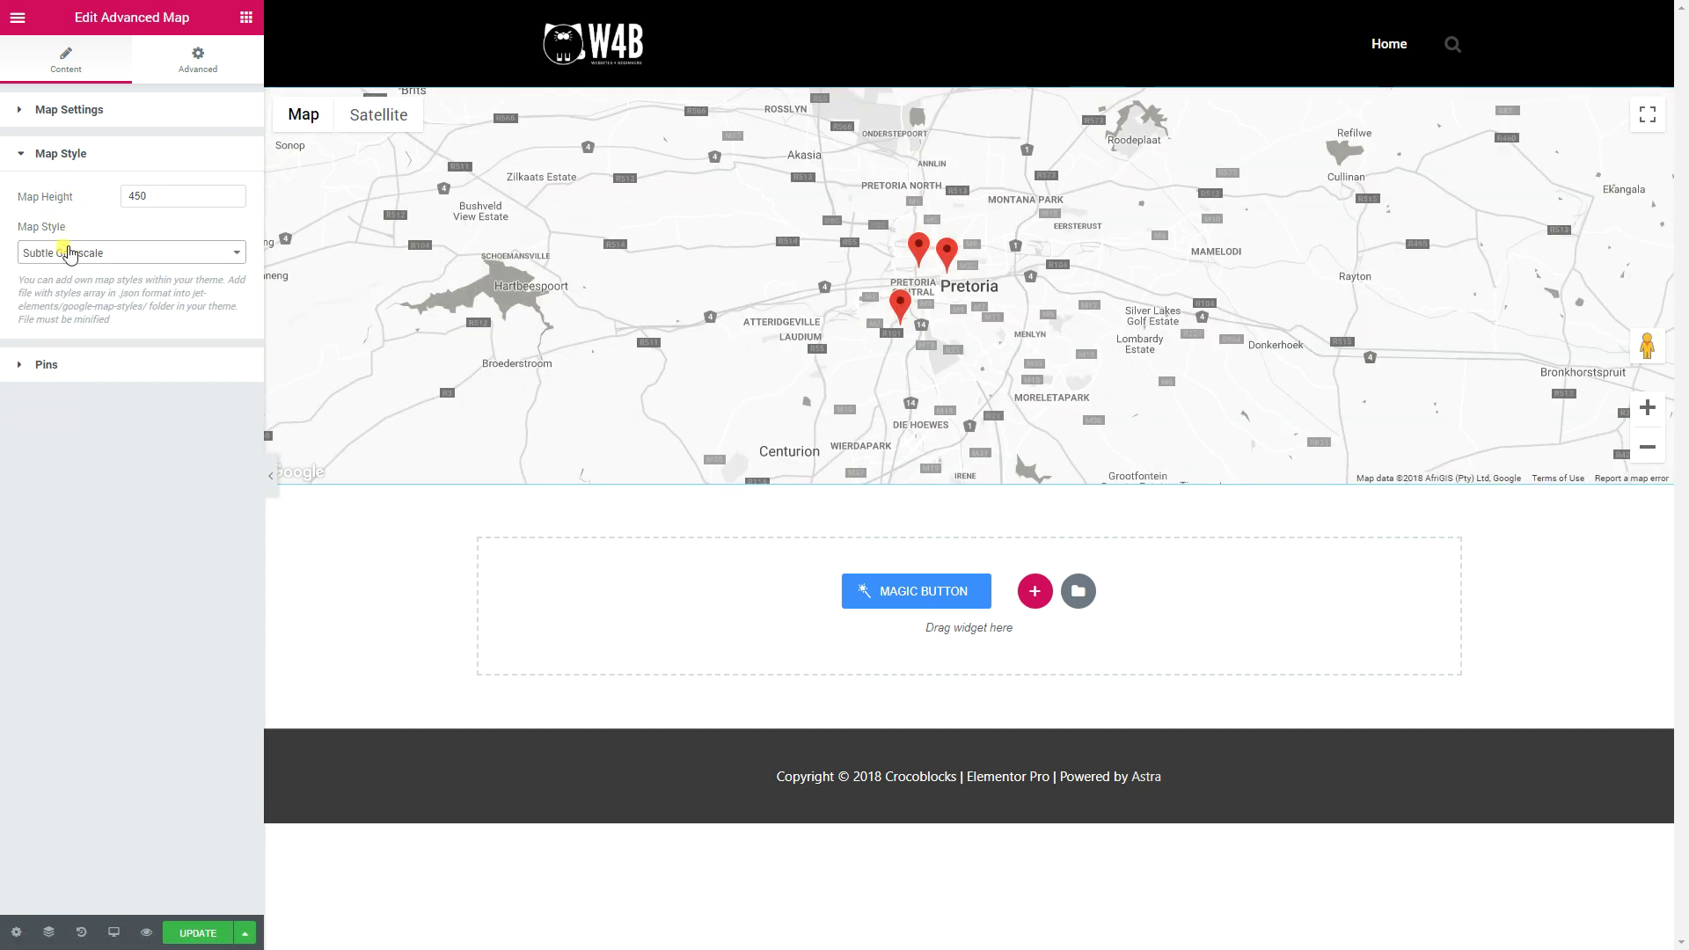
click(69, 254)
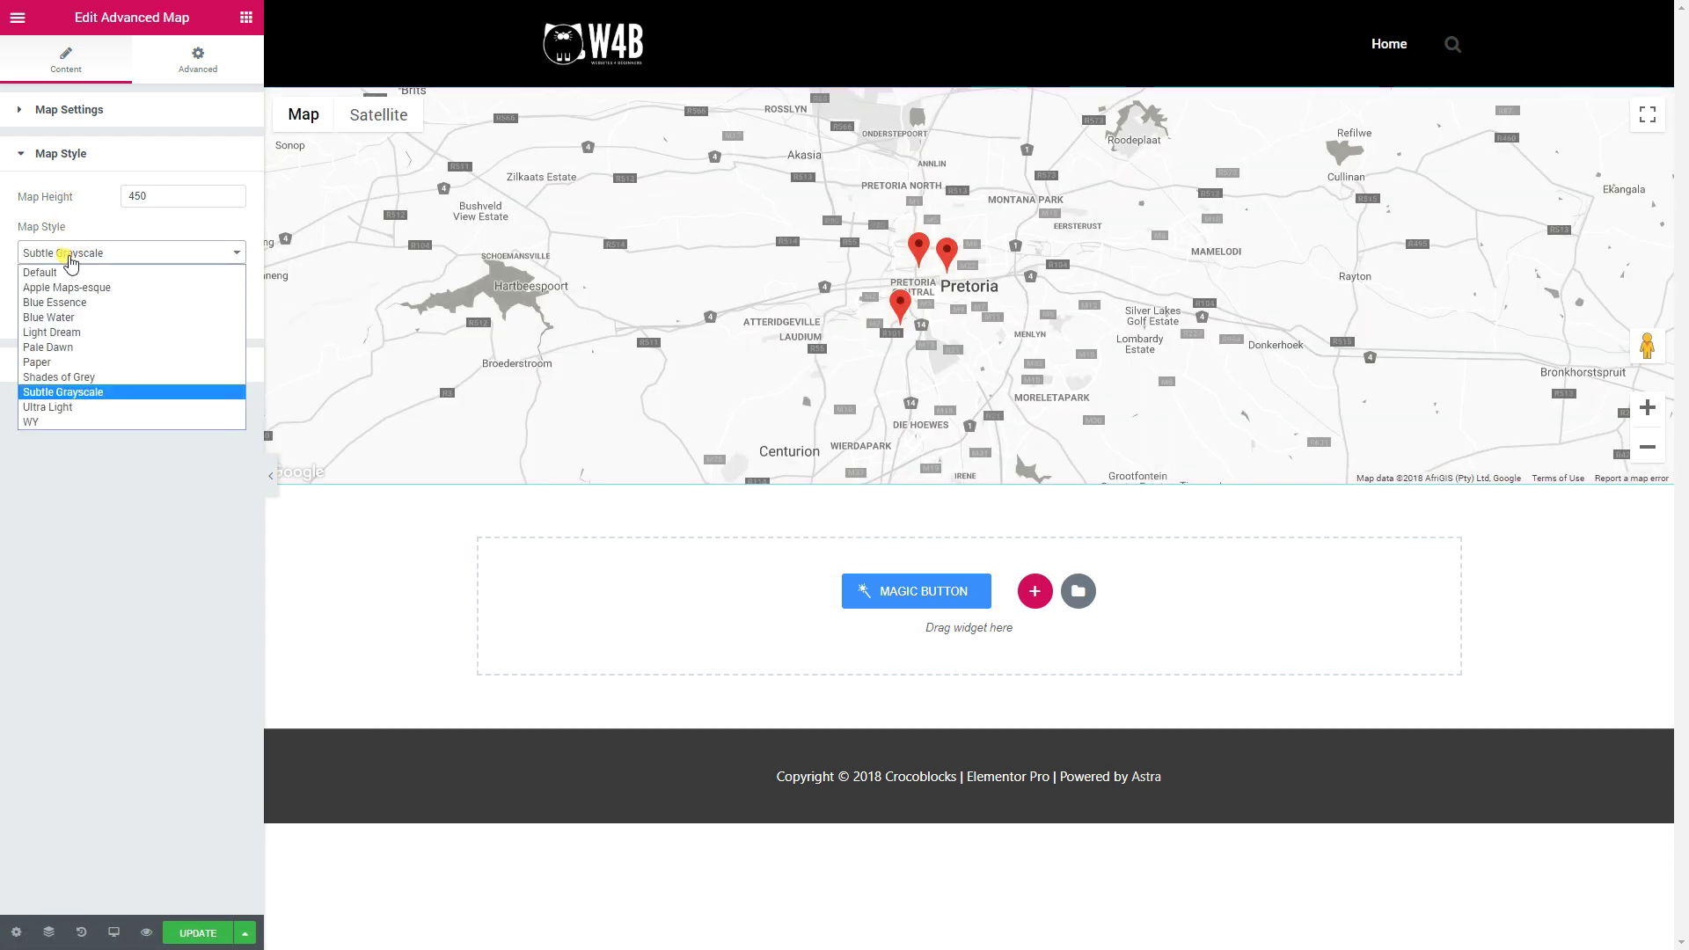
click(60, 410)
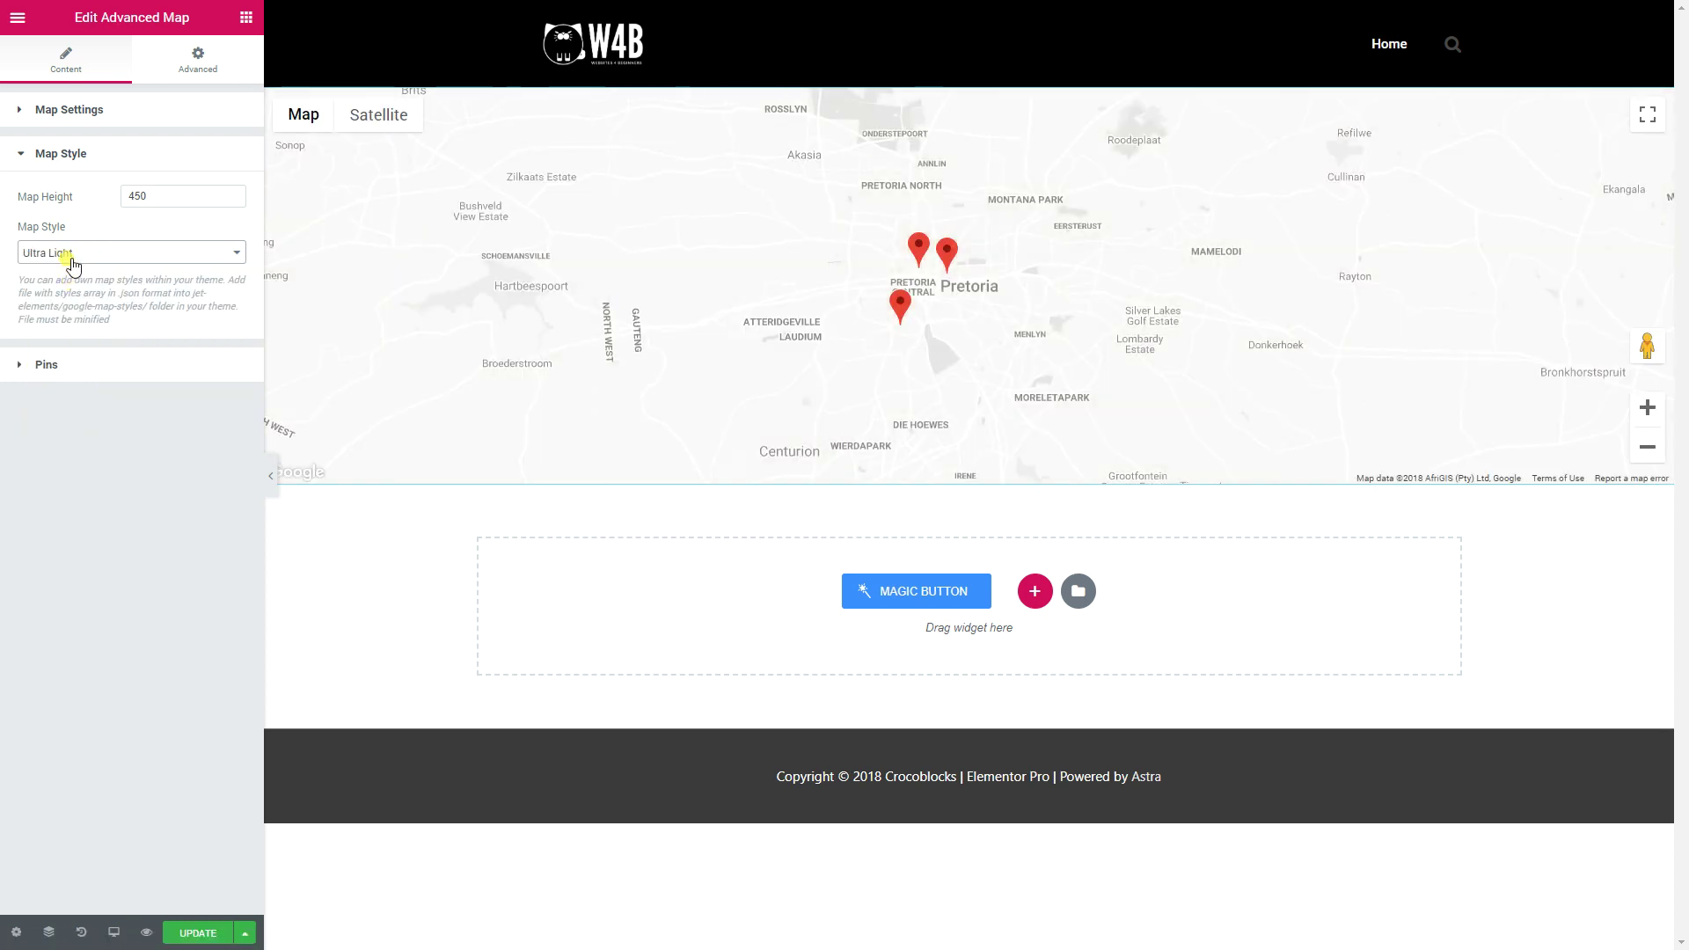
click(68, 255)
click(69, 422)
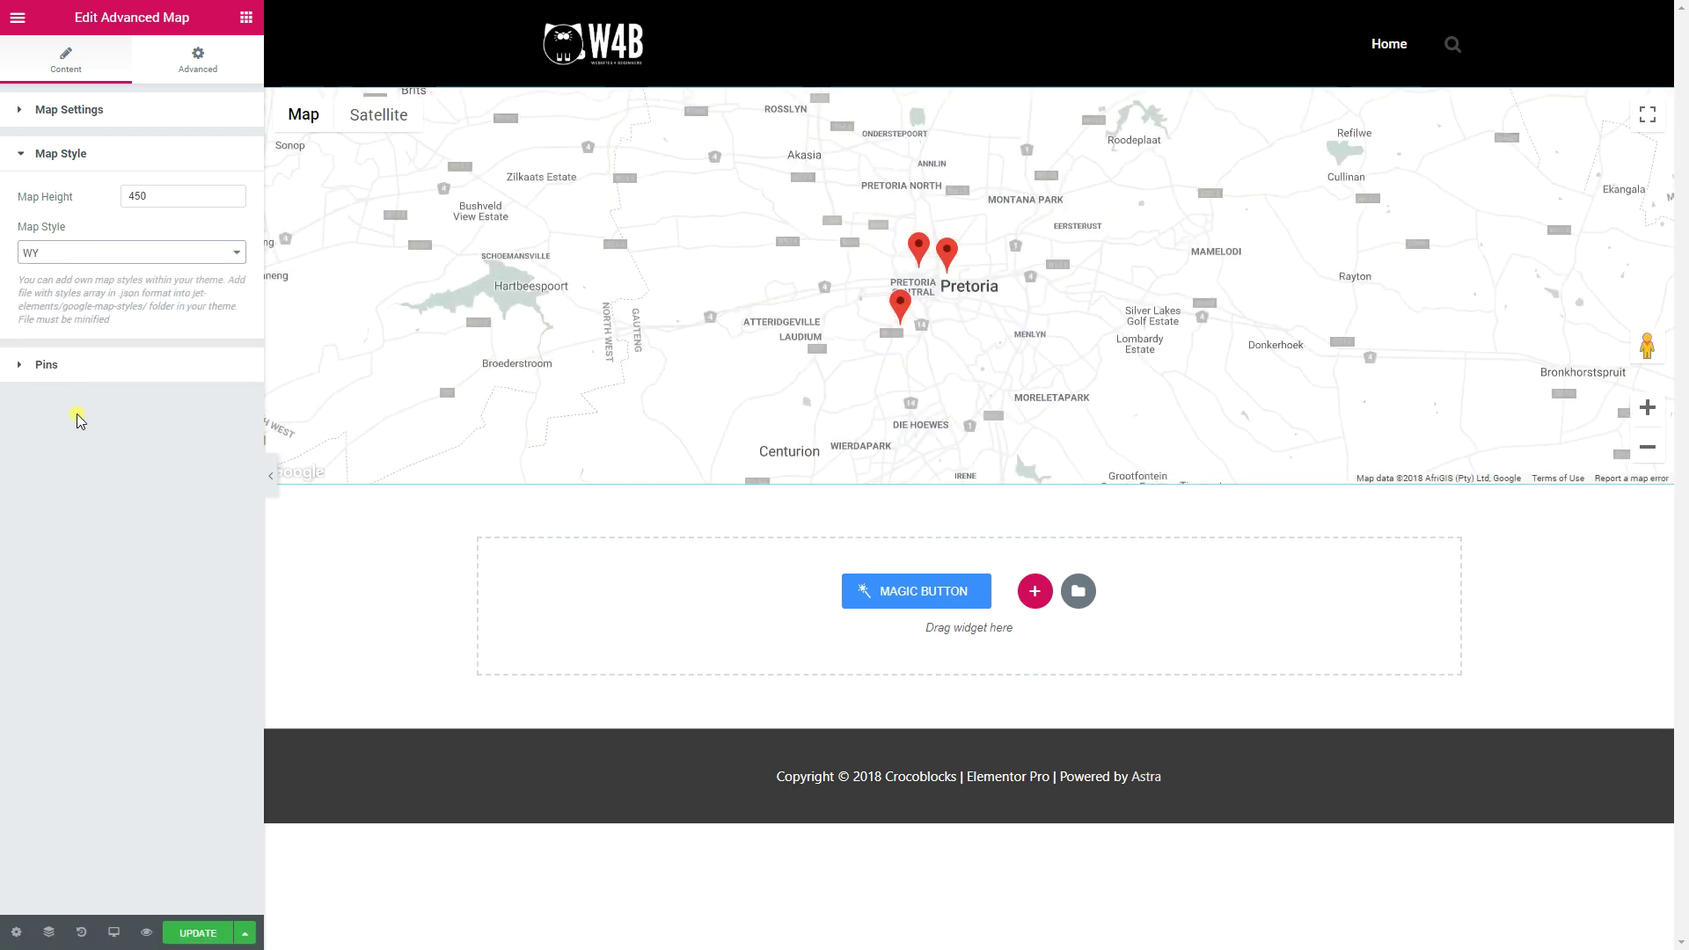
click(88, 254)
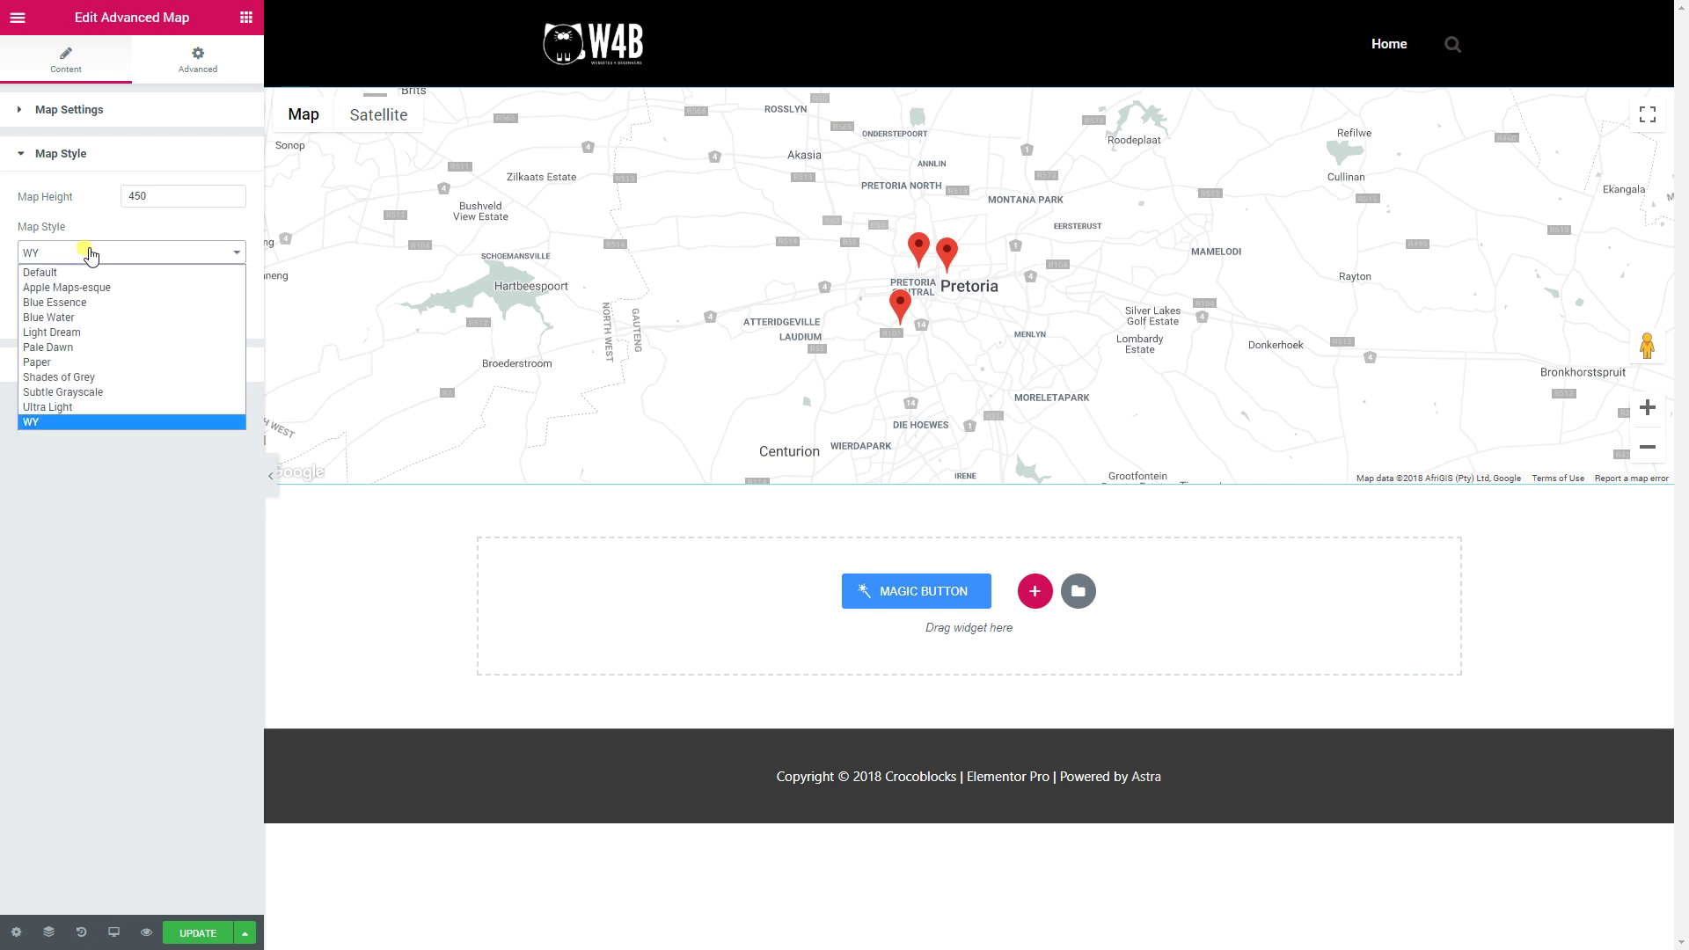
click(82, 378)
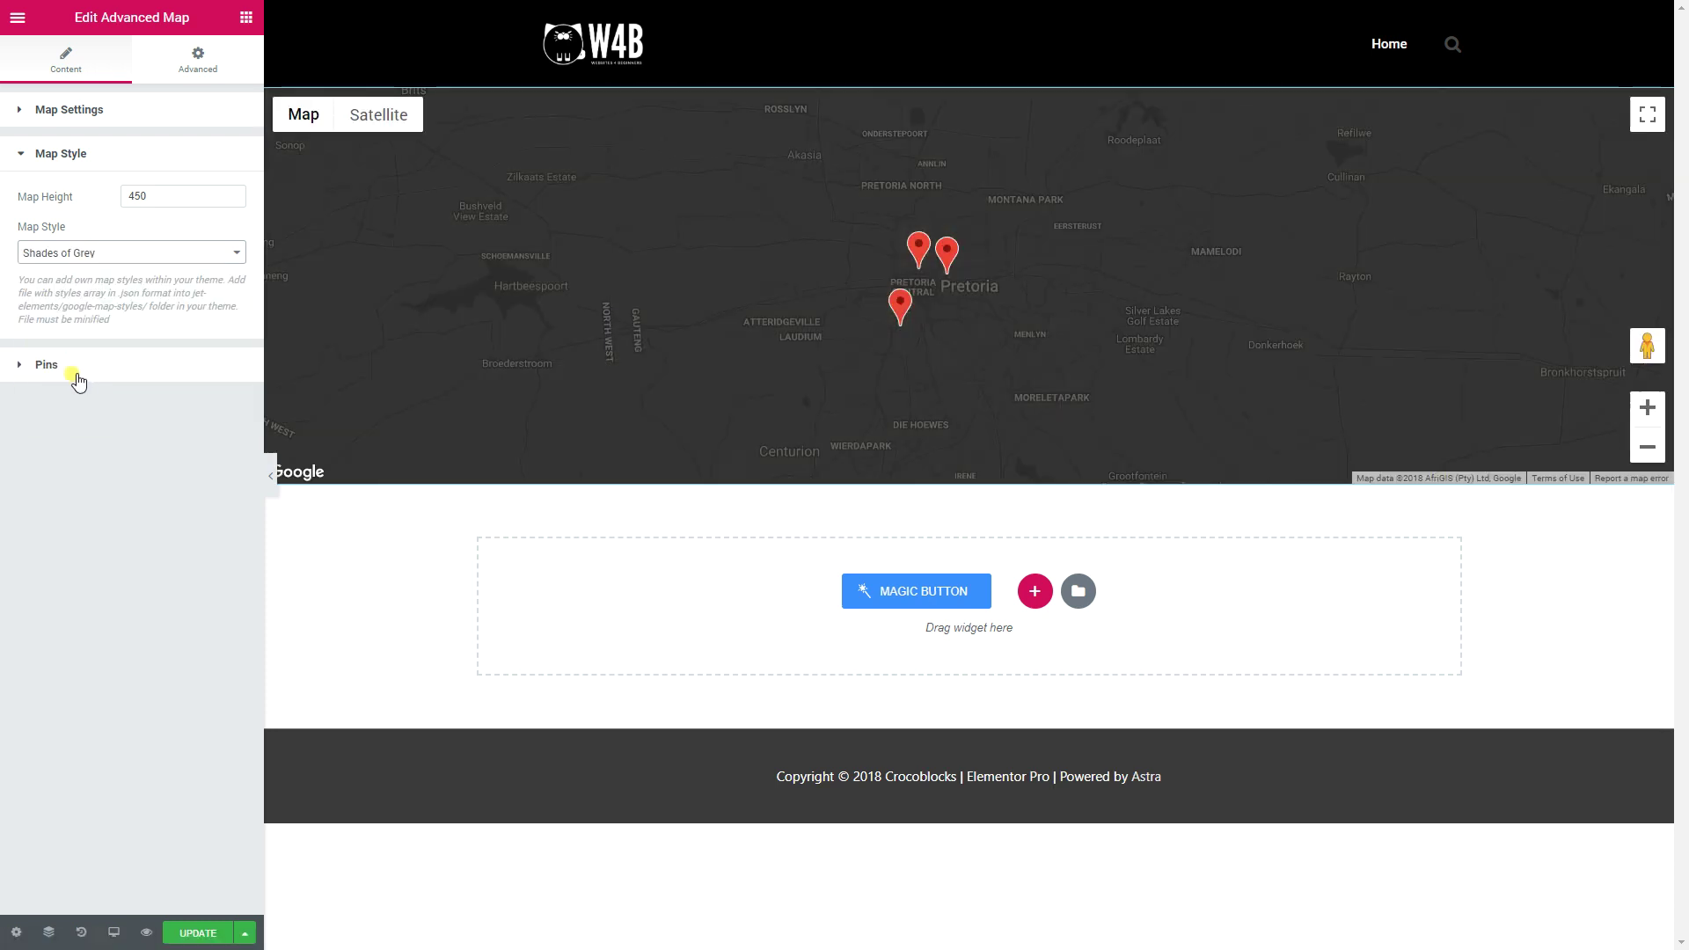
click(62, 252)
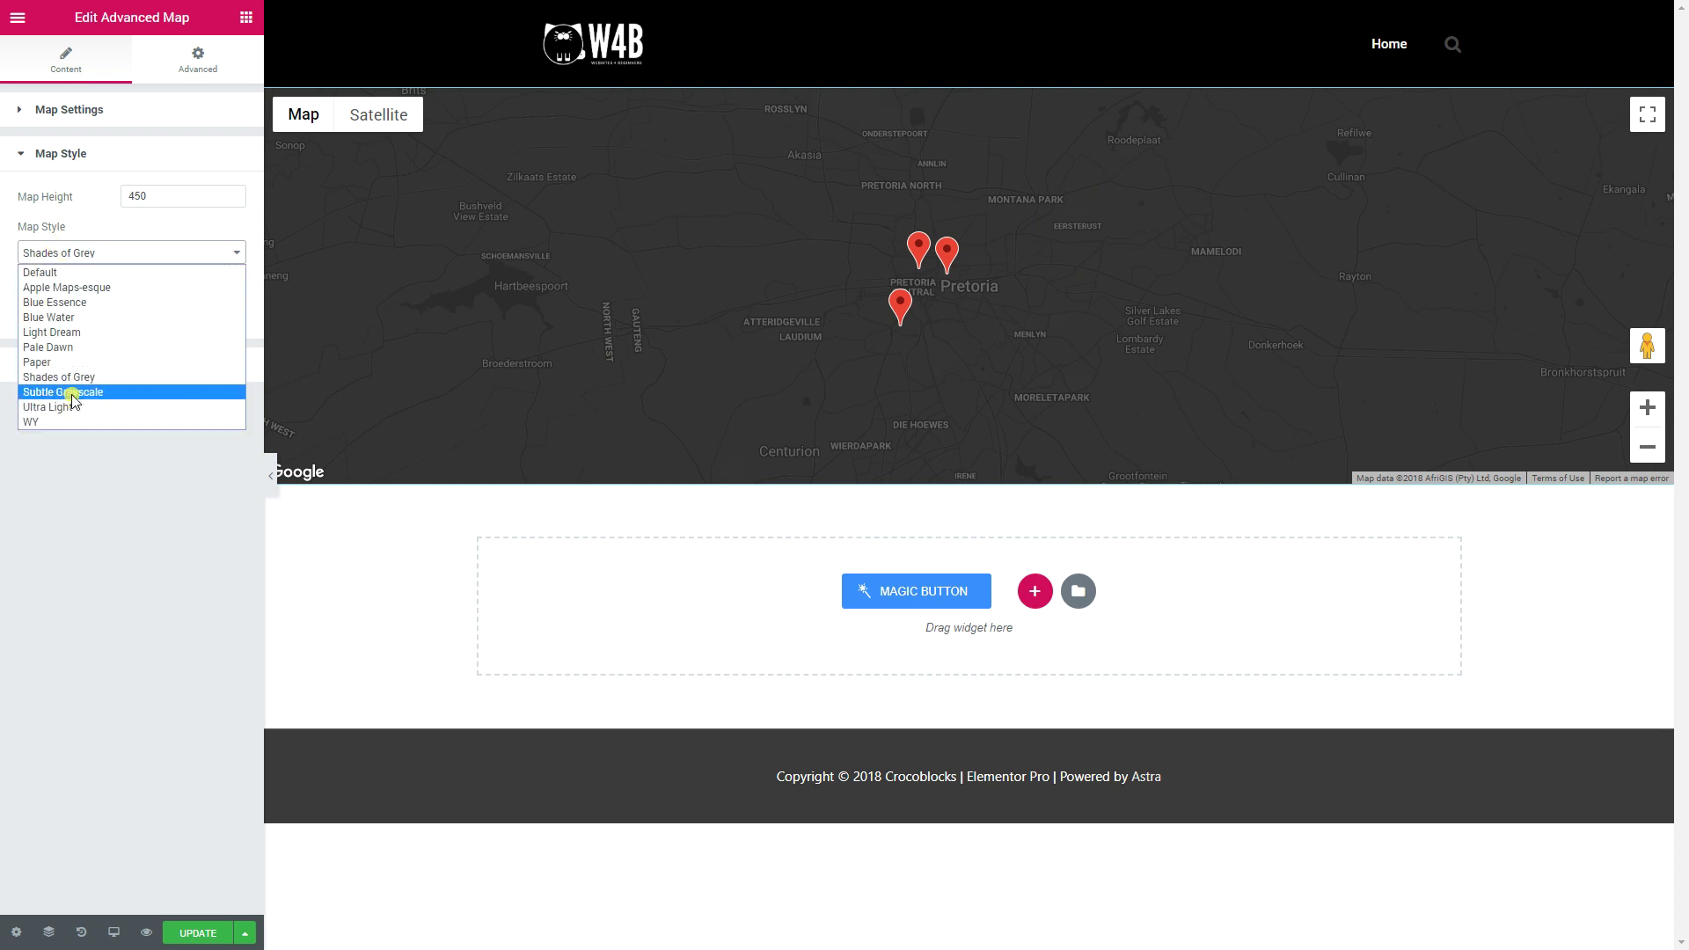
click(67, 361)
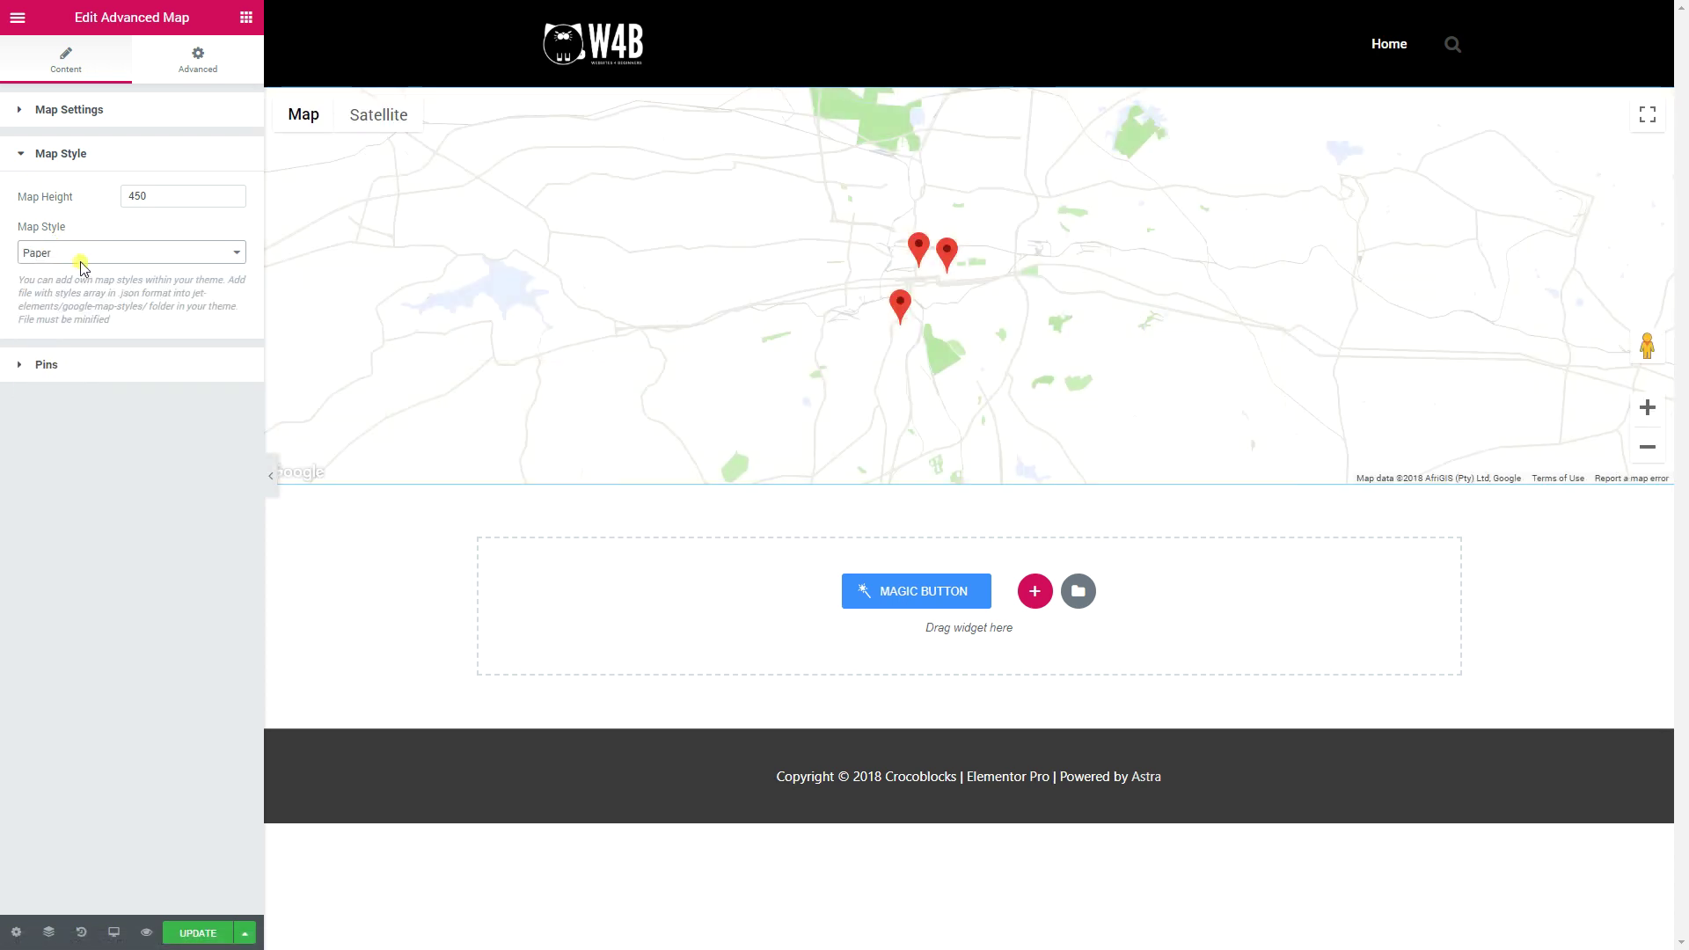
Try Light Dream and Blue Water, then settle on the Blue Essence style
click(83, 255)
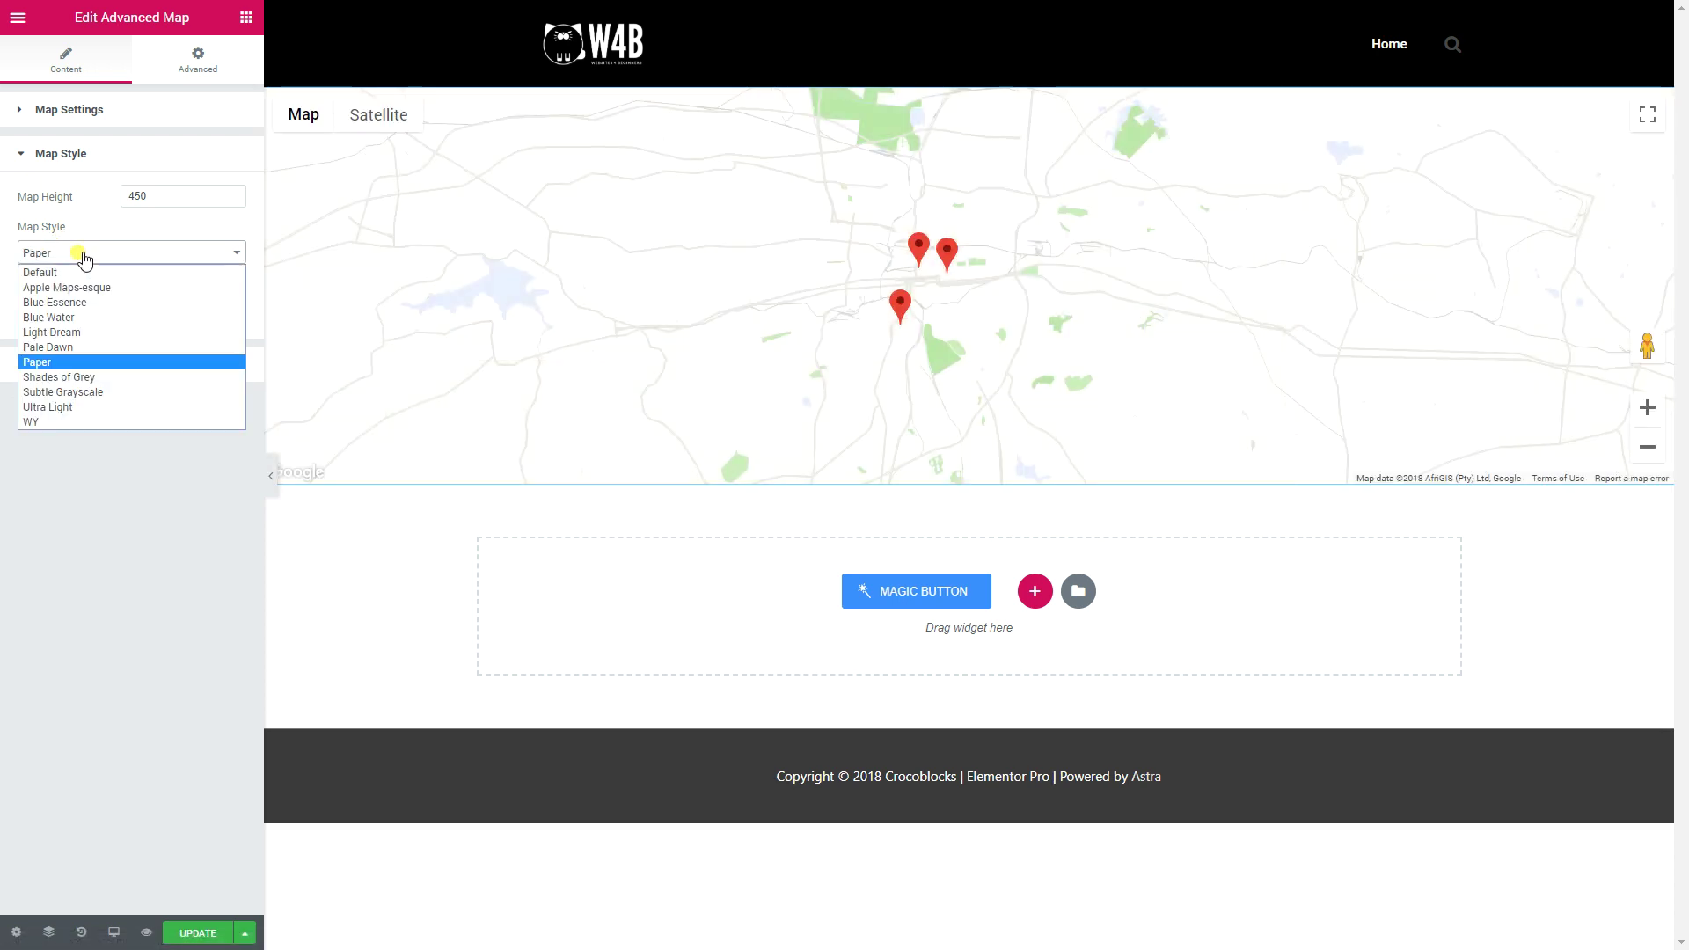
click(83, 331)
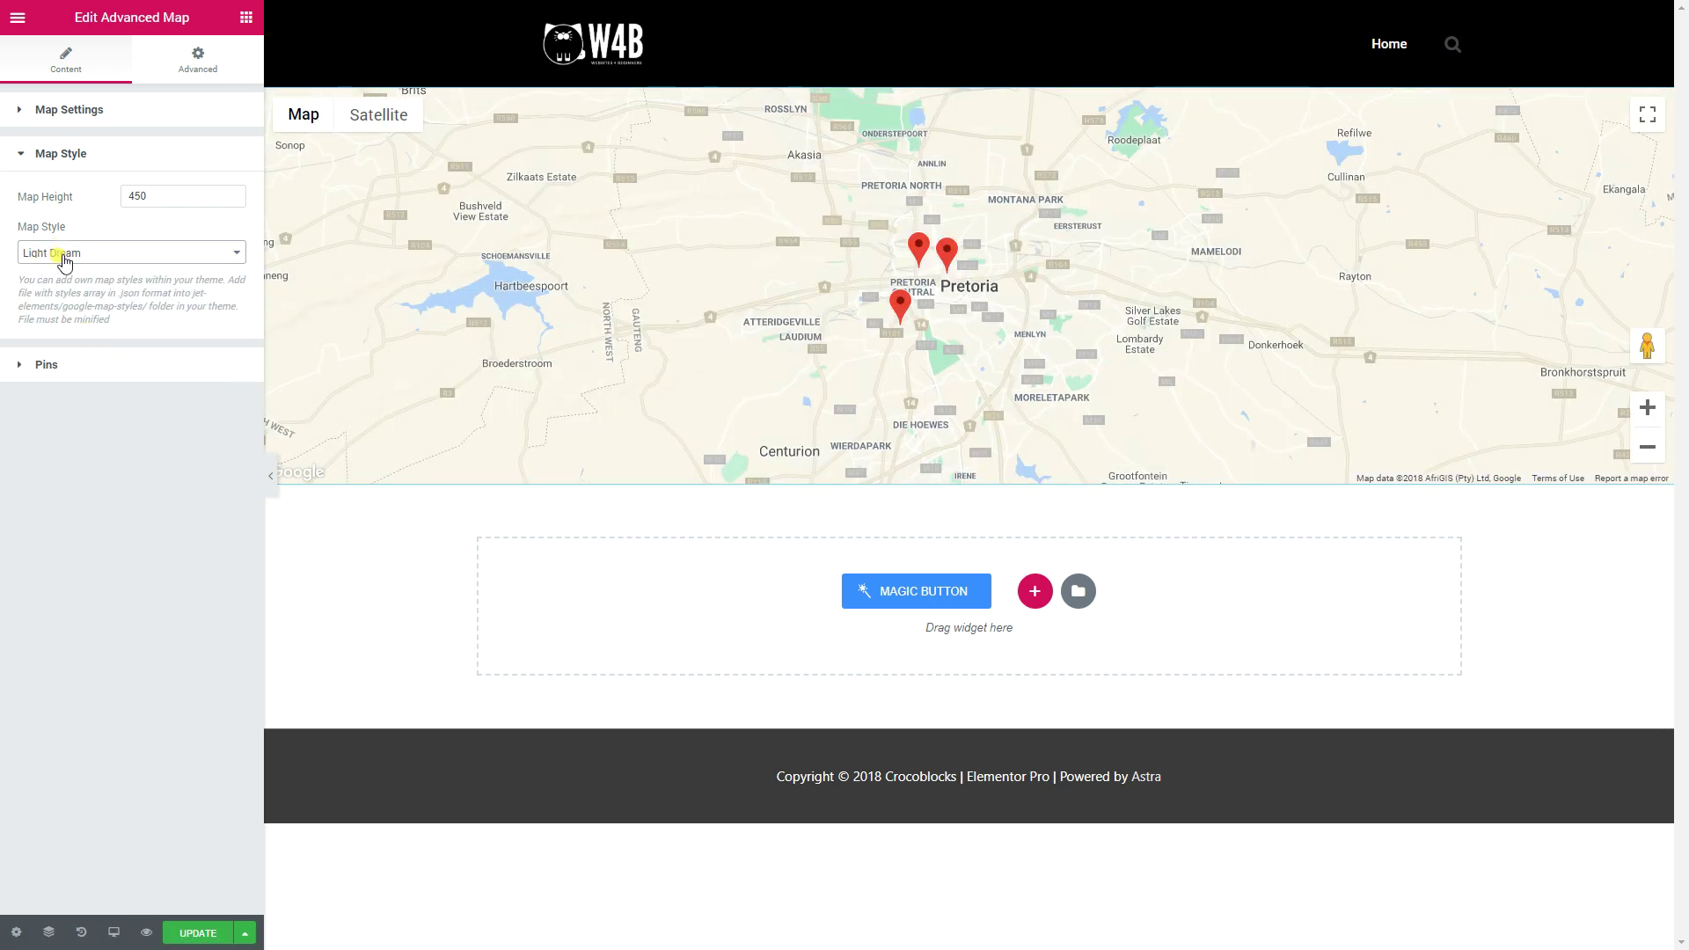
click(63, 261)
click(50, 307)
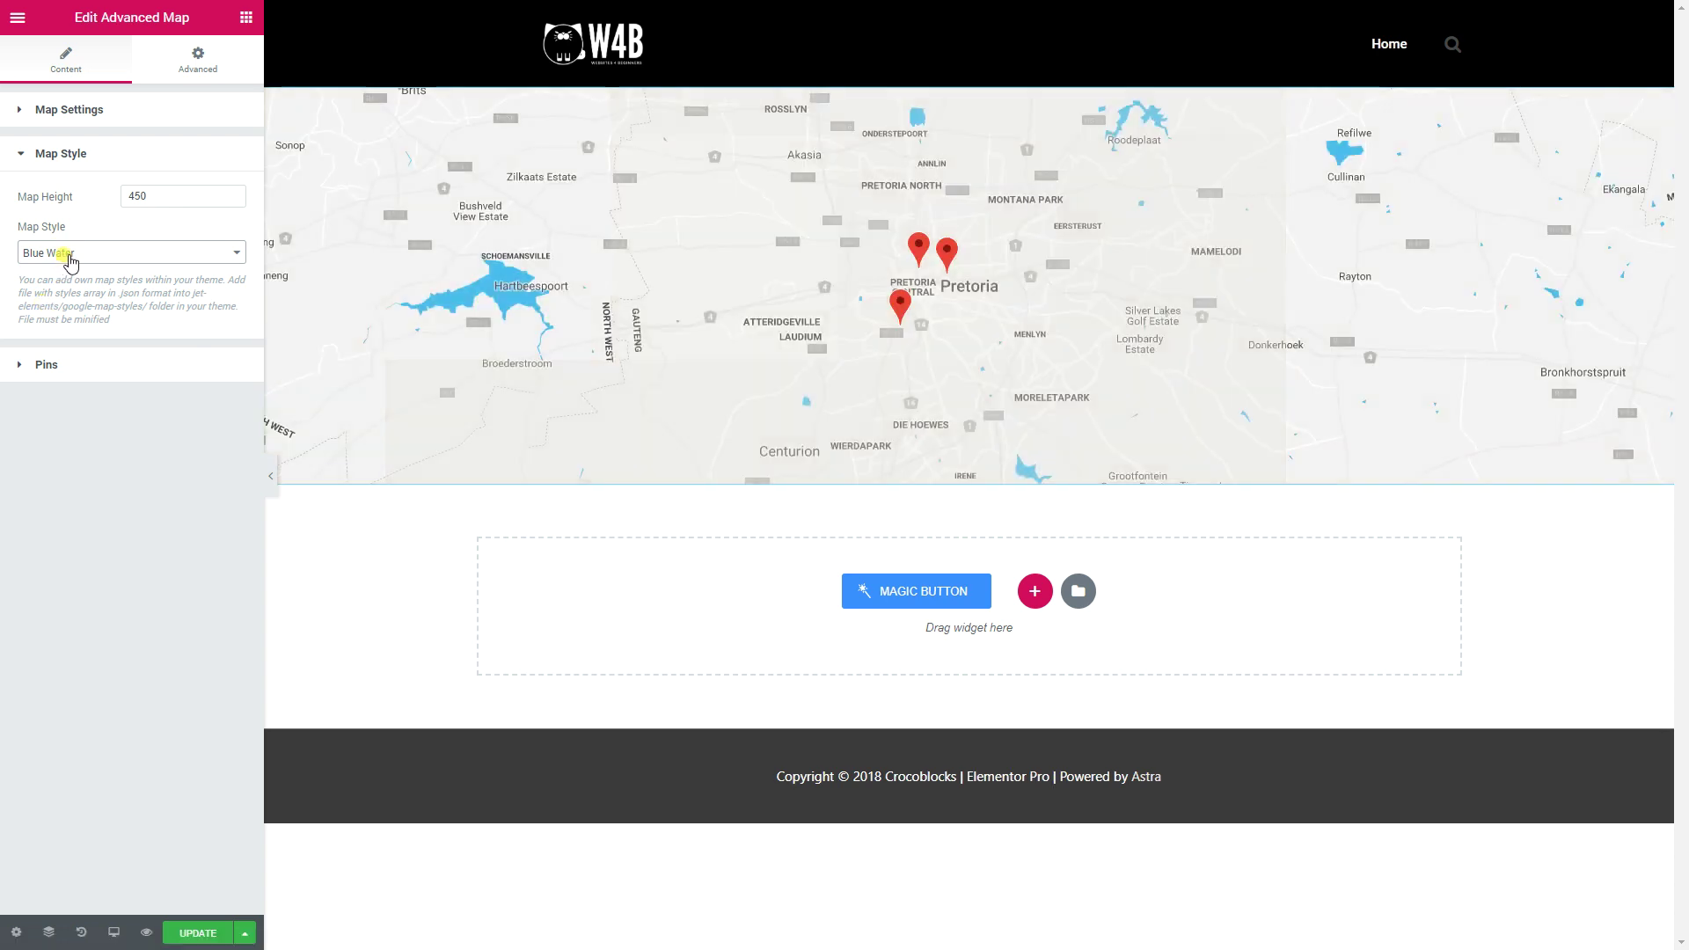
click(61, 255)
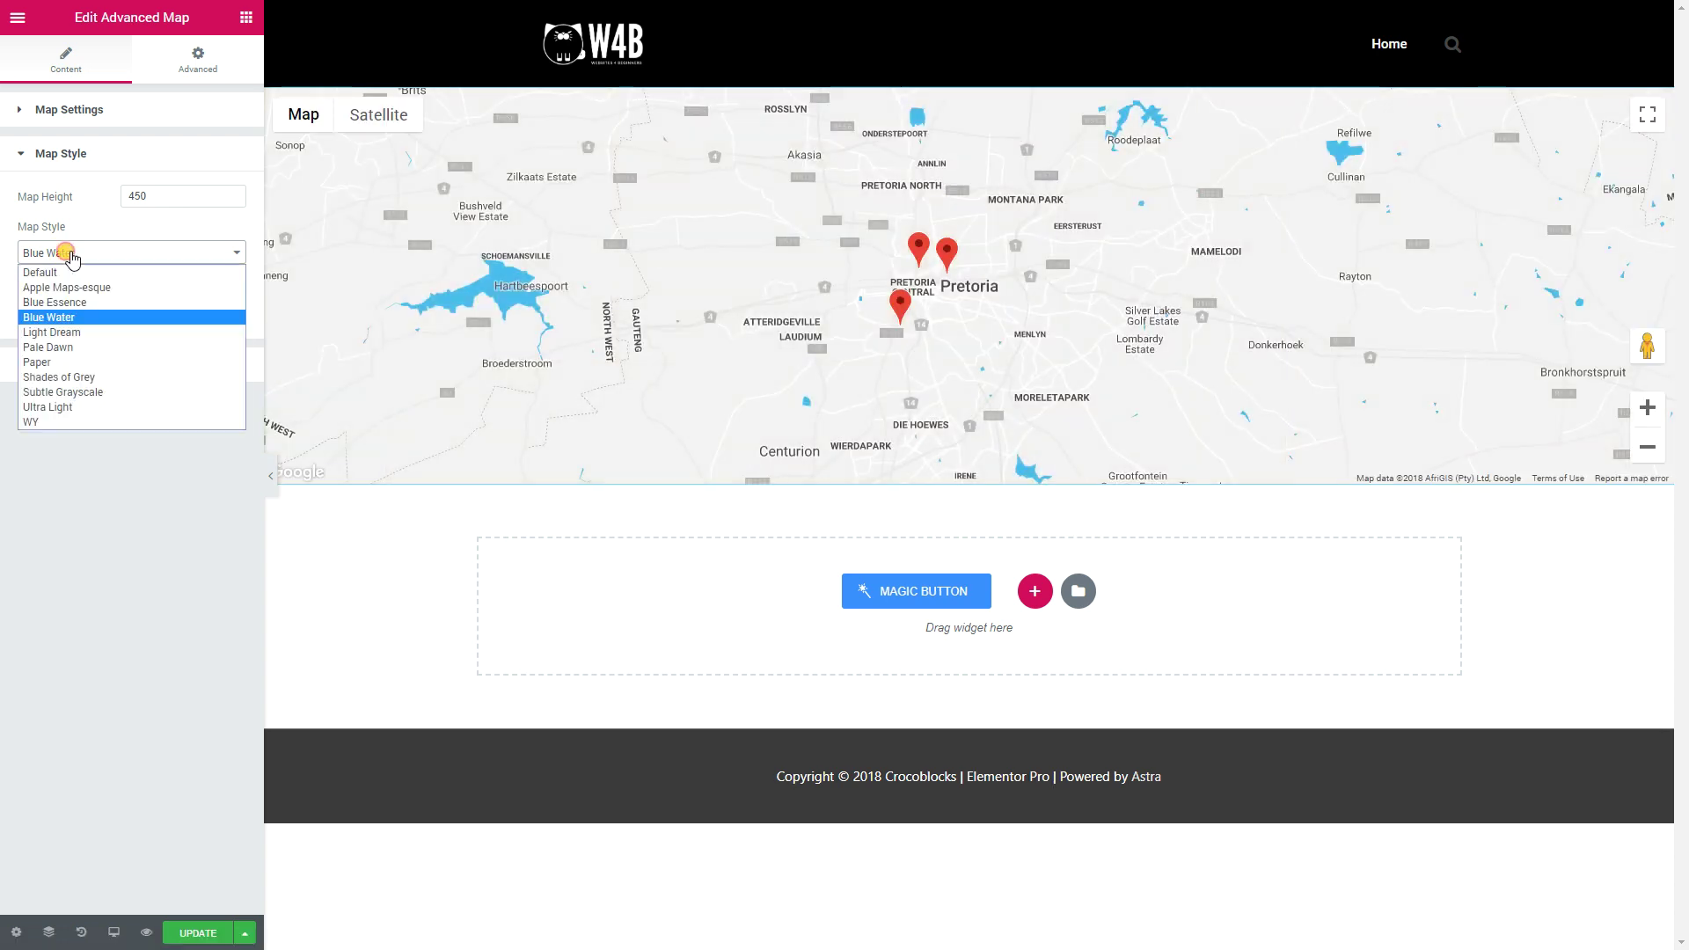
click(63, 302)
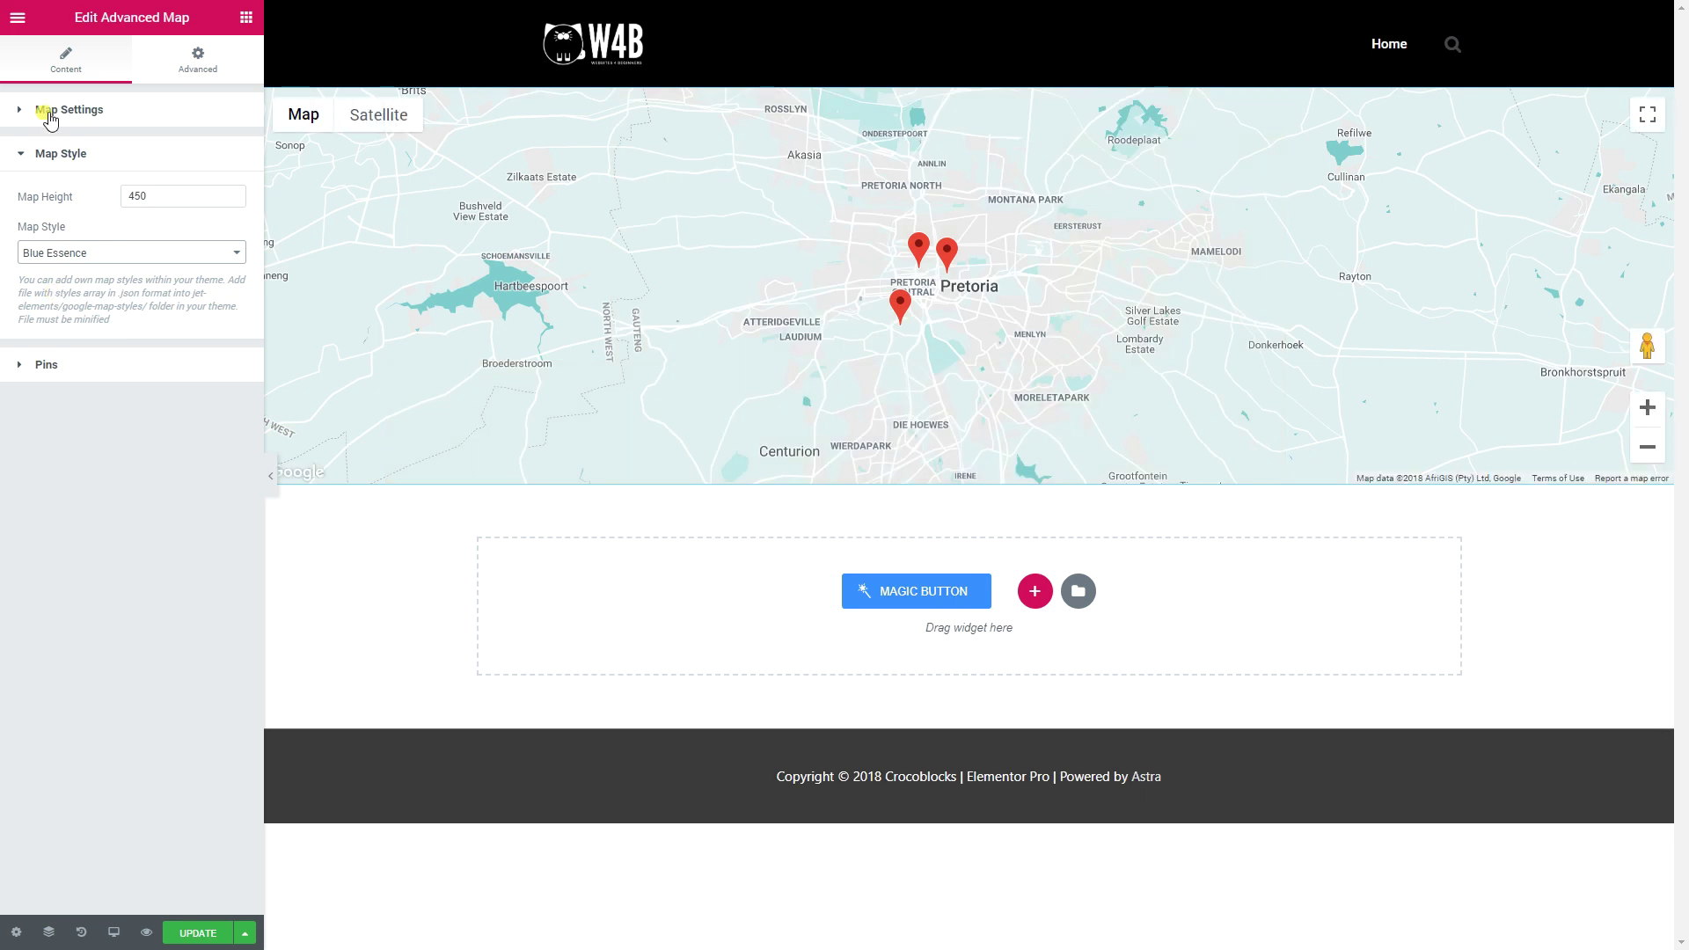
click(26, 157)
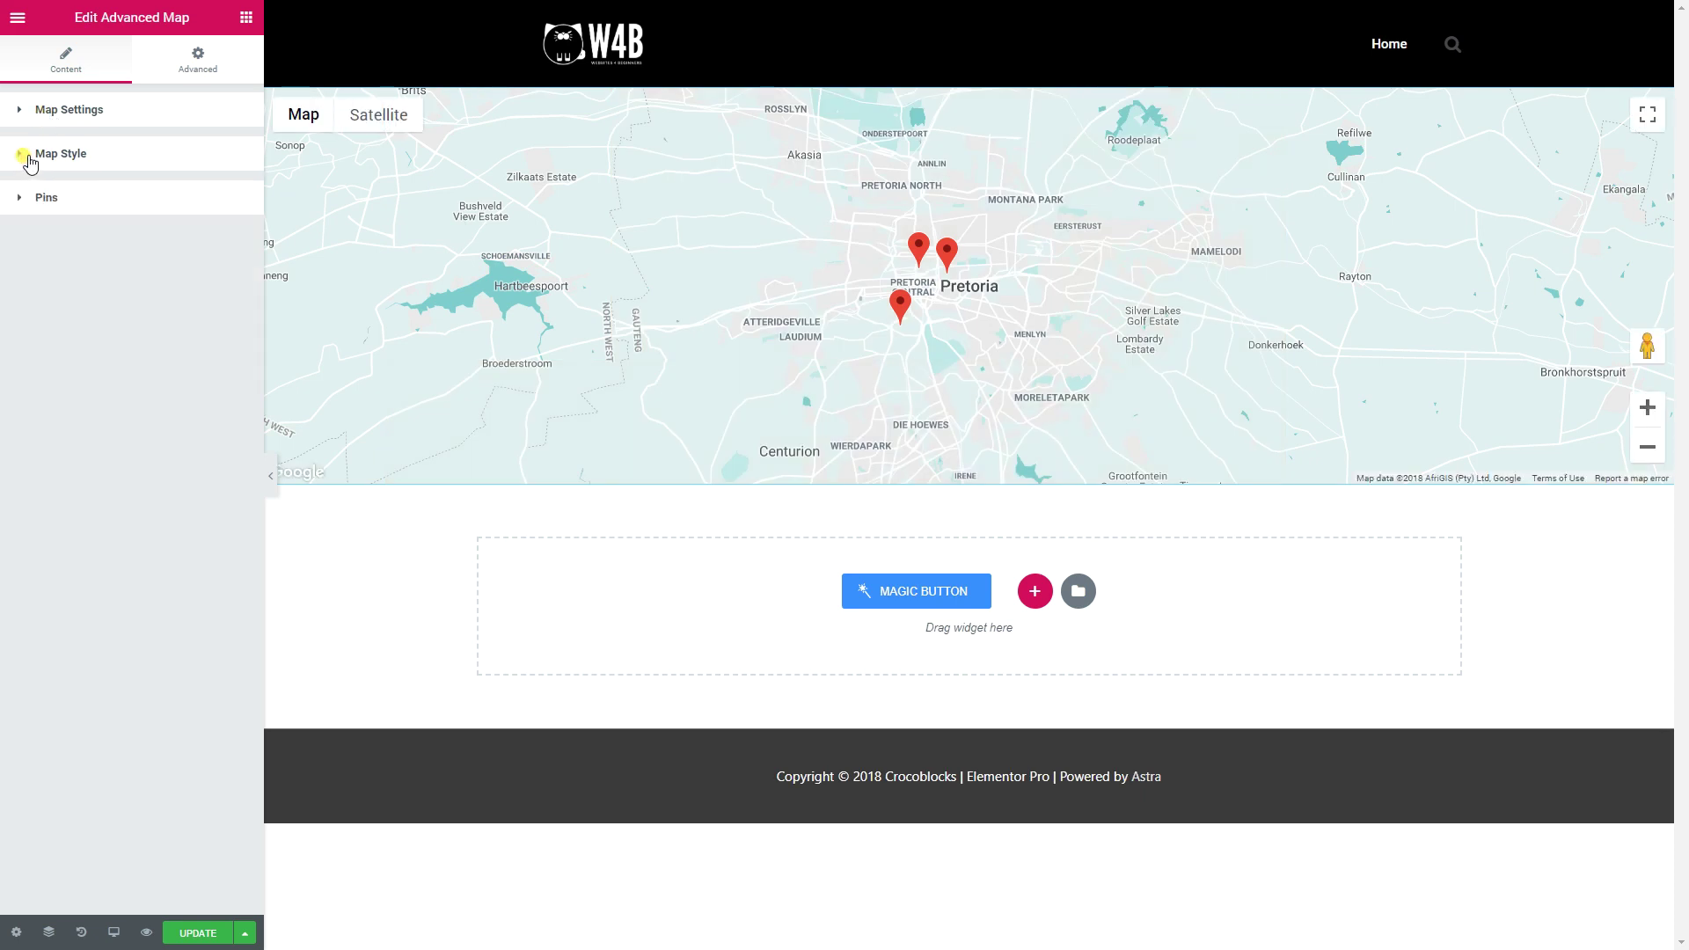